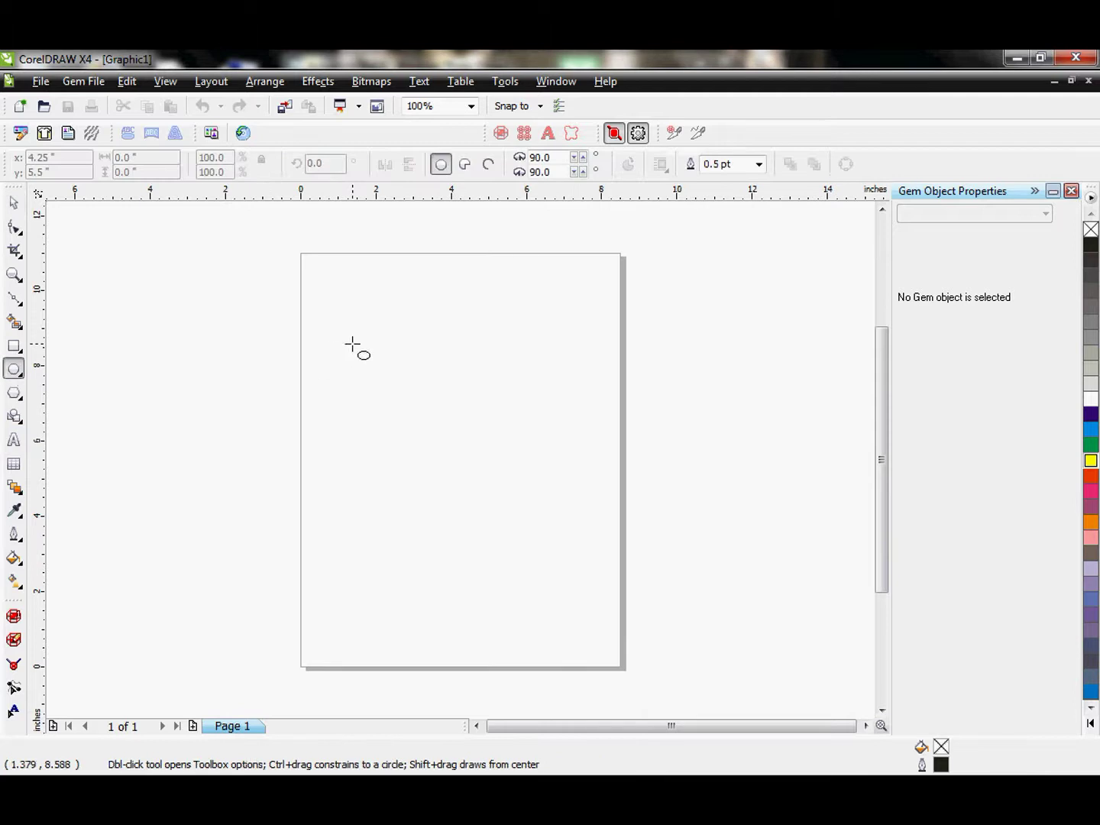
- Draw an ellipse about 6.03 by 4.63 inches on the page and give it a rhinestone outline, replaced by a rhinestone fill
drag(347, 340, 573, 513)
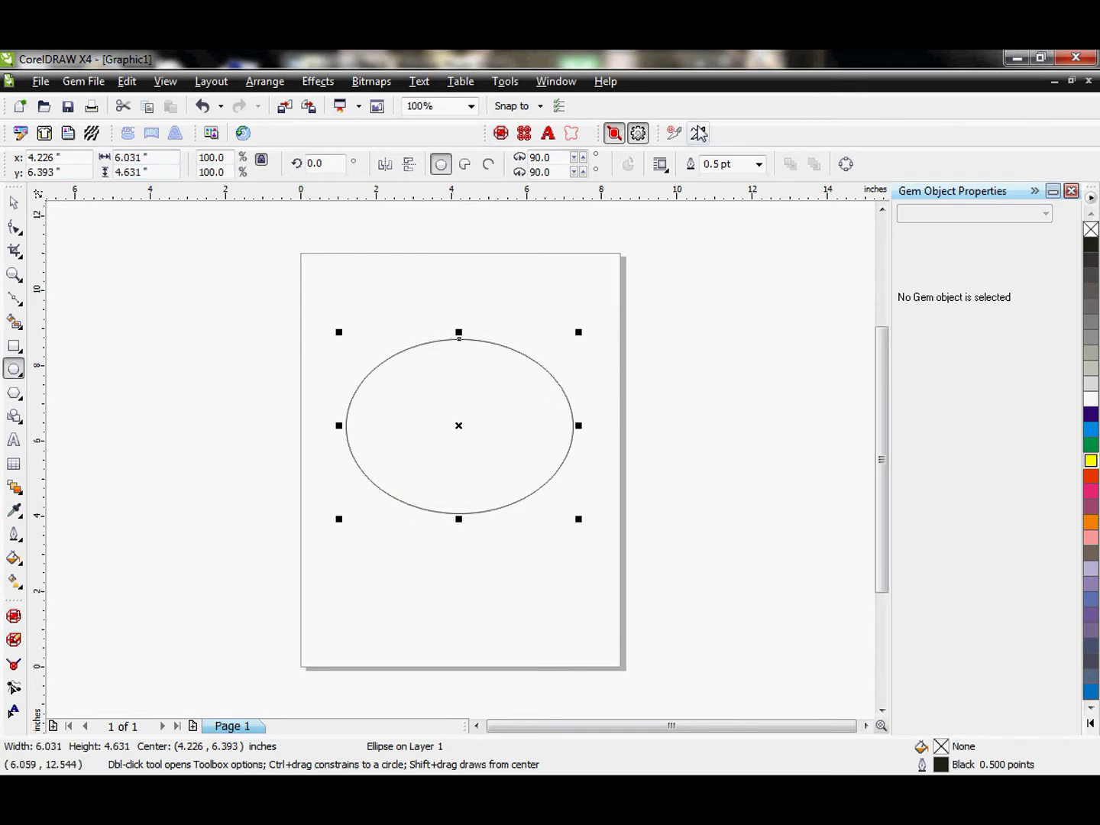
click(501, 135)
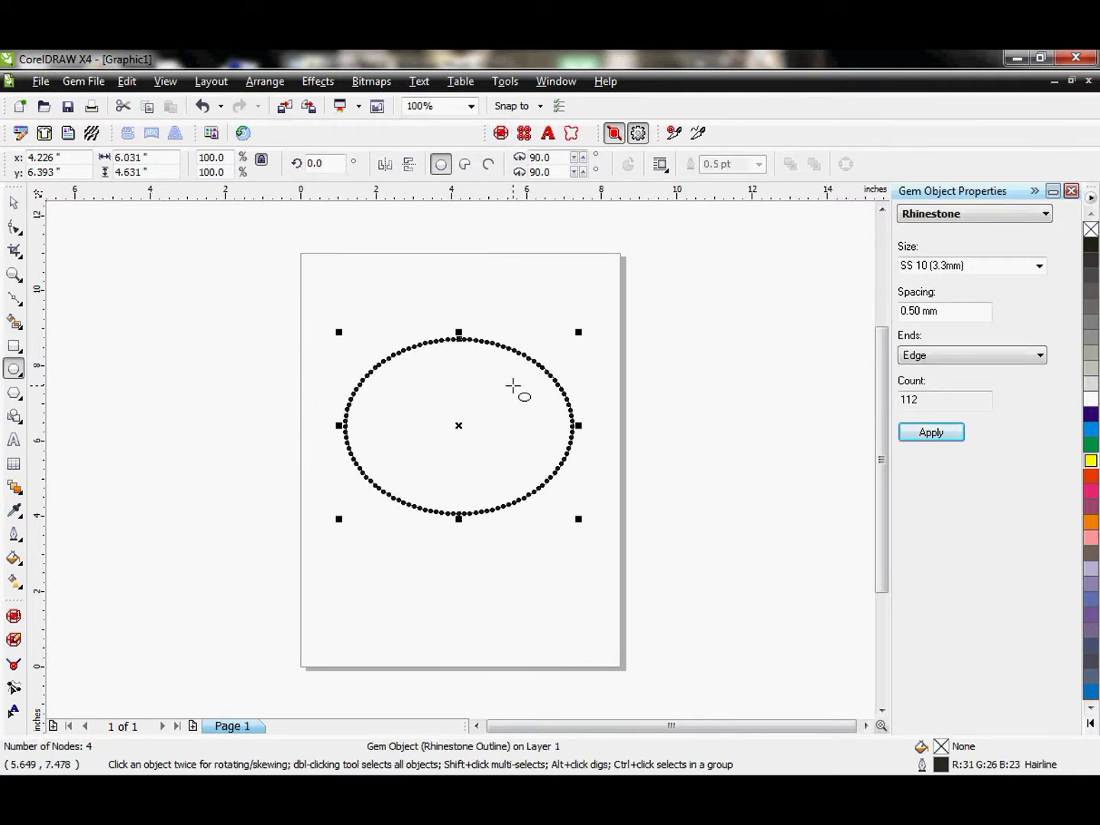
click(525, 134)
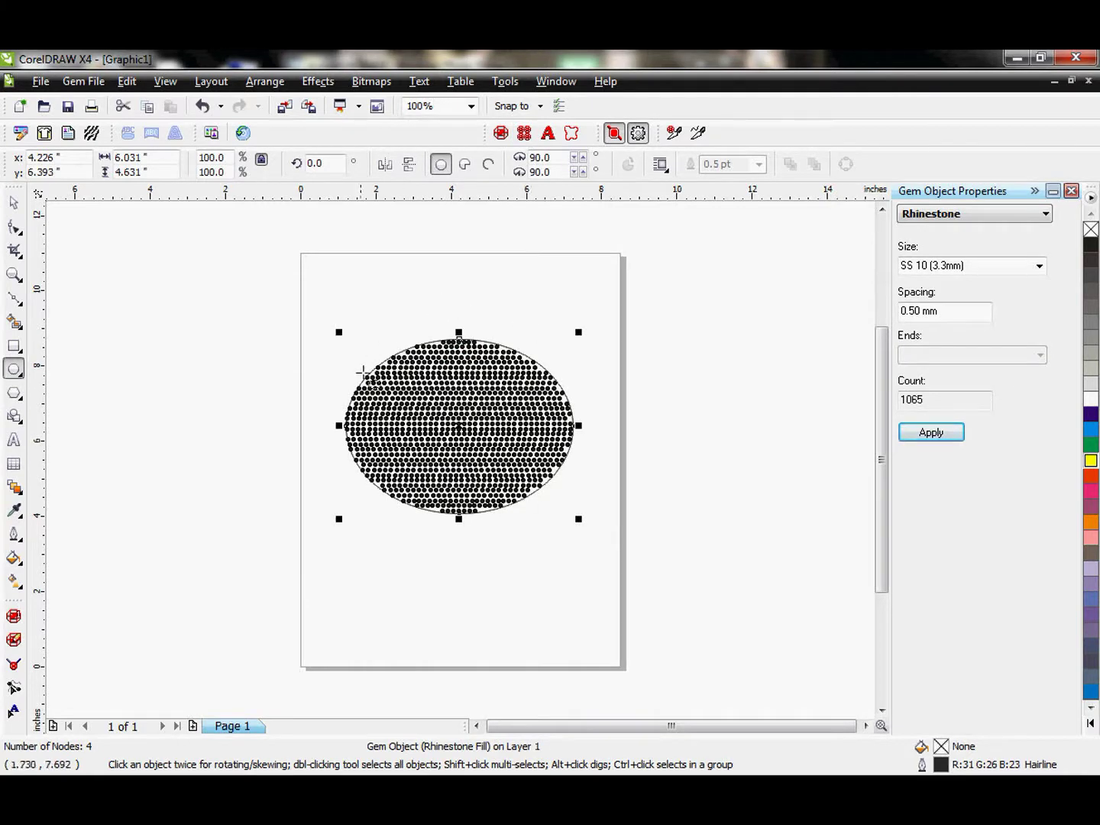
click(14, 204)
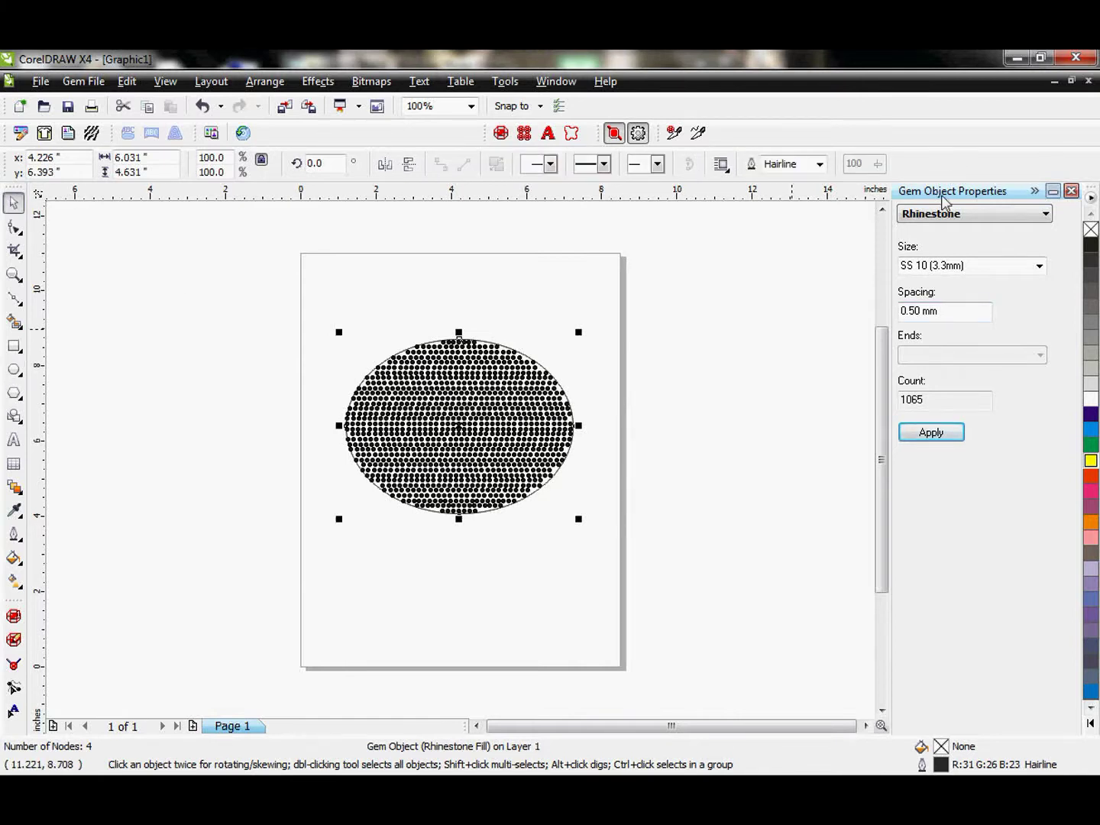
- Apply the stone size SS 16 (4.5mm) to the ellipse's rhinestone fill
click(964, 215)
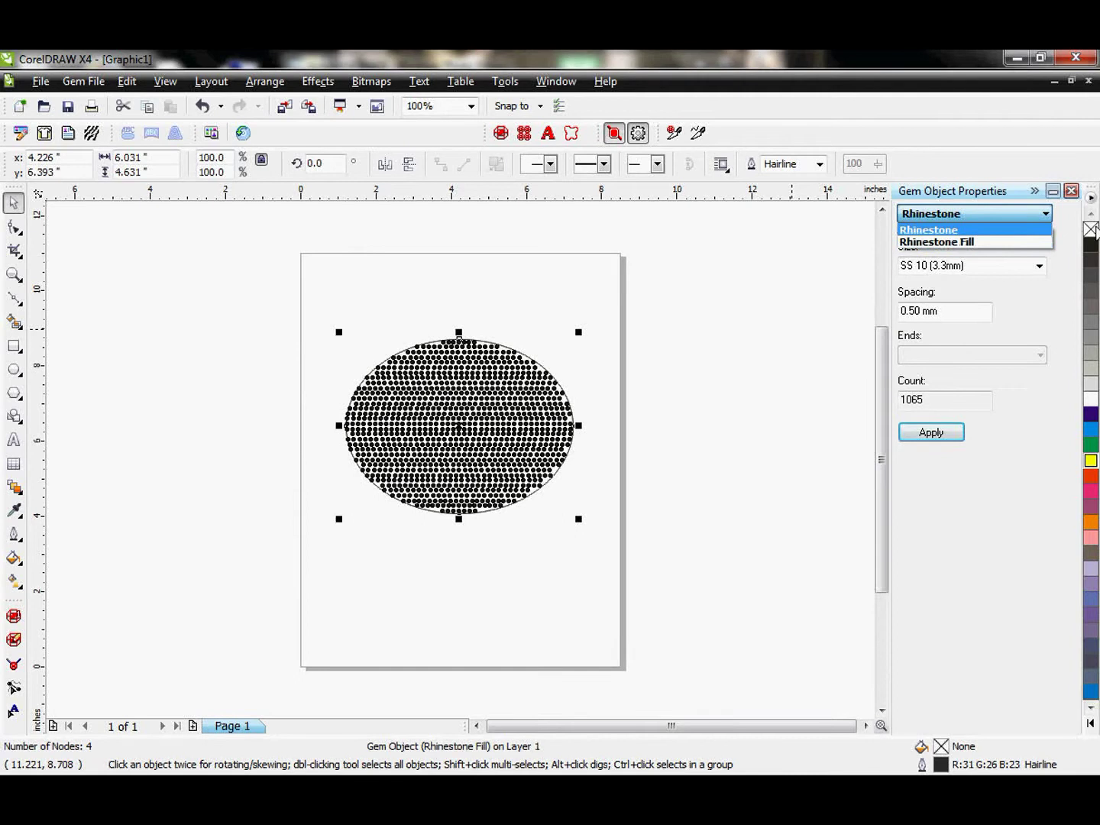
click(1031, 243)
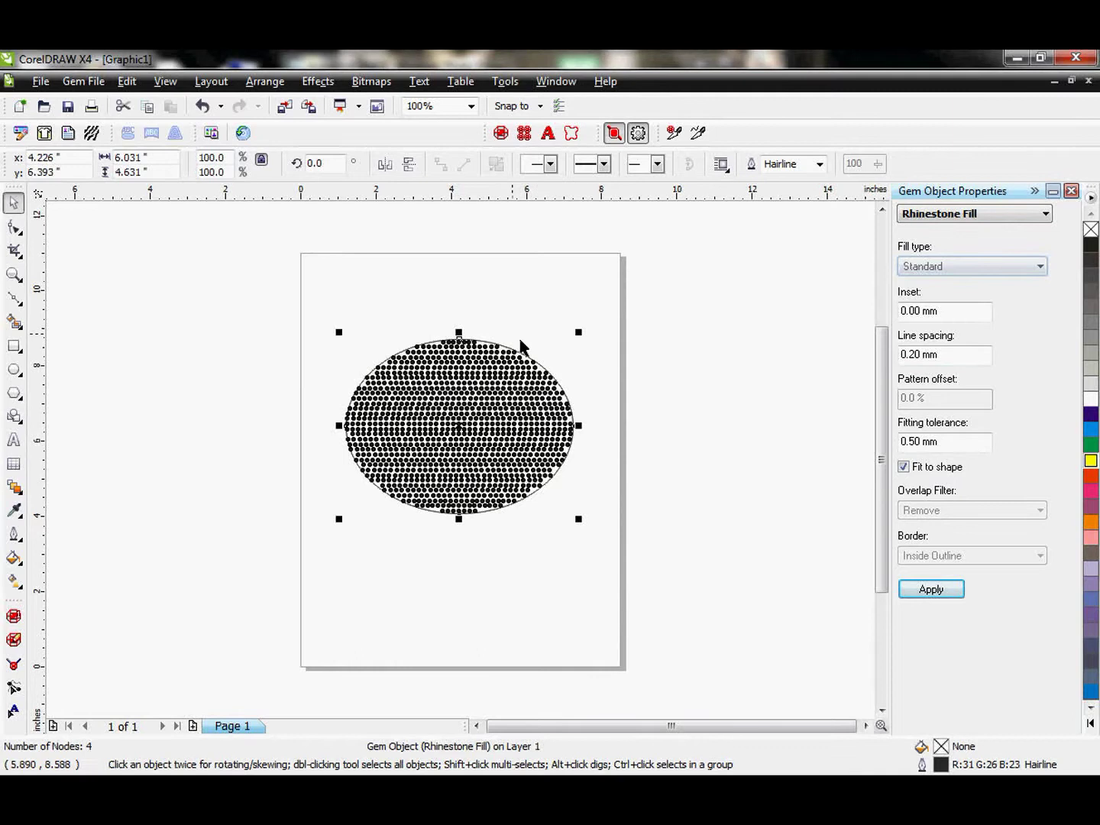
click(974, 216)
click(952, 238)
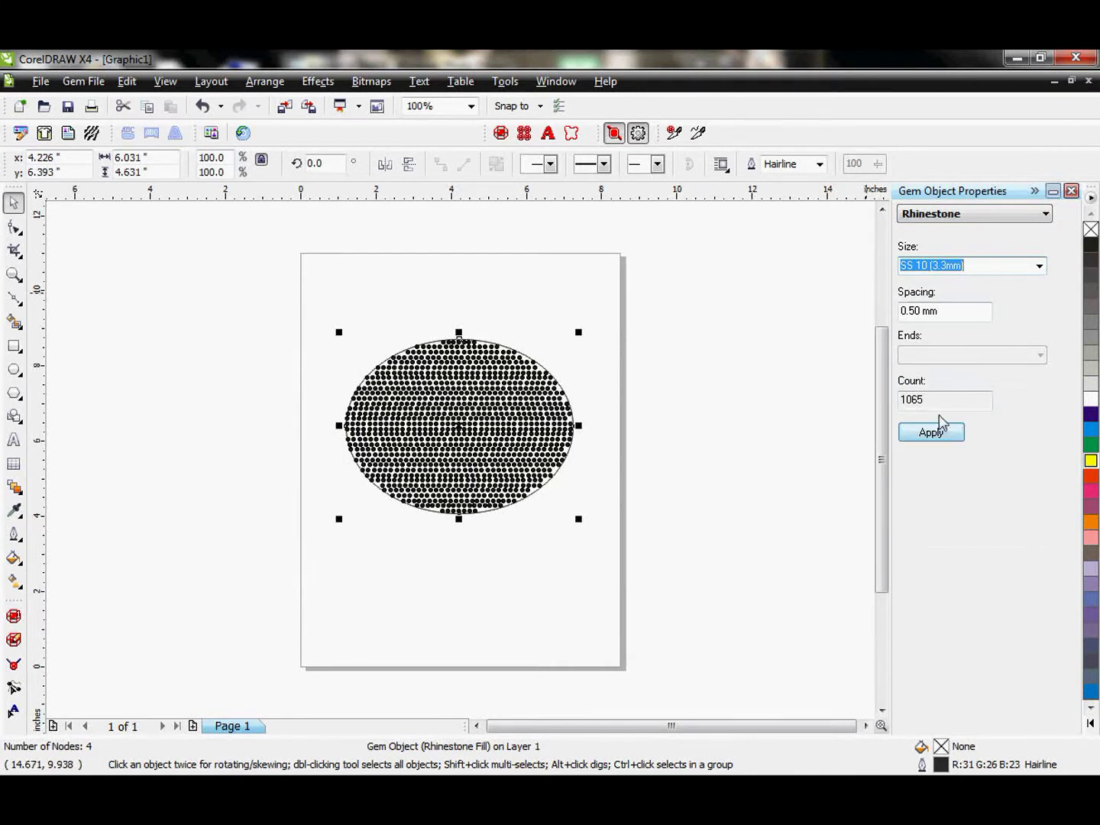
click(1048, 268)
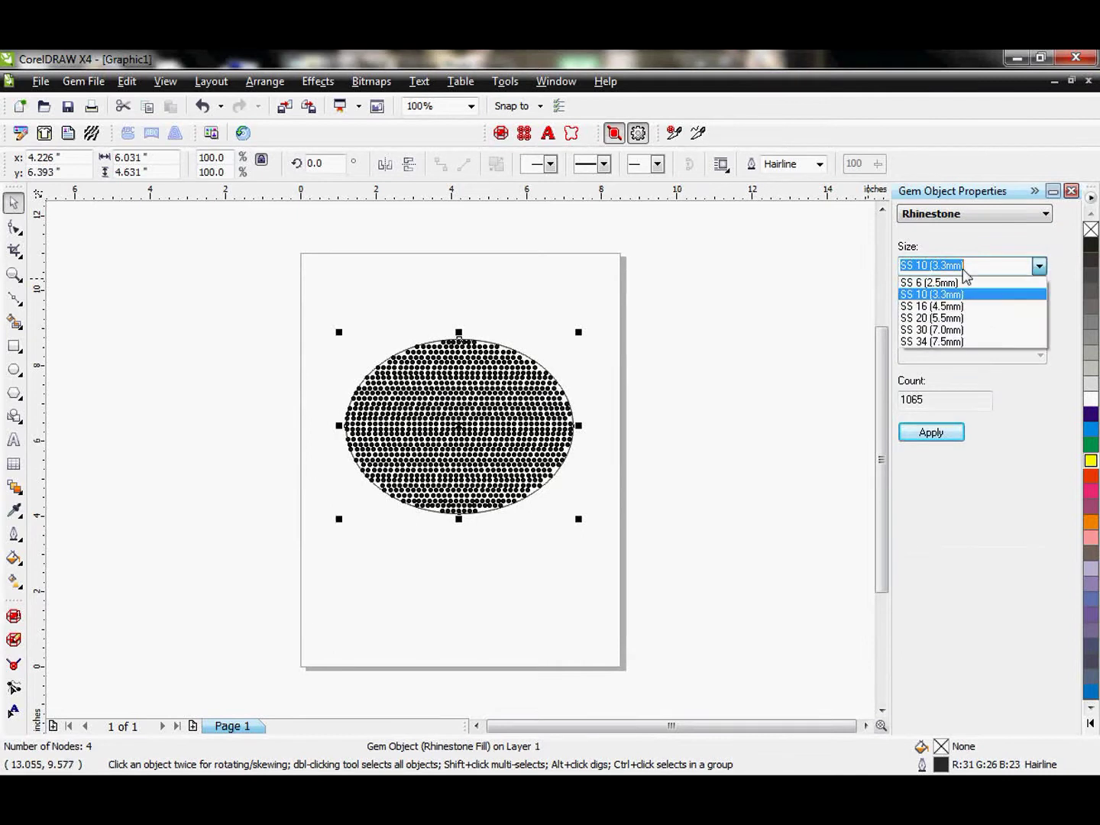
click(936, 306)
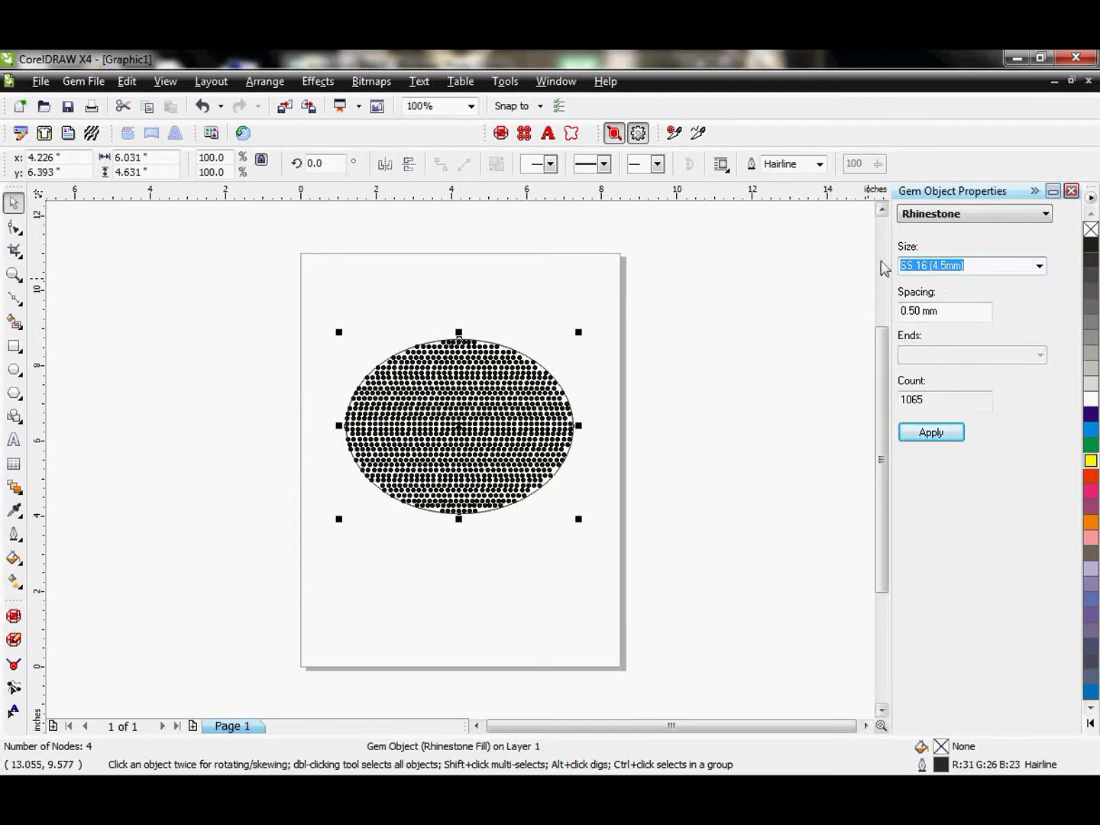
click(938, 438)
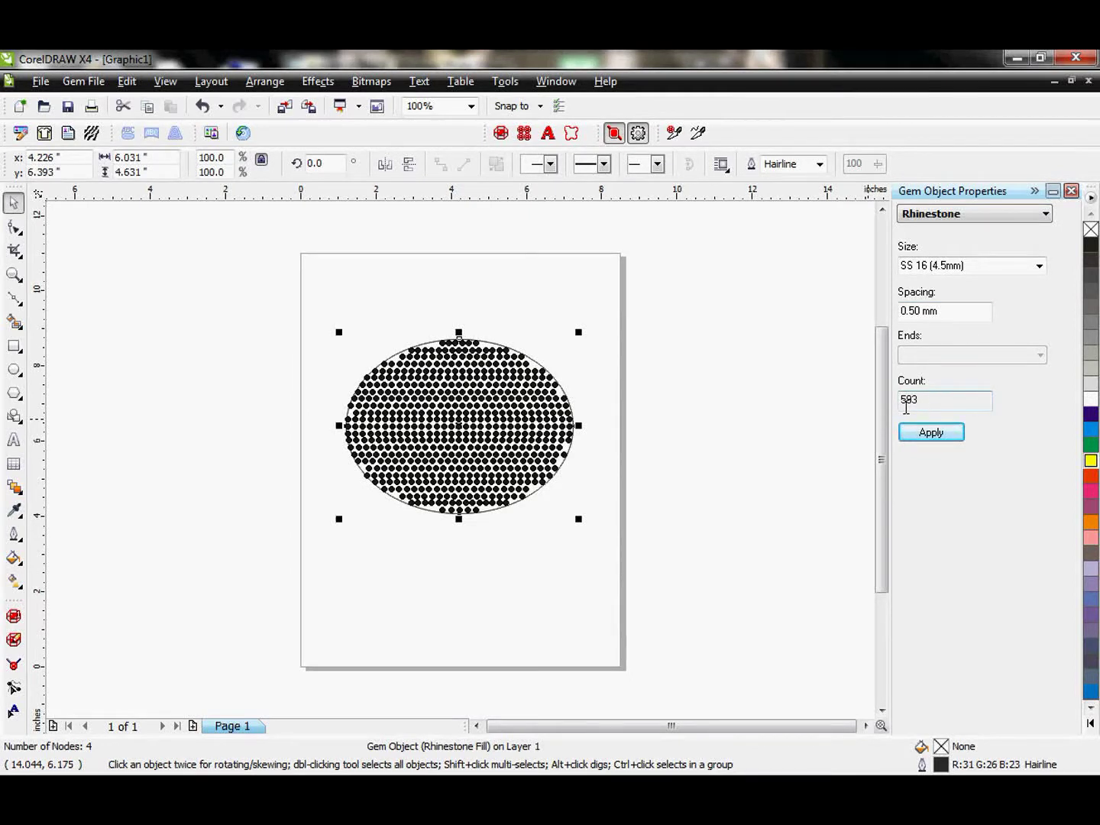
- Change the ellipse's rhinestone fill type to Cascade and apply it
click(931, 216)
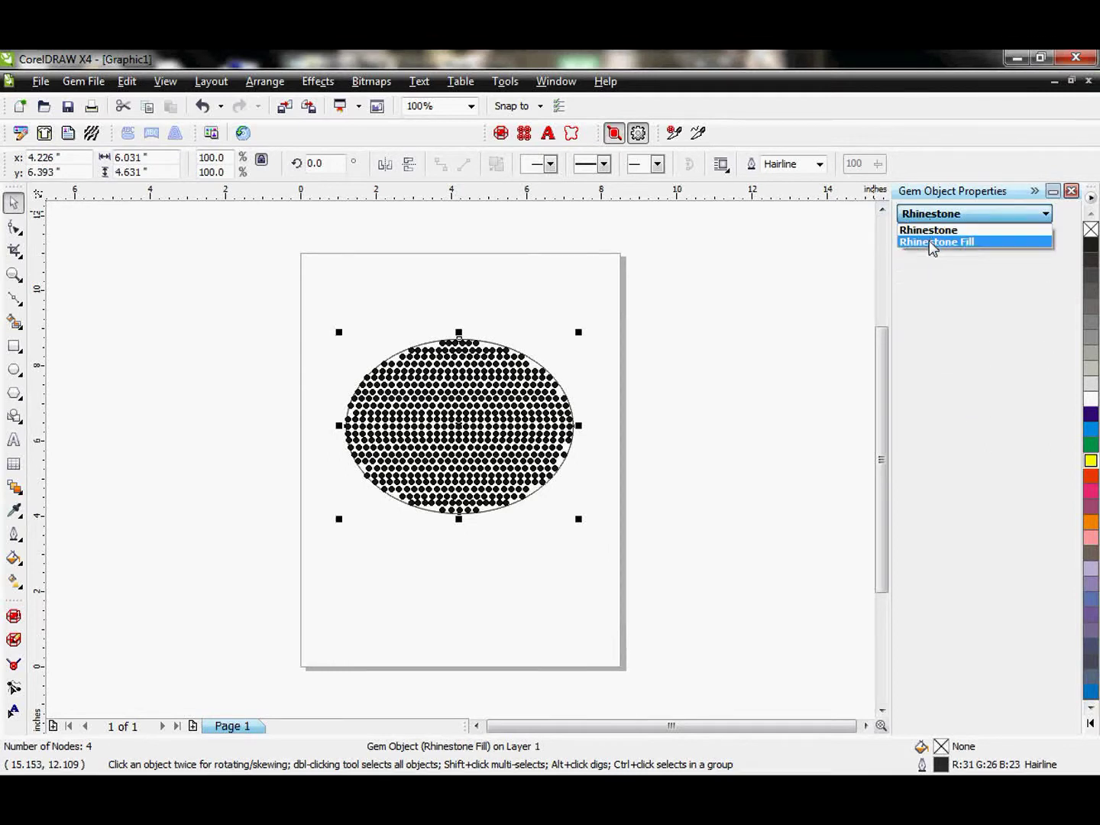
click(932, 241)
click(694, 381)
scroll(527, 370, up, 2)
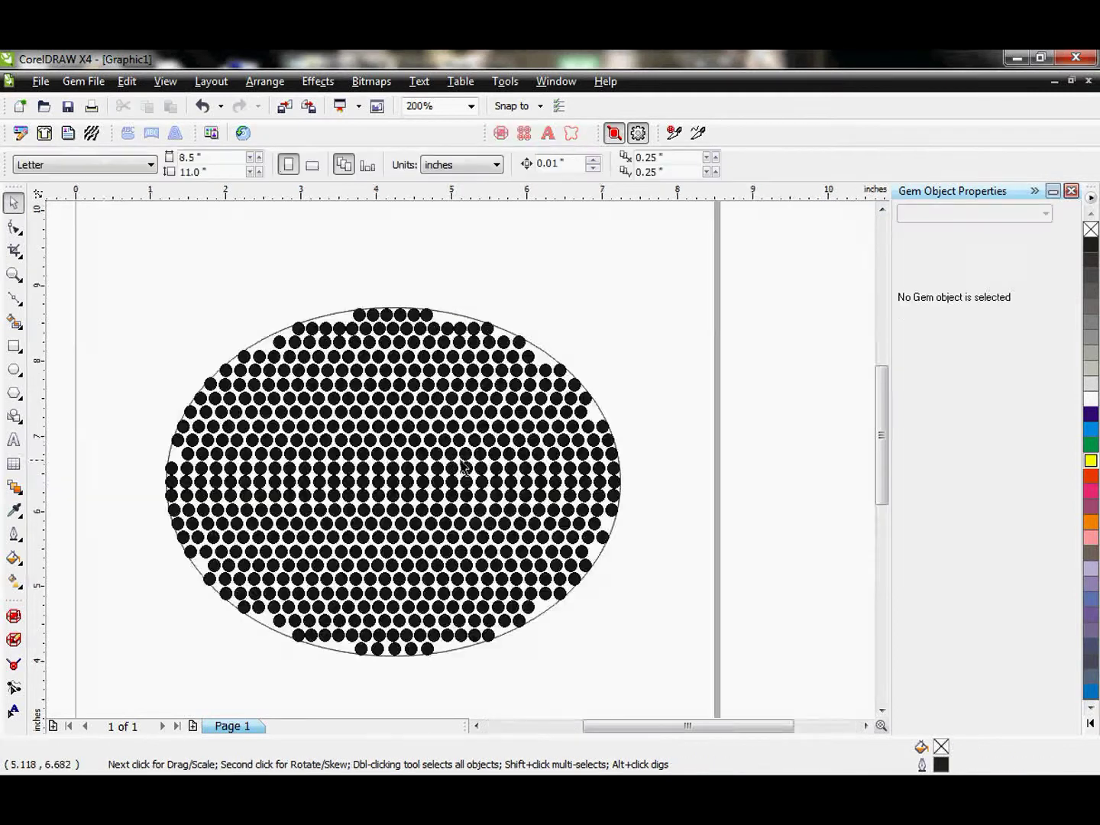
click(526, 398)
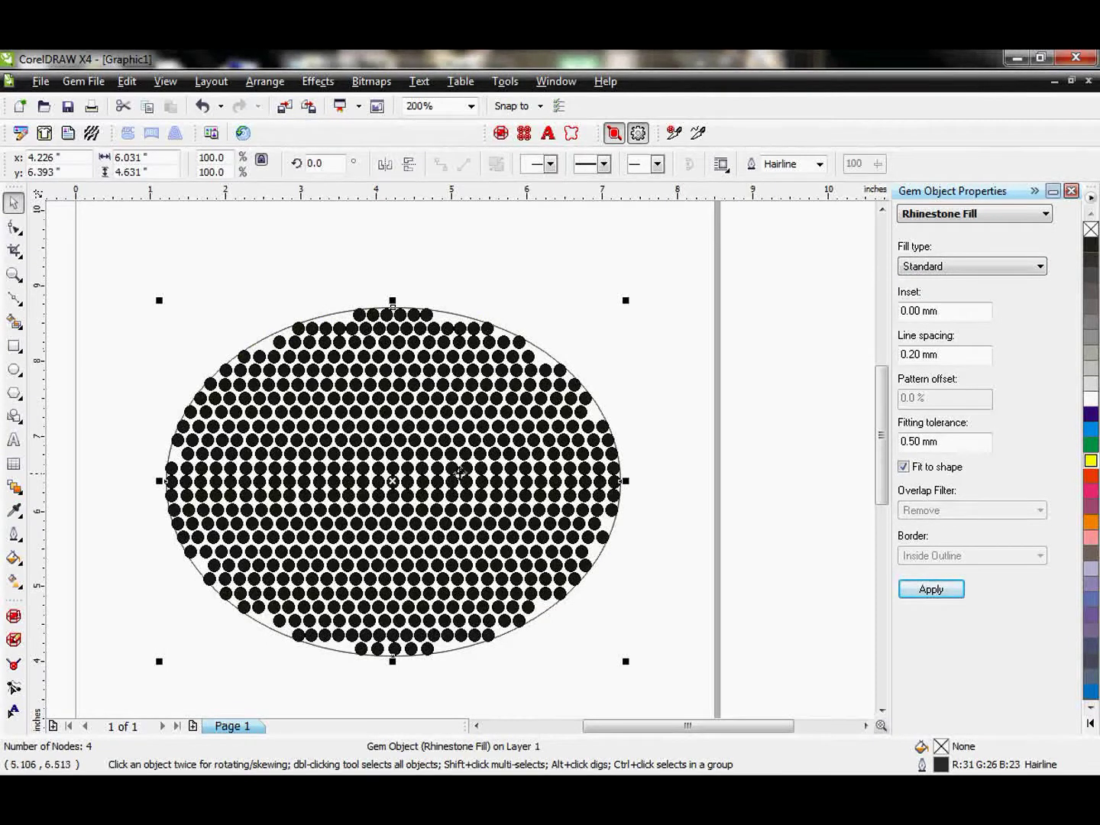
click(1029, 268)
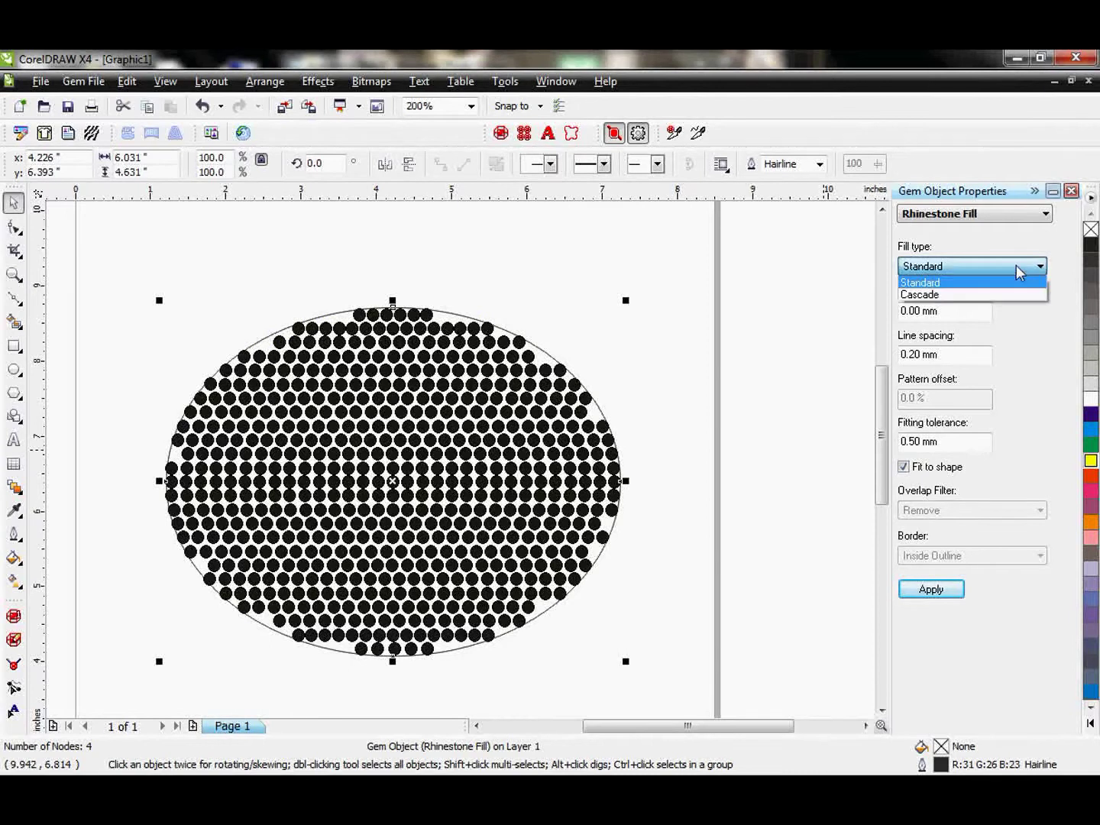
click(929, 295)
click(929, 589)
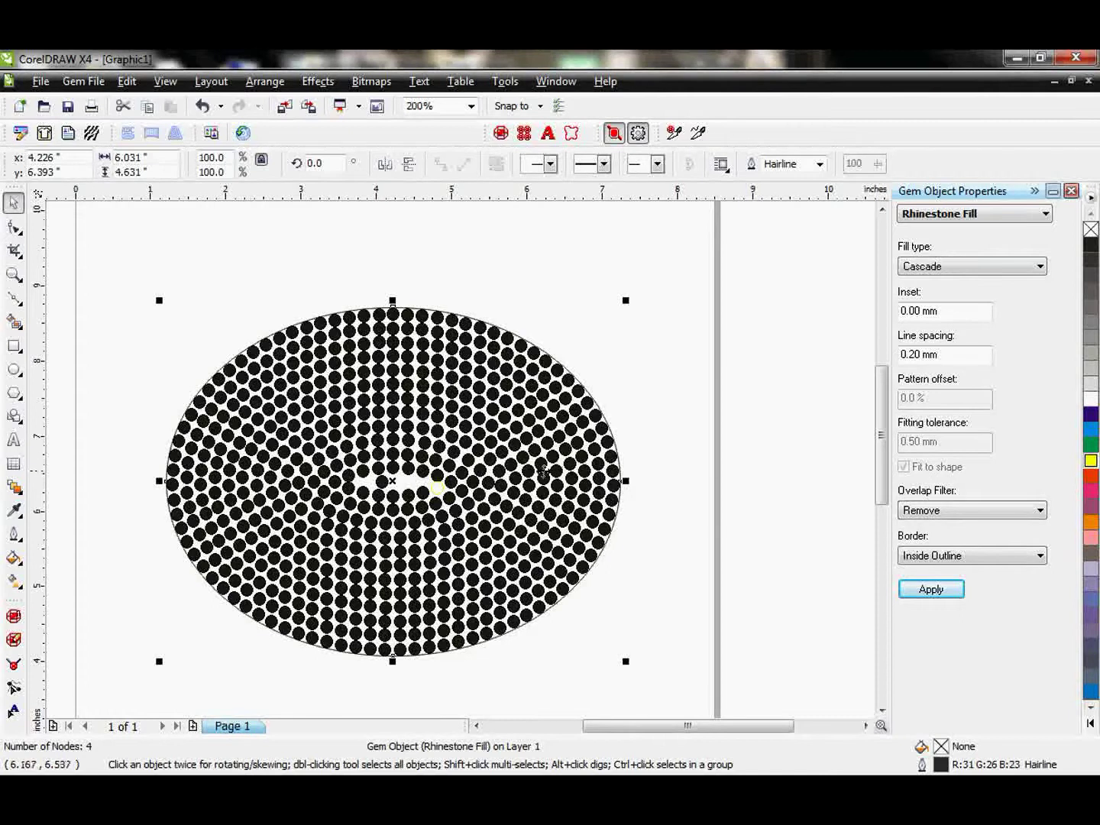
- Draw a rectangle about 4.44 by 4.29 inches beside the ellipse and convert it to a rhinestone fill
click(631, 462)
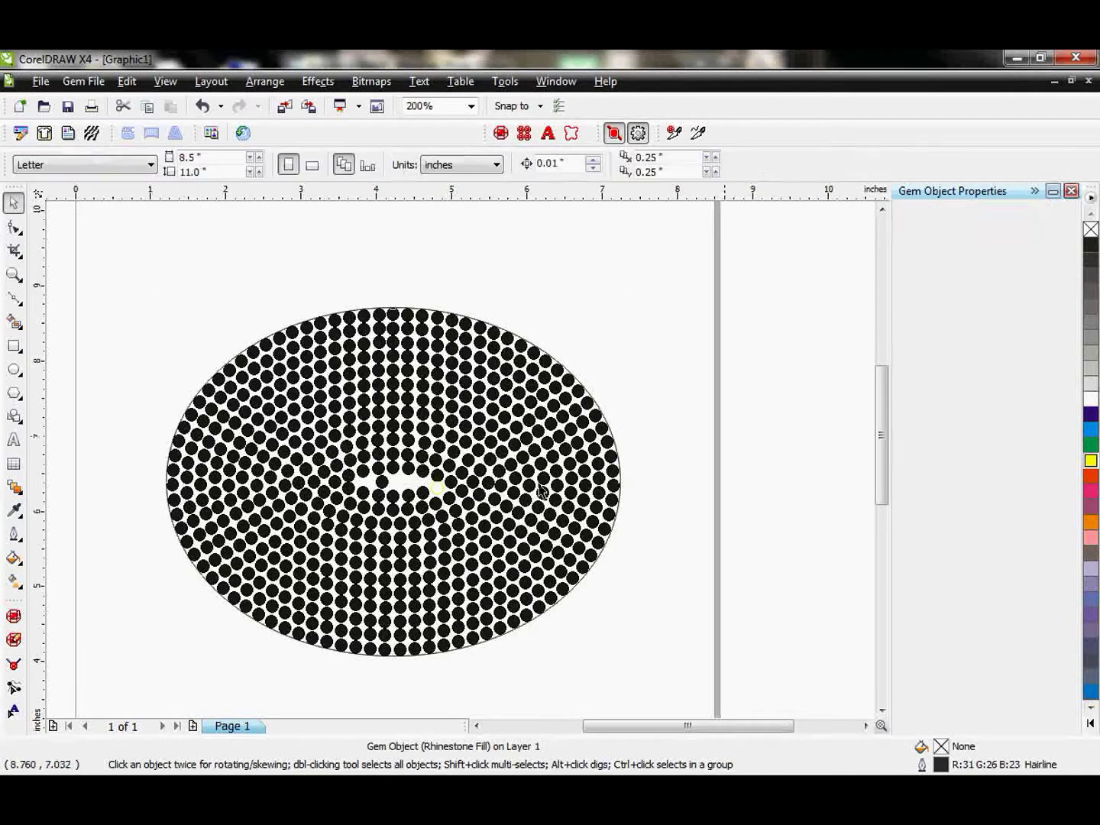
key(F3)
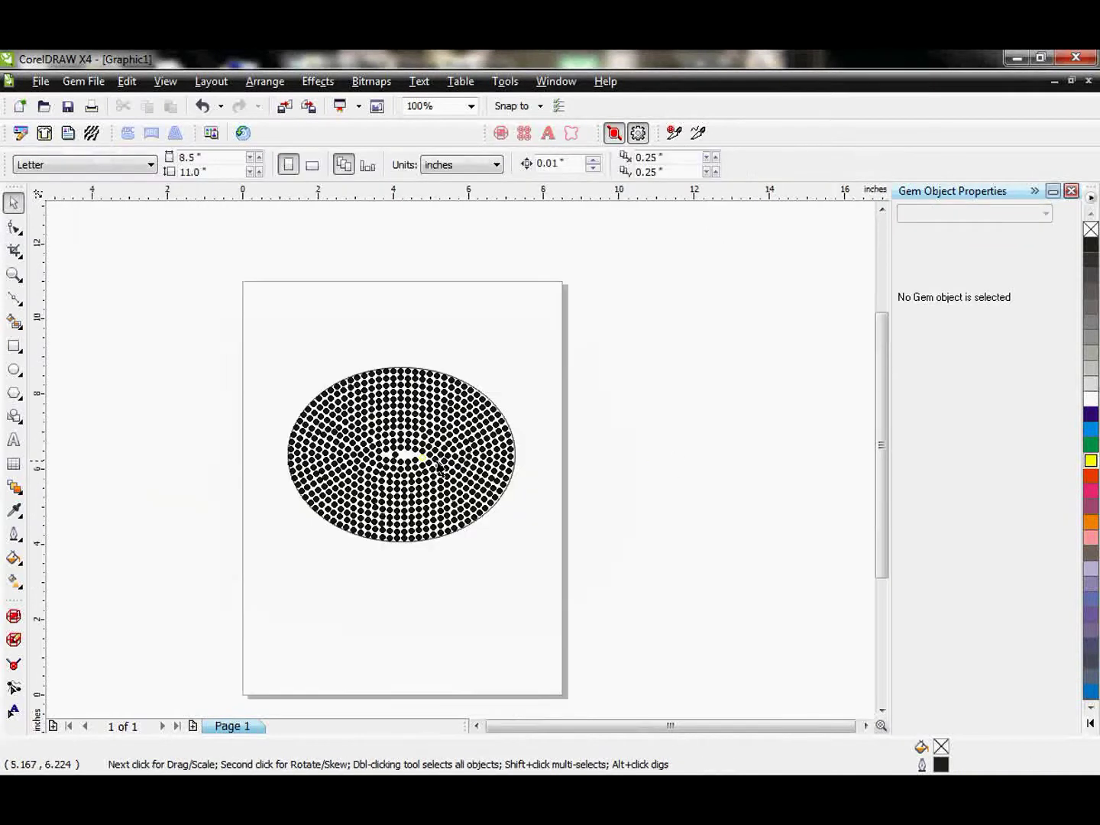
click(15, 347)
drag(541, 378, 707, 540)
click(14, 203)
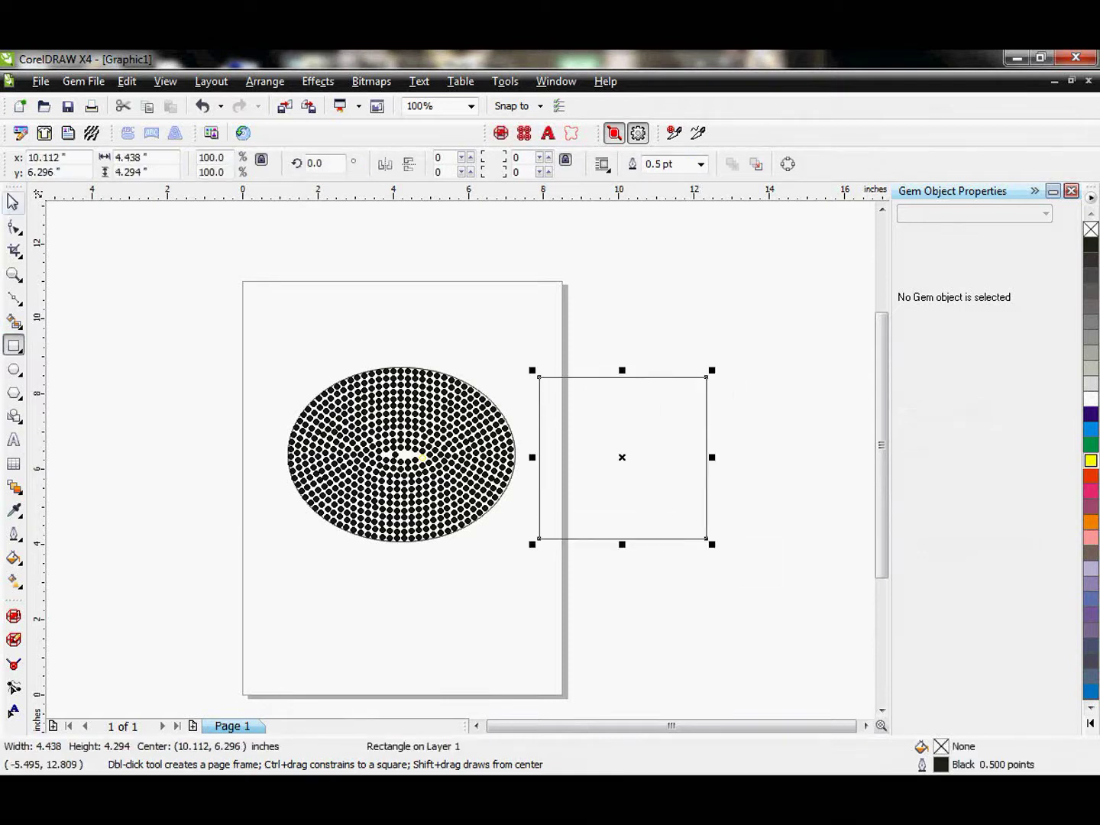
click(524, 133)
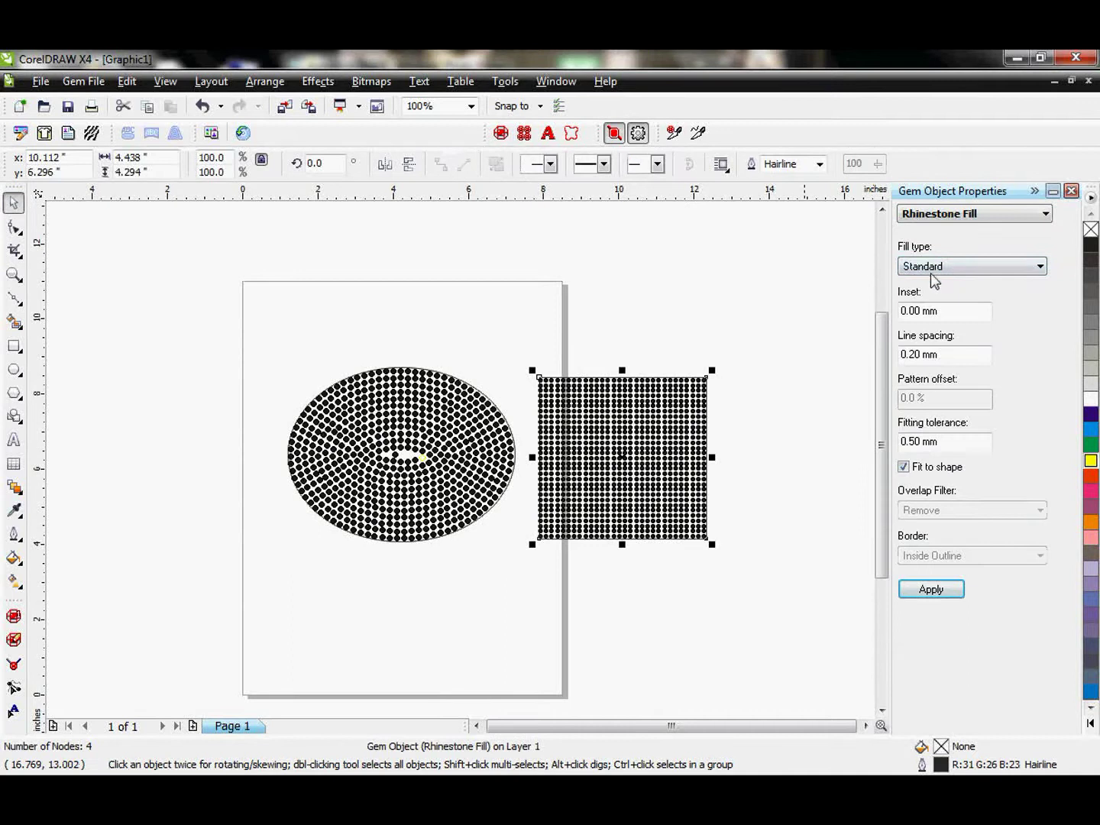
- Change the rectangle's rhinestone fill type to Cascade and apply it
click(642, 339)
scroll(634, 406, up, 1)
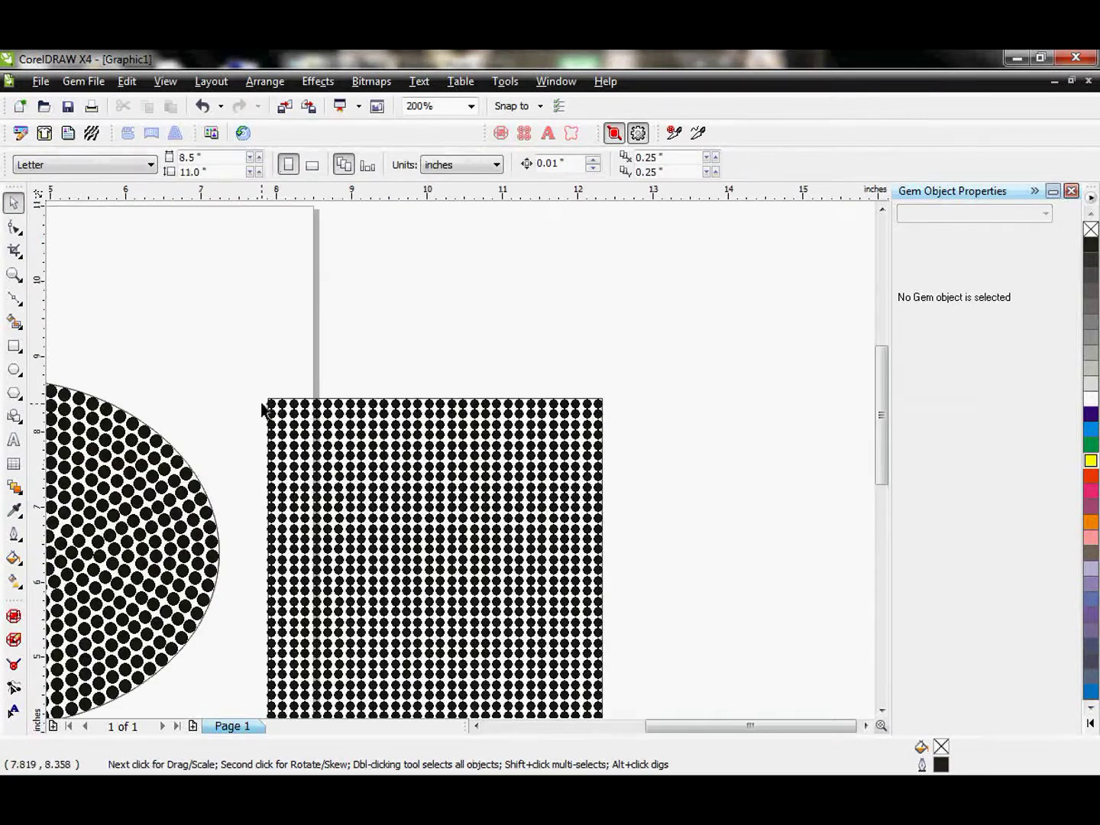
drag(881, 449, 881, 472)
click(565, 368)
click(968, 267)
click(936, 297)
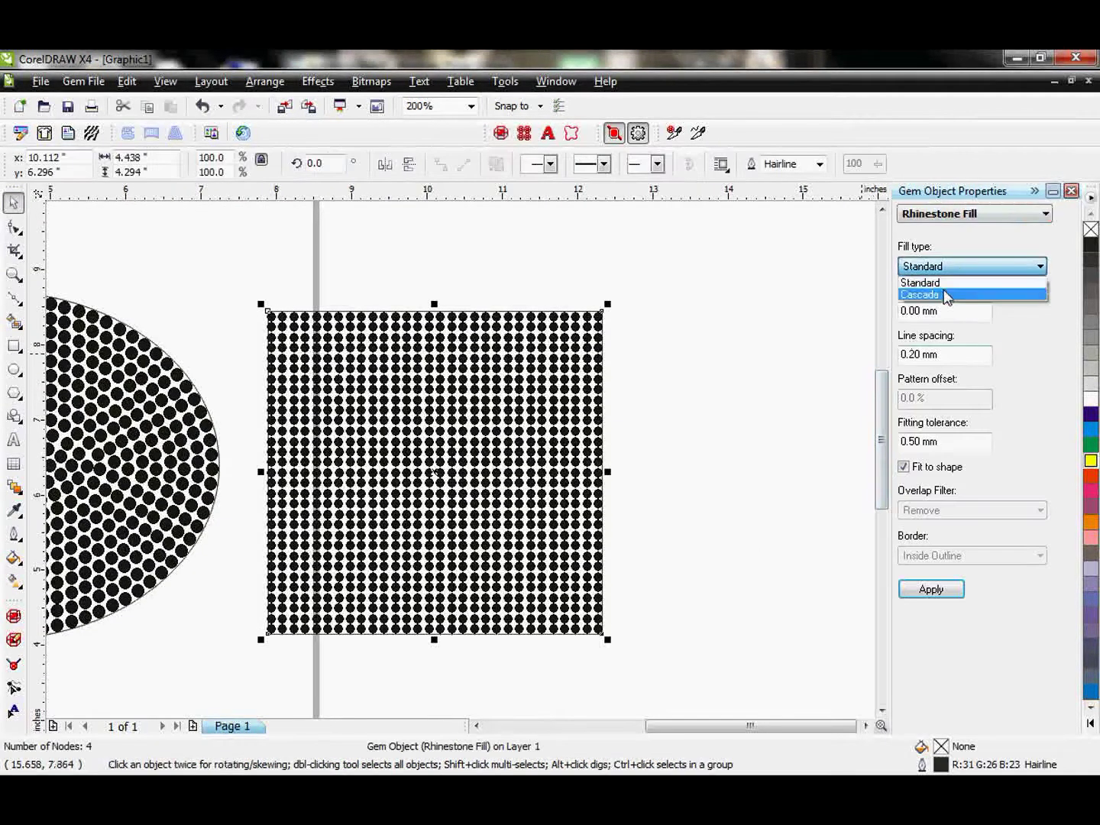
click(928, 590)
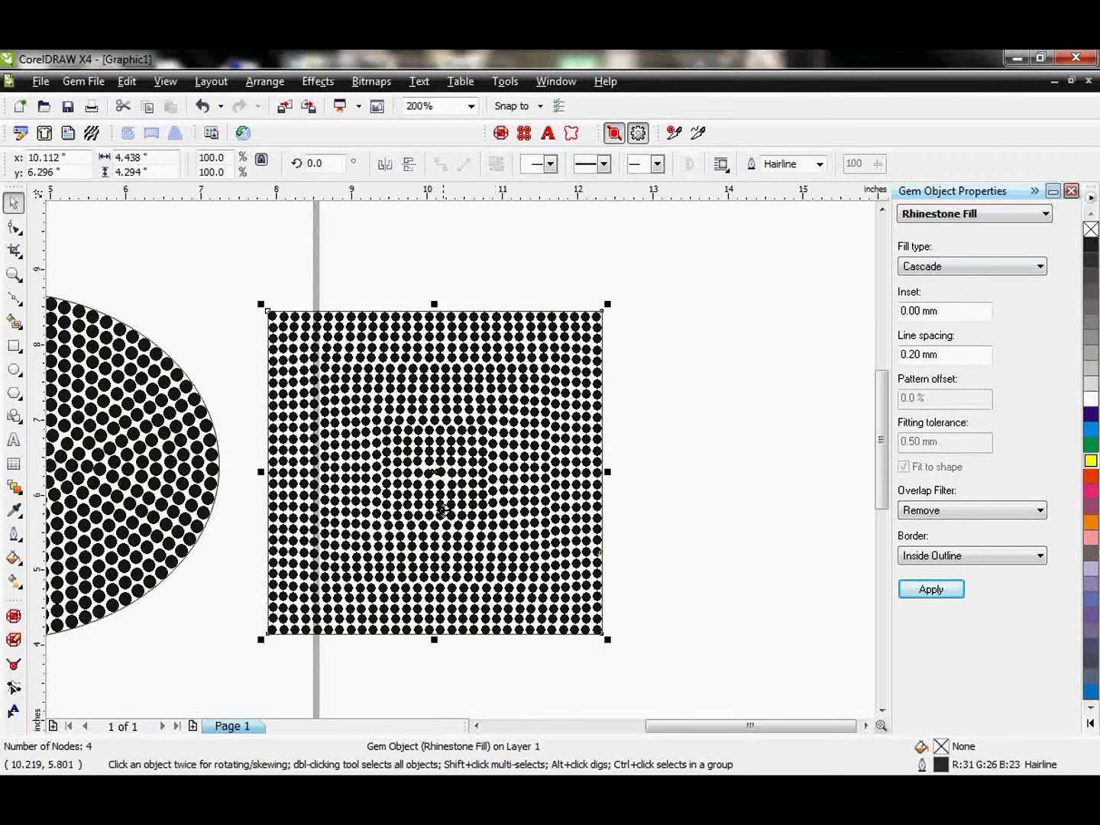
- Stretch the rectangle sideways, away from the ellipse, to a width of about 5.92 inches
drag(607, 472, 719, 472)
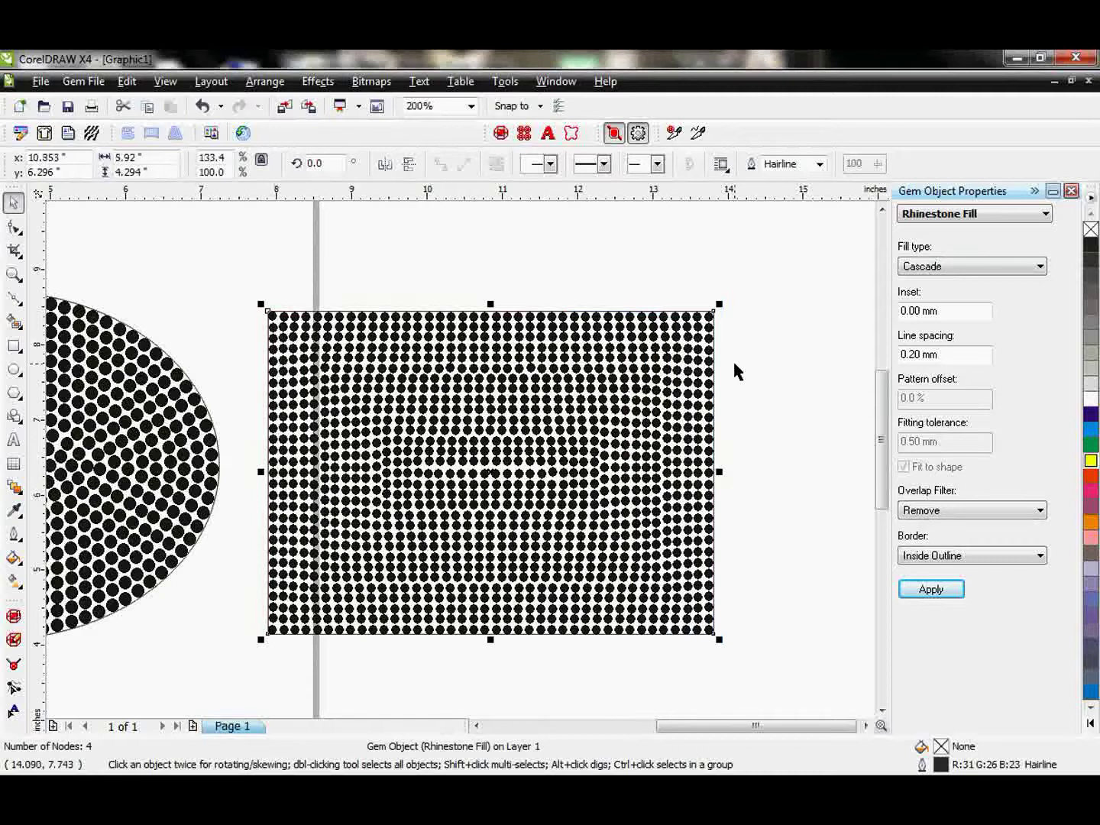
scroll(613, 432, down, 1)
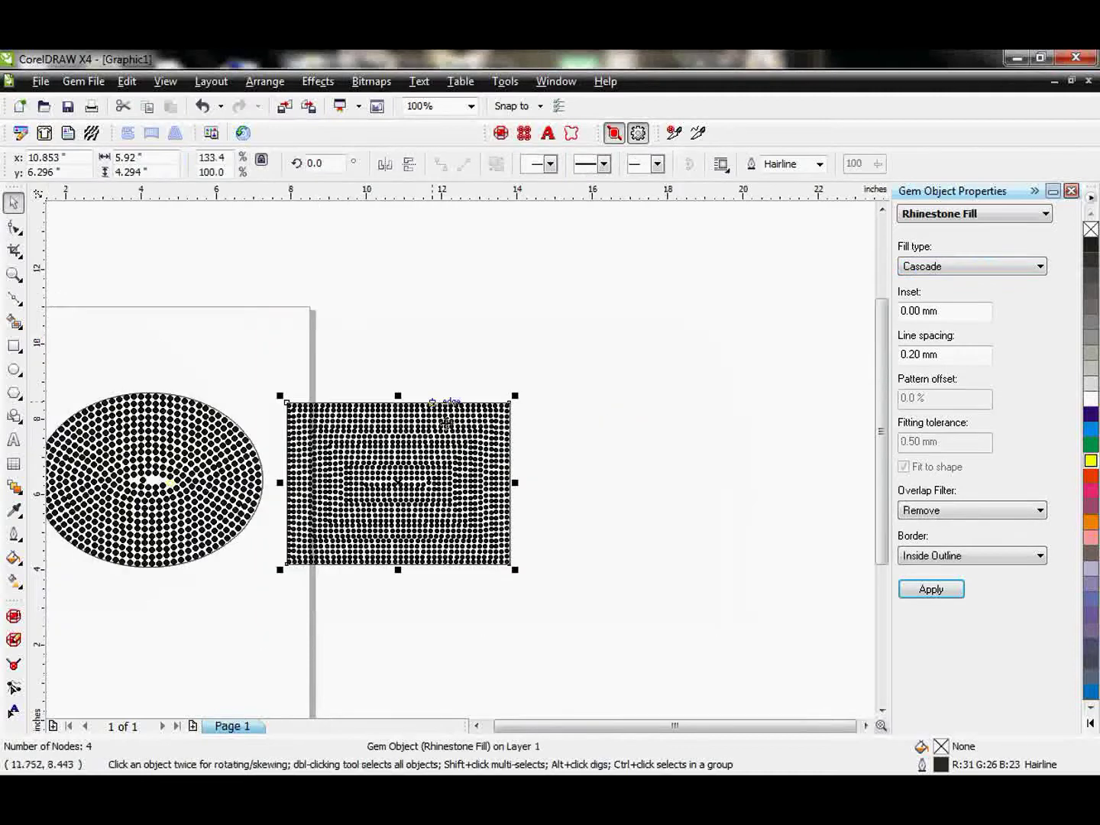
click(353, 361)
- Apply a 5.00 mm inset to the ellipse's rhinestone fill, then reset the inset to 0.00 mm
click(169, 492)
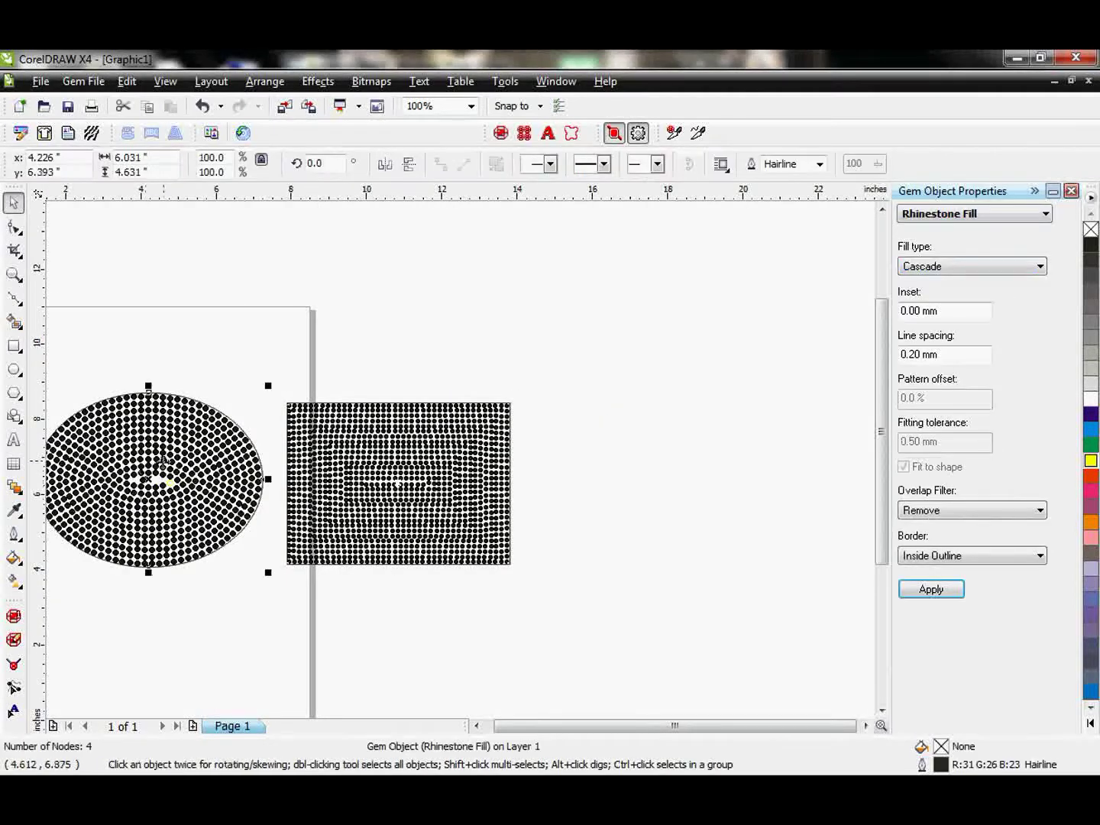
scroll(162, 460, up, 2)
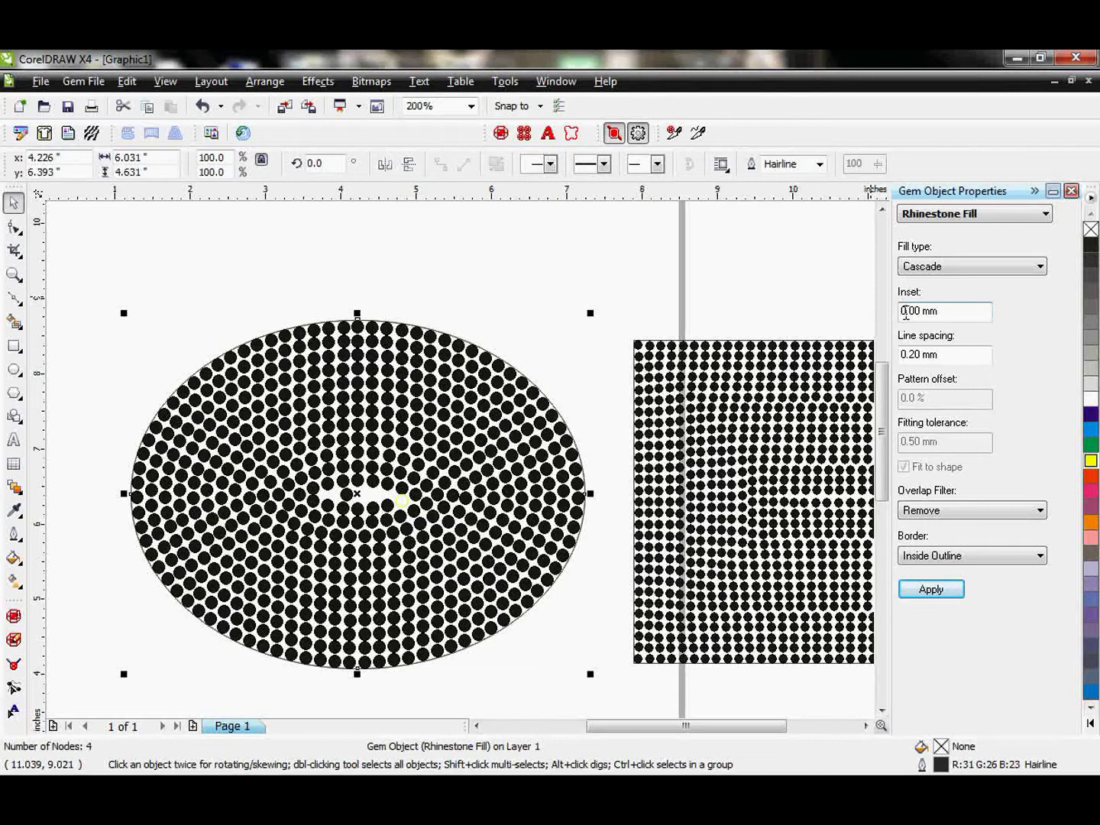
drag(905, 313, 889, 321)
text(5)
click(947, 593)
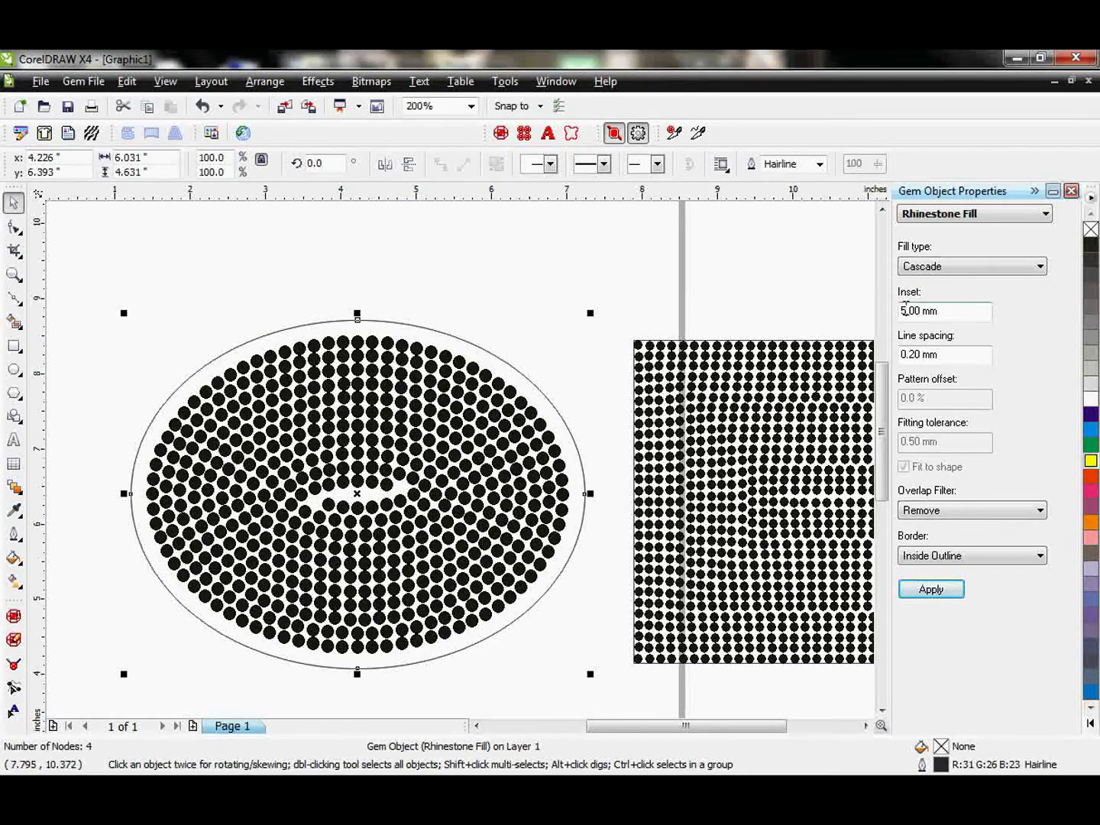
drag(904, 308, 862, 313)
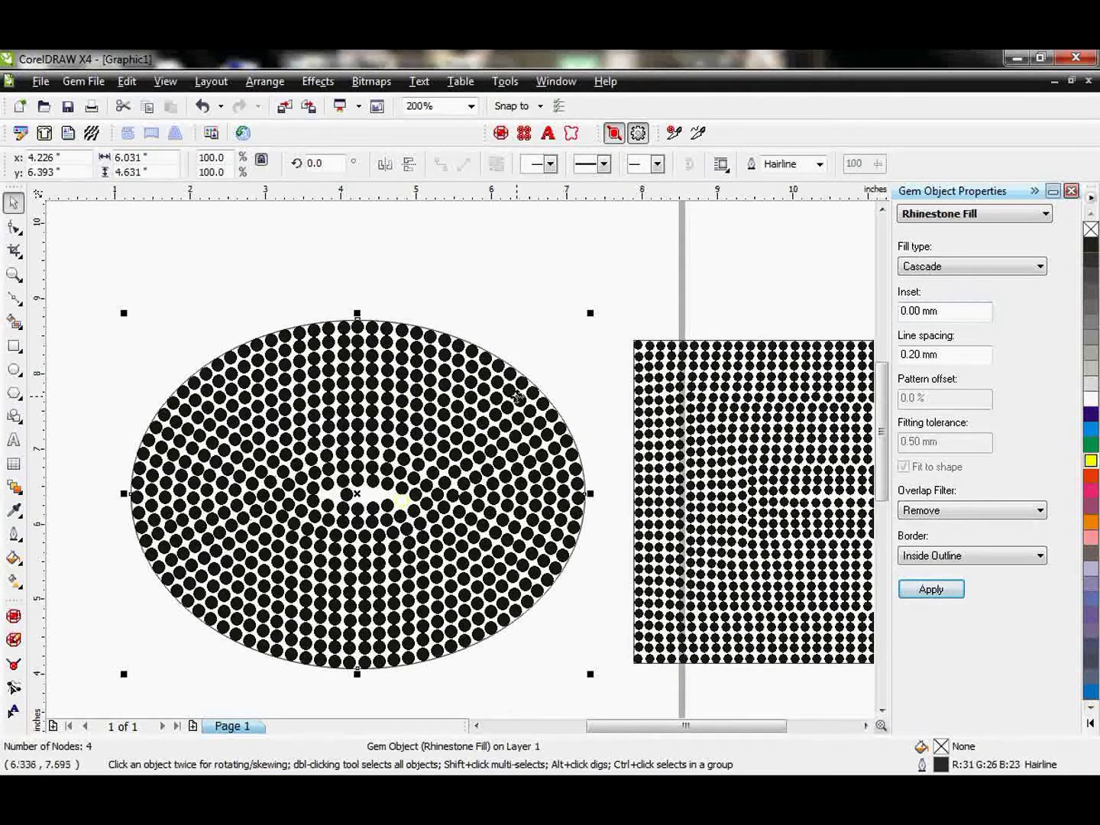
- Set the rectangle's rhinestone fill type to Standard and apply it
click(721, 346)
click(972, 278)
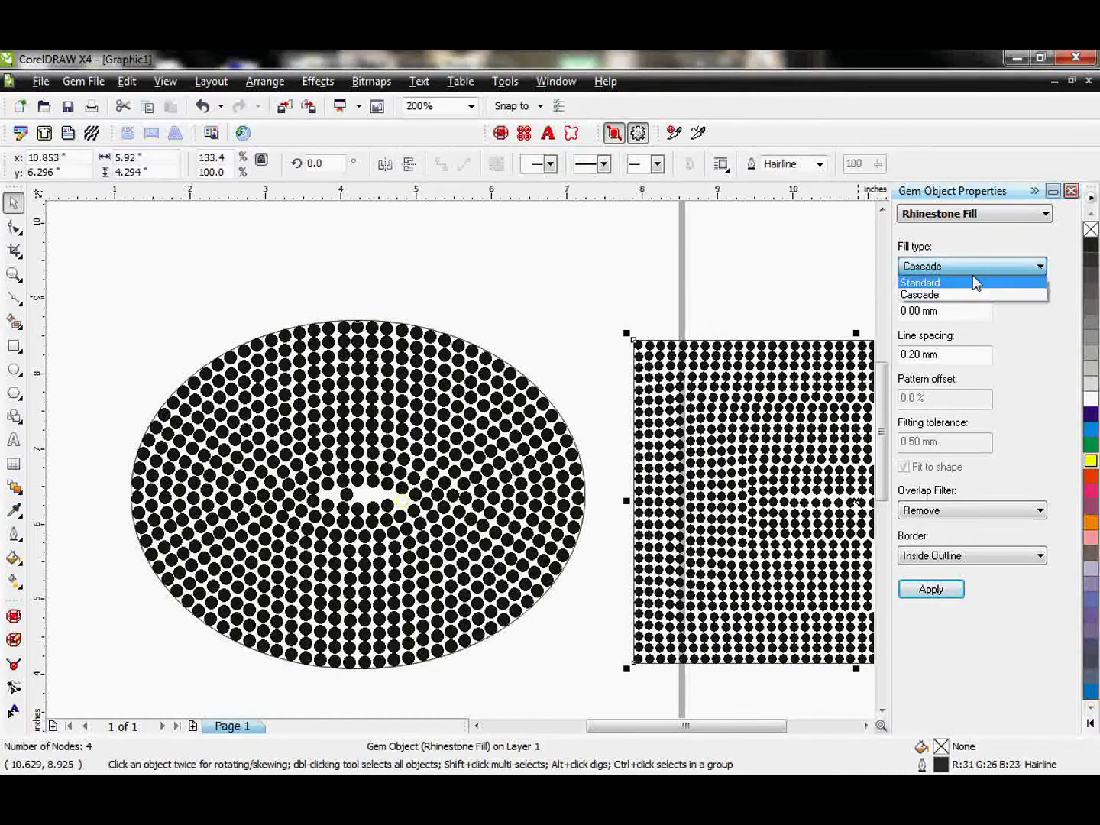
click(943, 285)
click(958, 589)
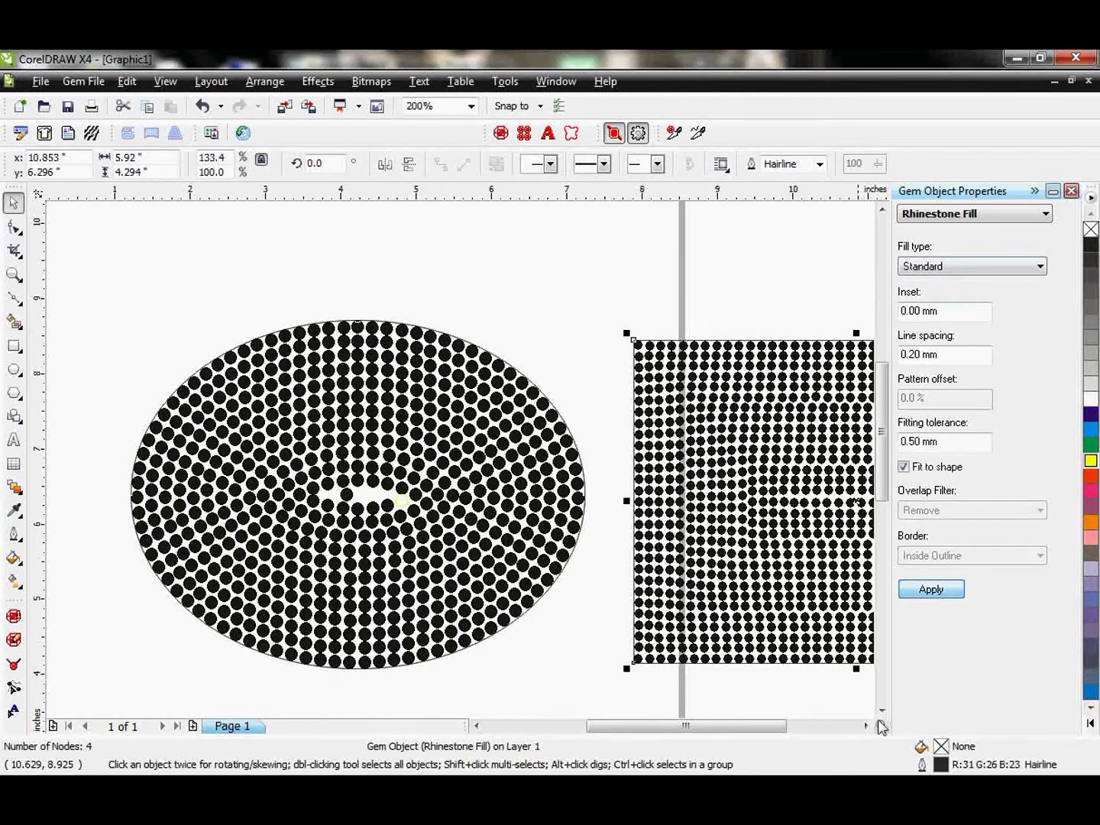
scroll(871, 725, right, 4)
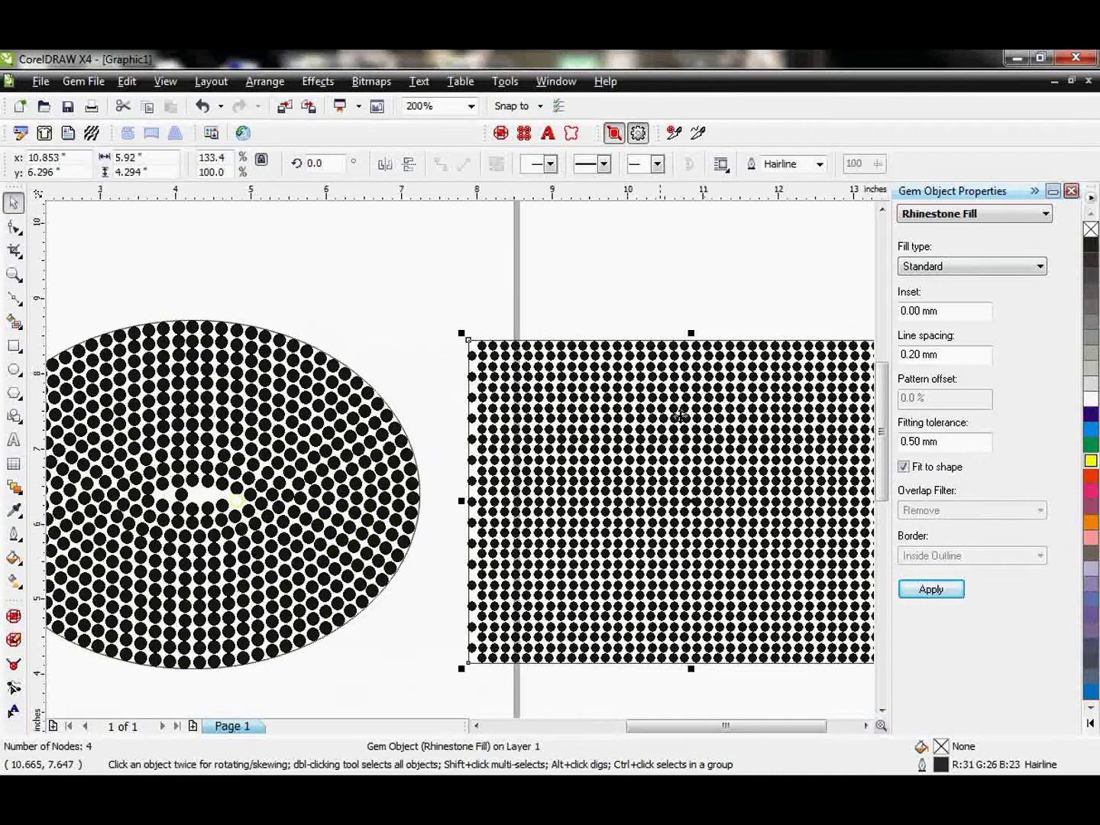
- Set the line spacing of the ellipse's Cascade rhinestone fill to 5.20 mm and apply it
click(362, 371)
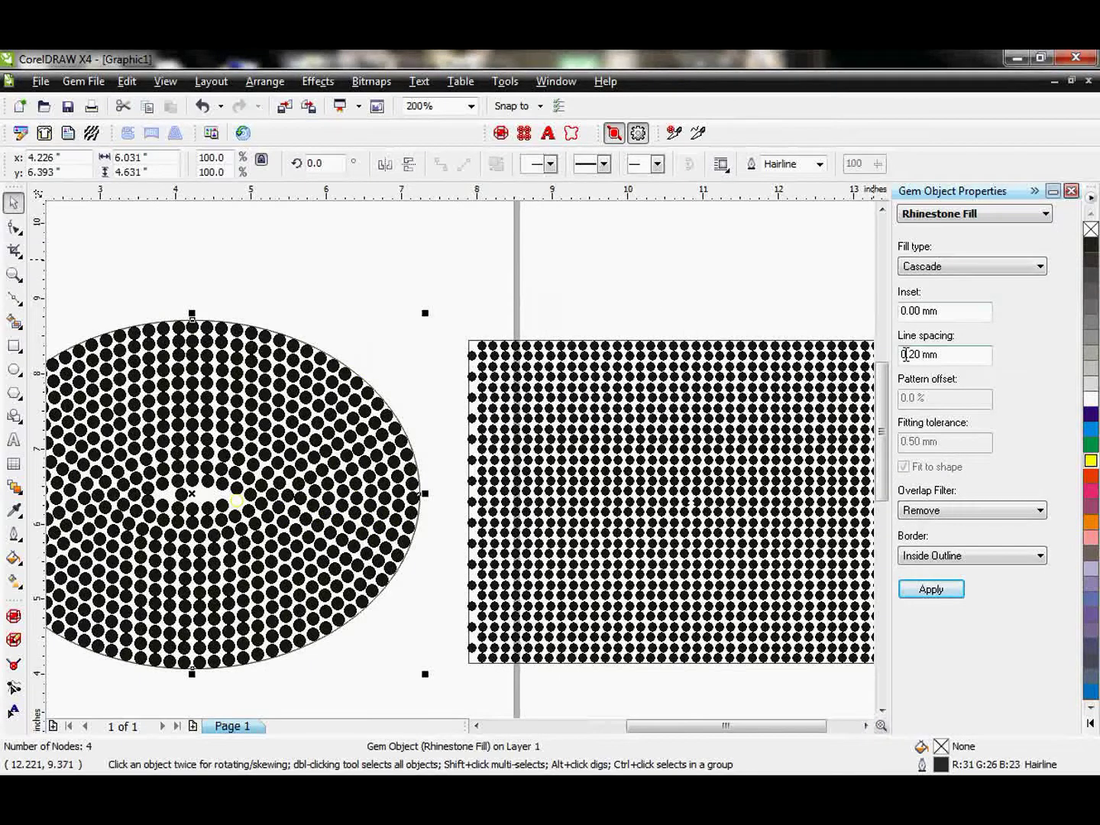
drag(905, 354, 900, 354)
text(5)
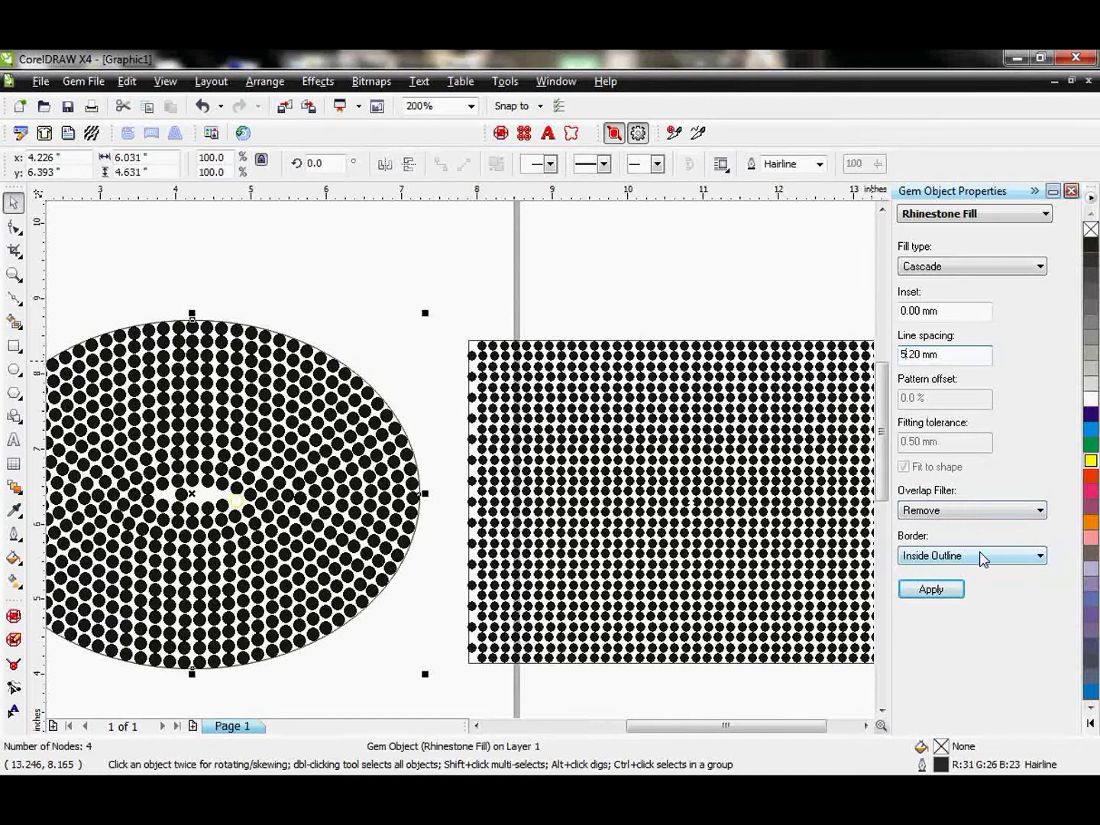
click(952, 594)
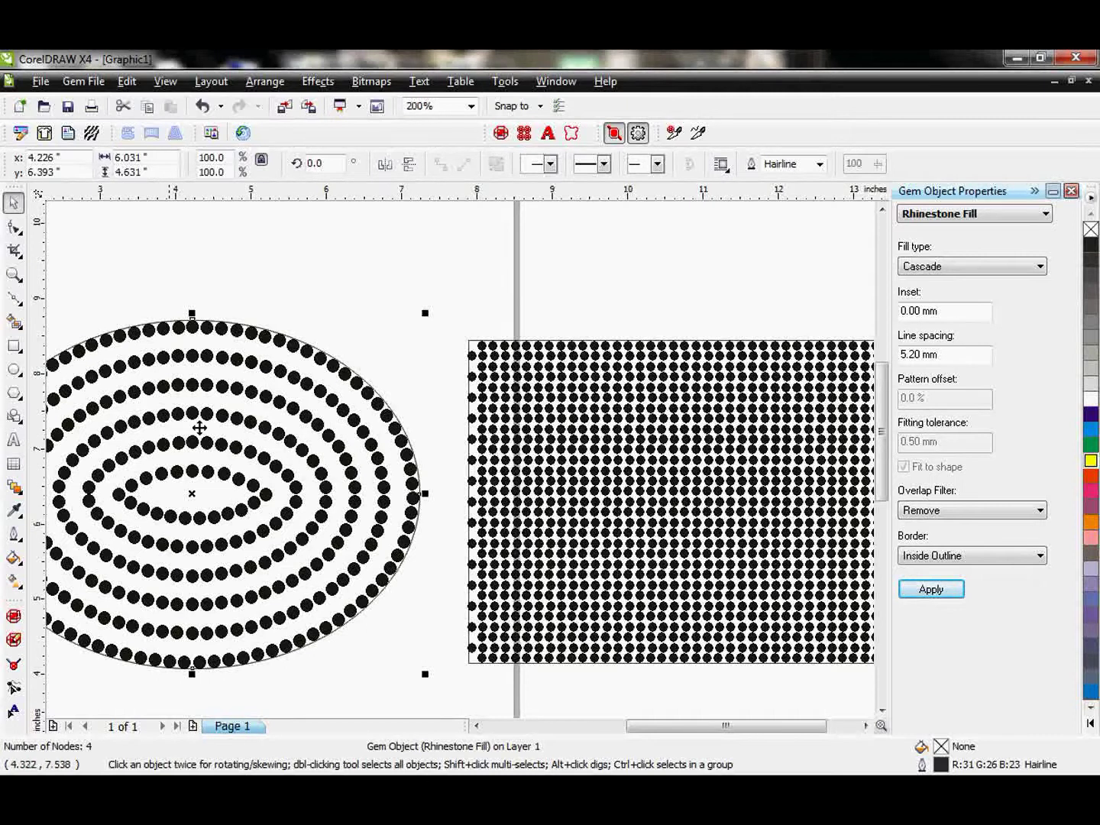
- Set the line spacing of the rectangle's Standard rhinestone fill to 5.20 mm and apply it
click(481, 344)
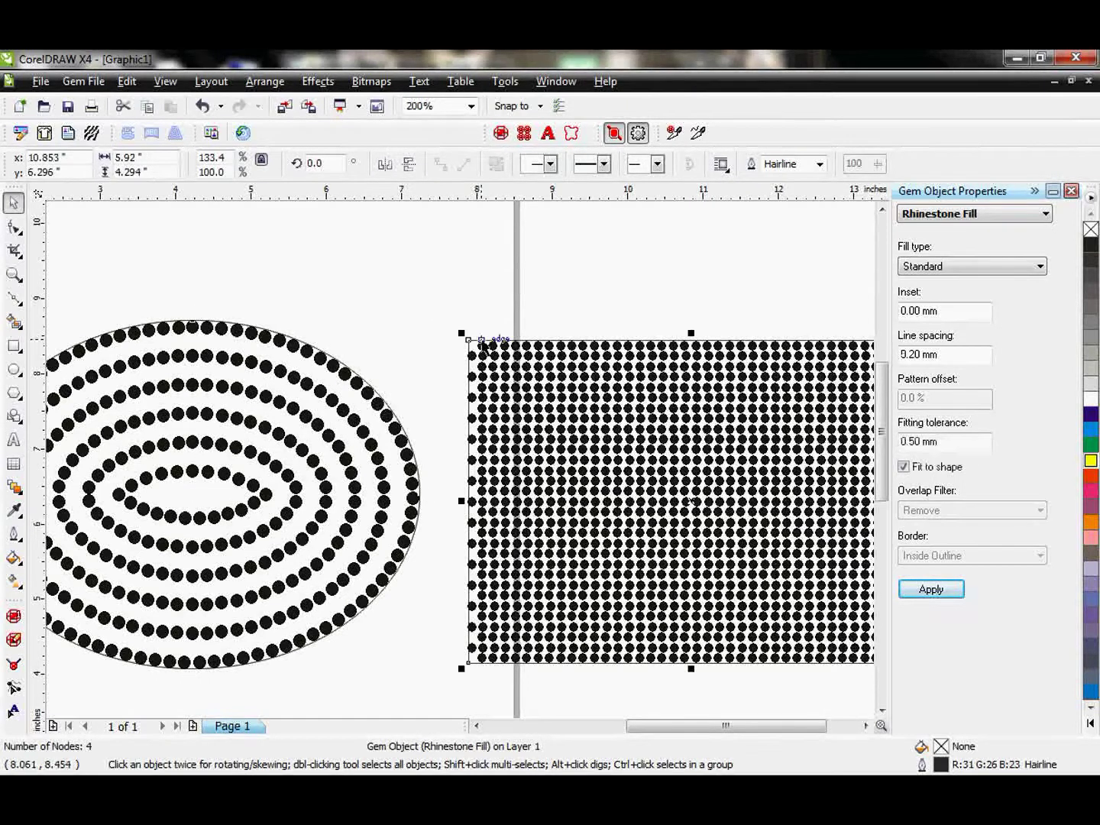
double_click(908, 358)
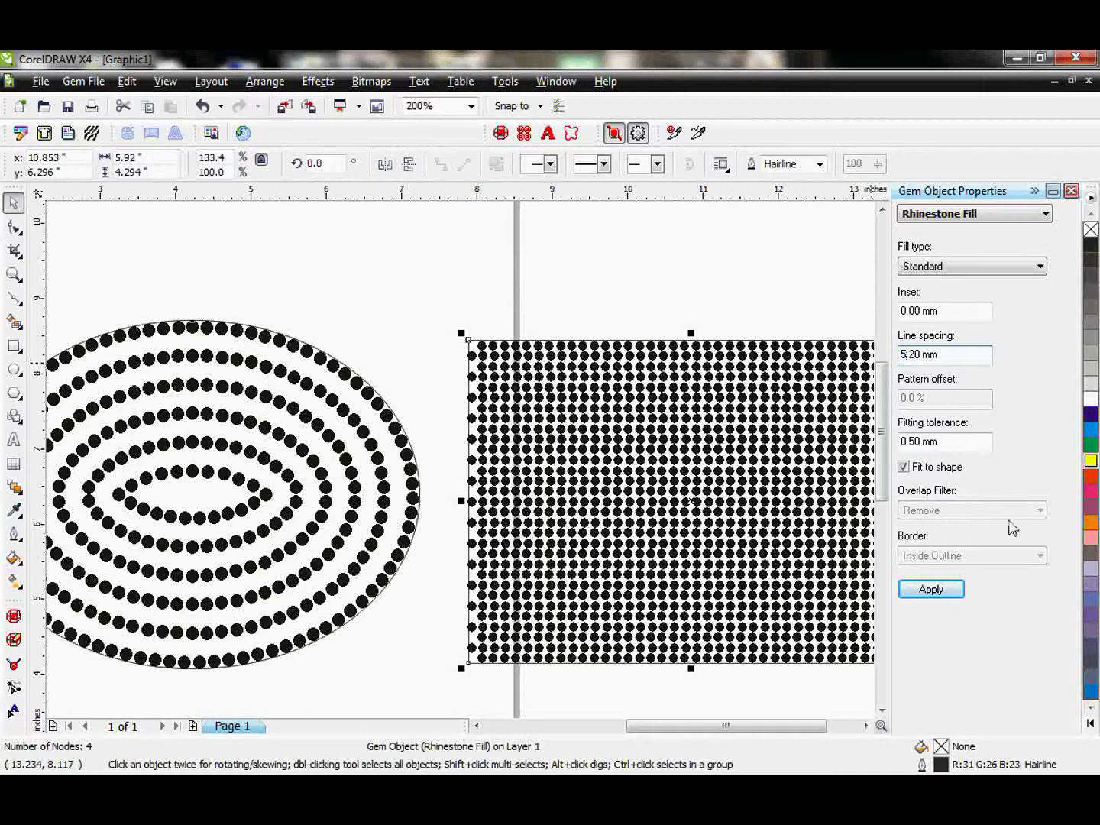
text(5)
click(929, 588)
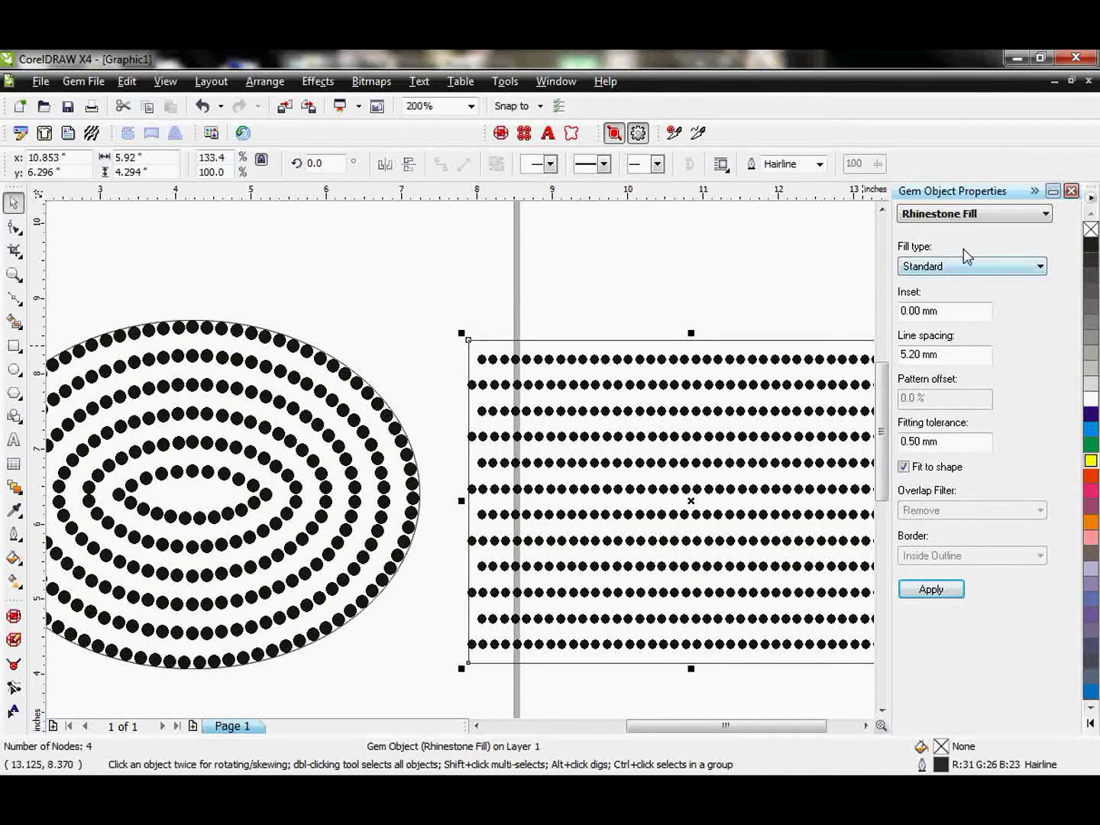
- Set the fitting tolerance of the rectangle's rhinestone fill to 0.00 mm and apply it
click(351, 373)
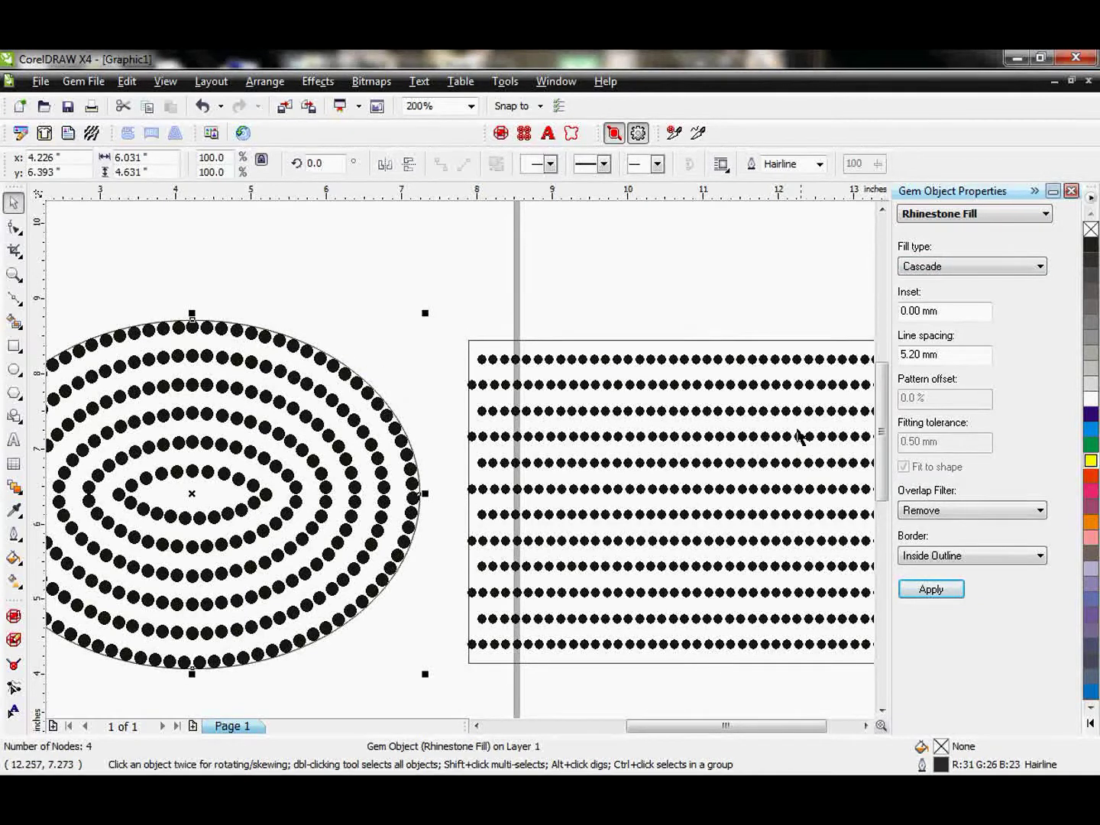
click(773, 351)
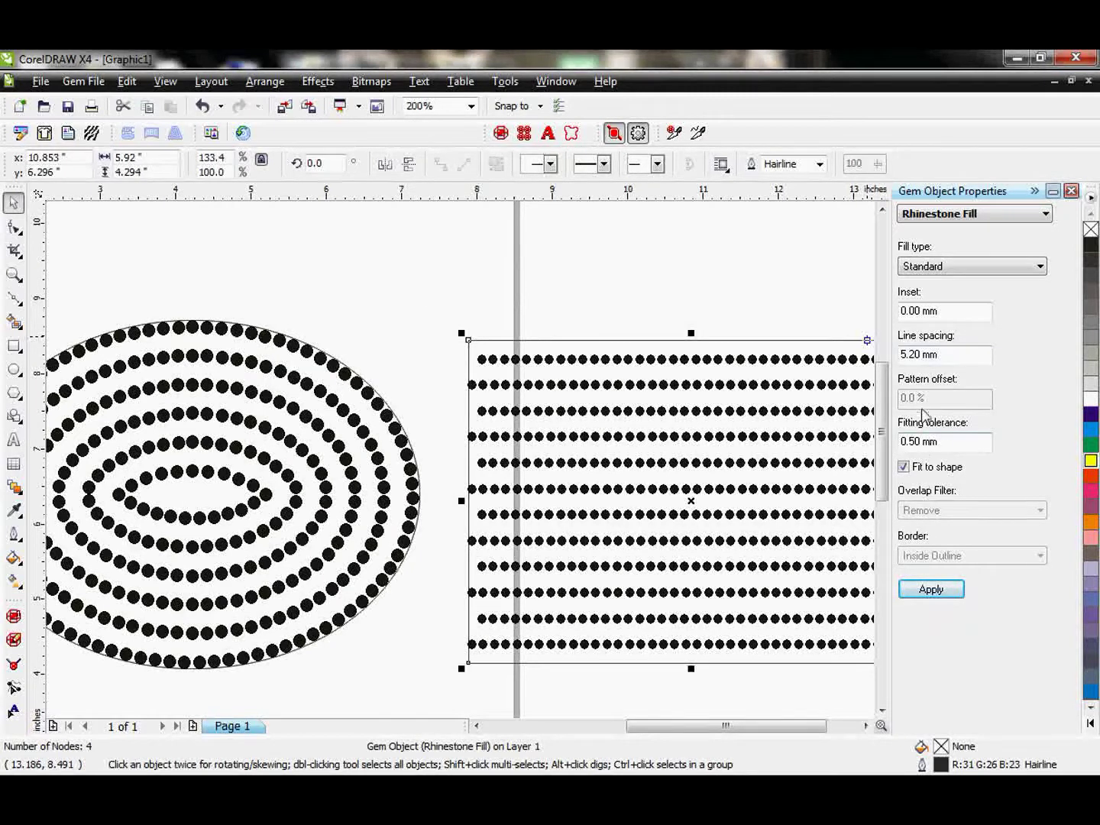
click(904, 466)
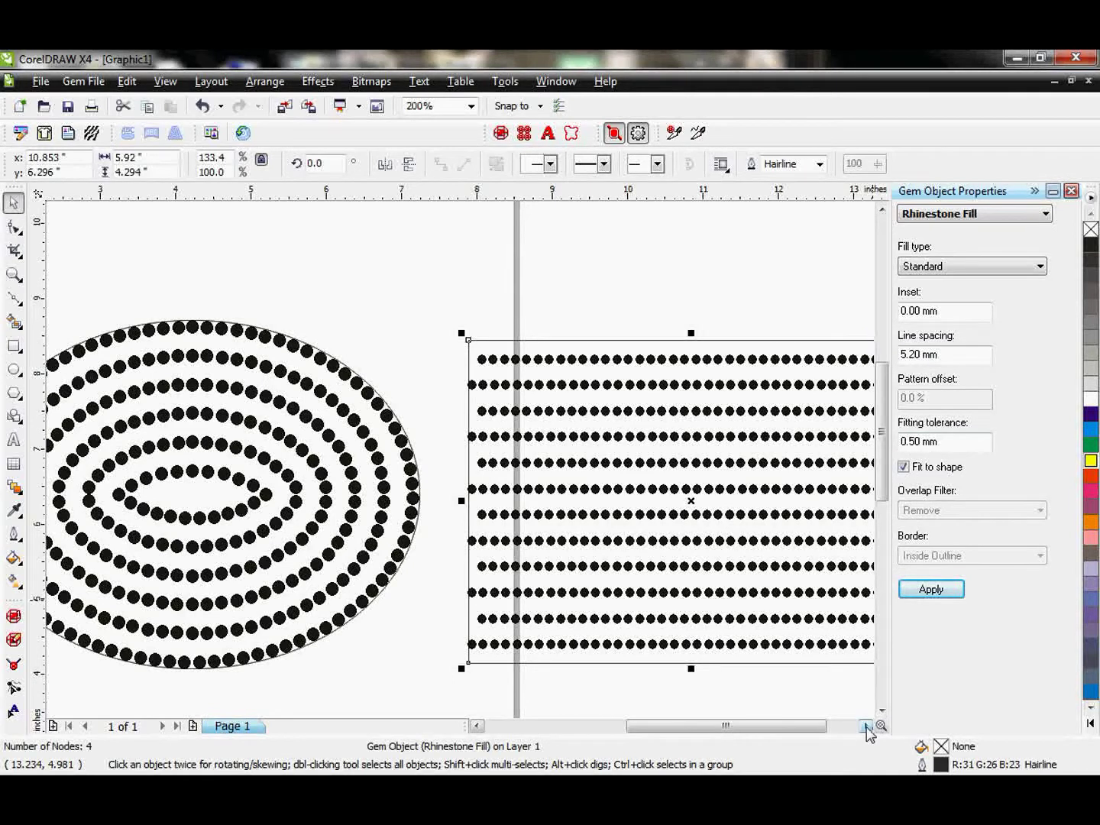
click(867, 726)
click(683, 398)
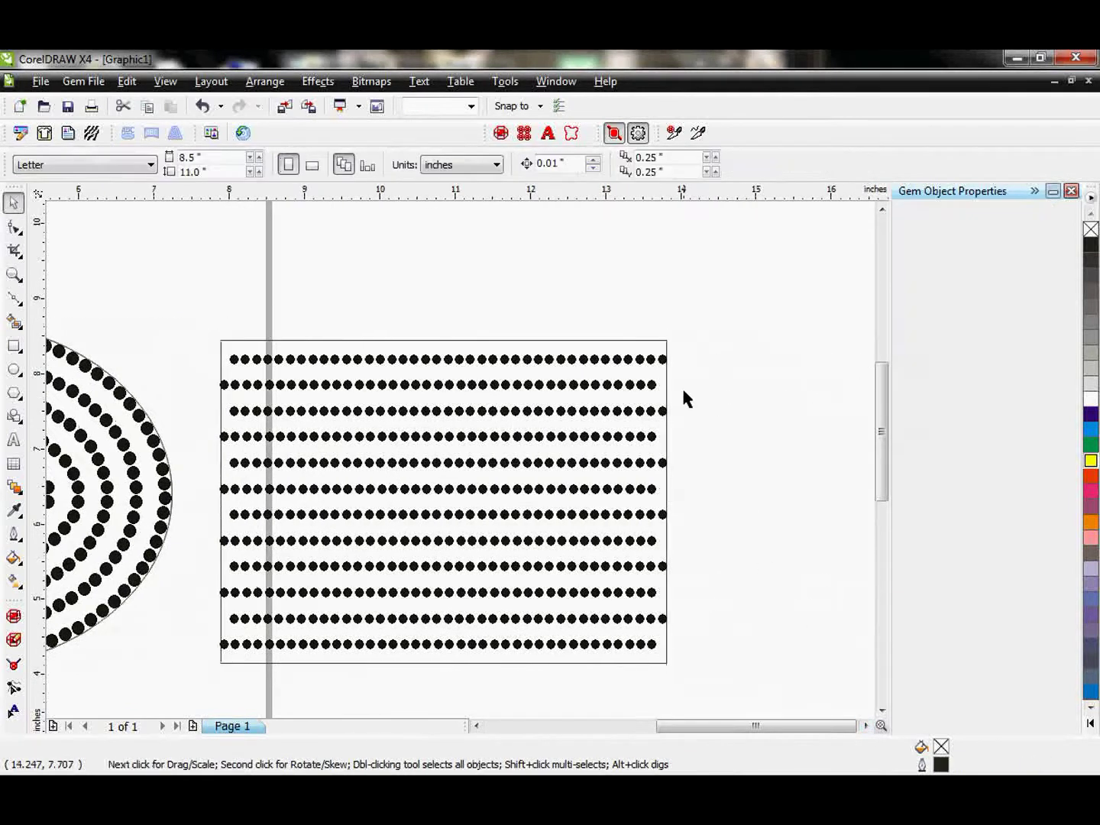
scroll(683, 398, up, 3)
click(416, 404)
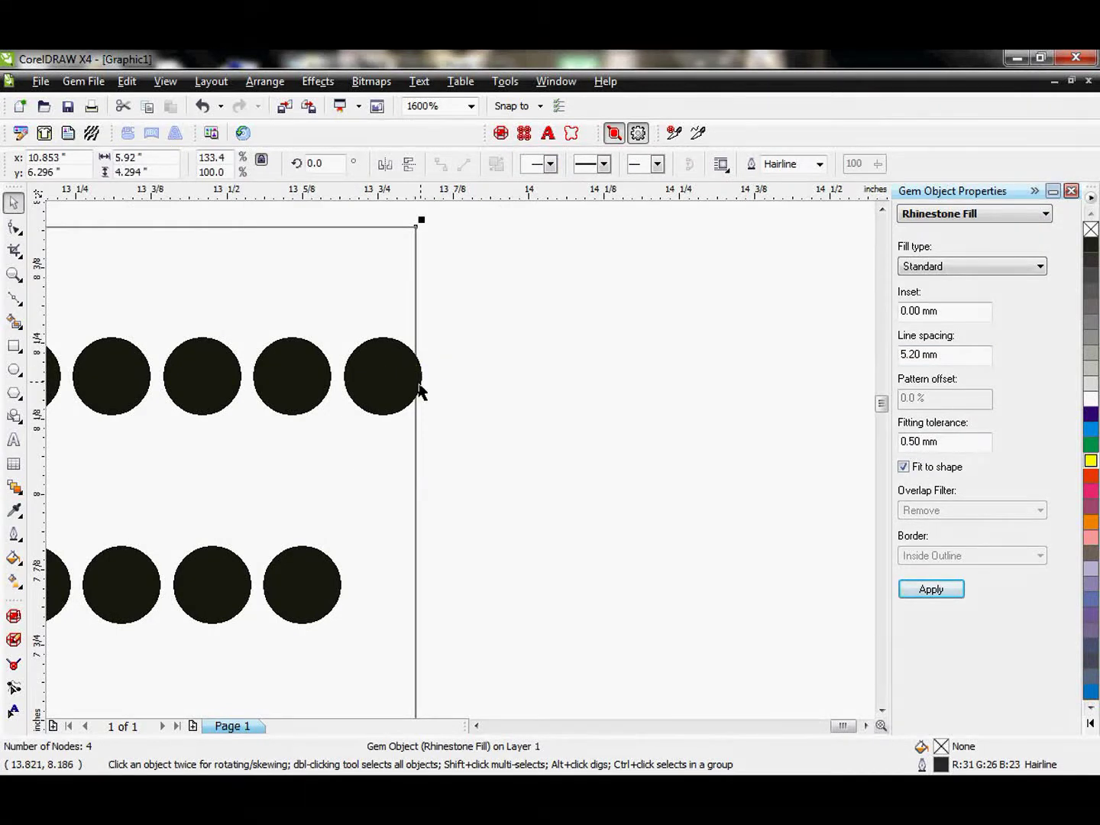
key(F3)
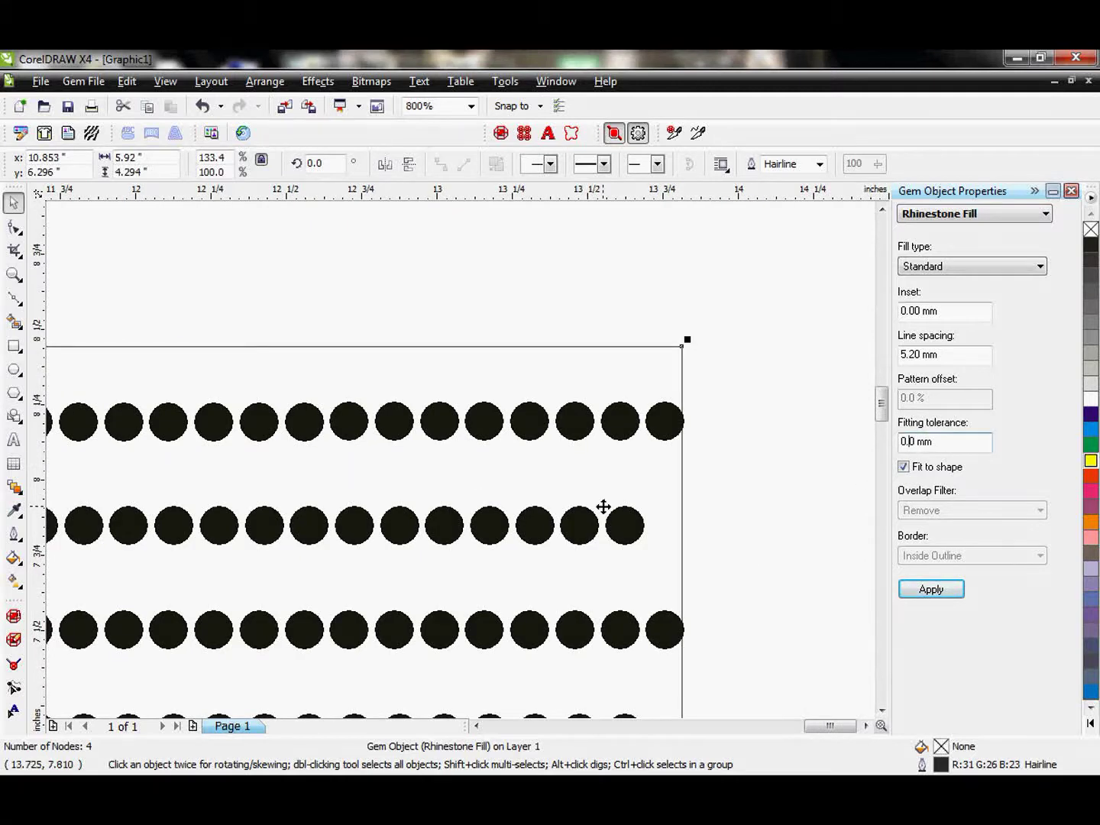
text(0)
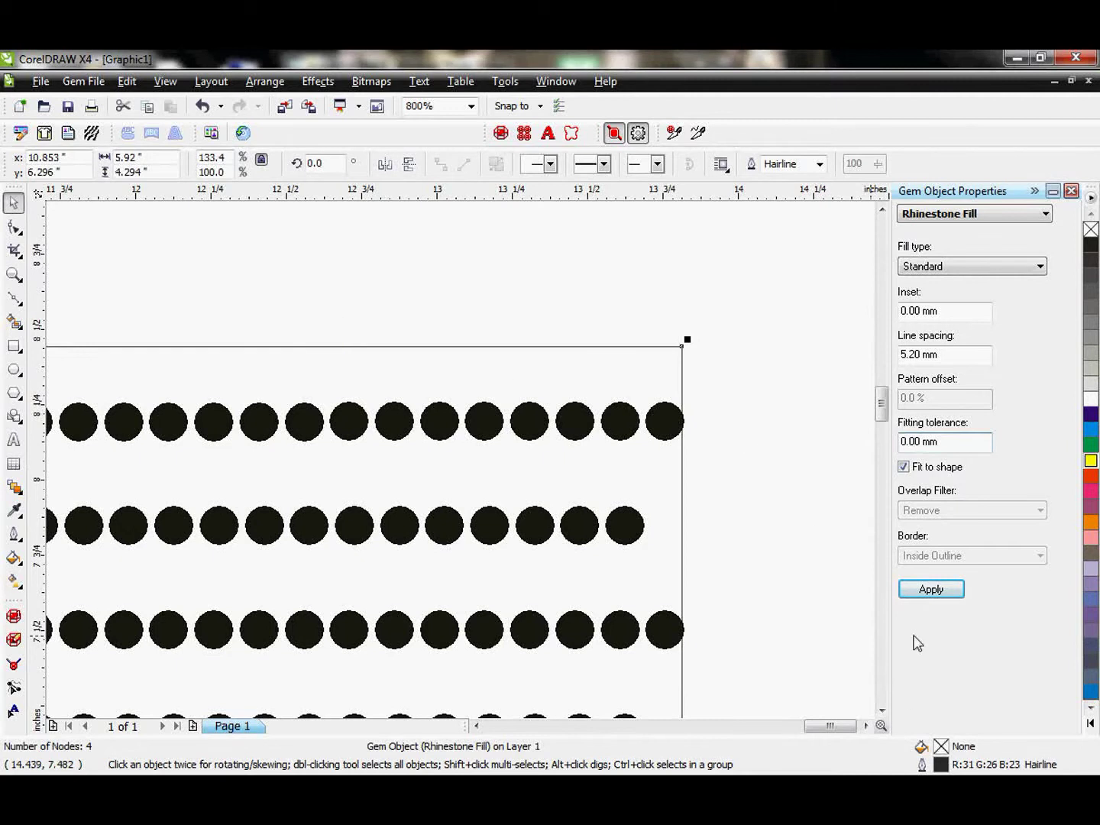
click(928, 595)
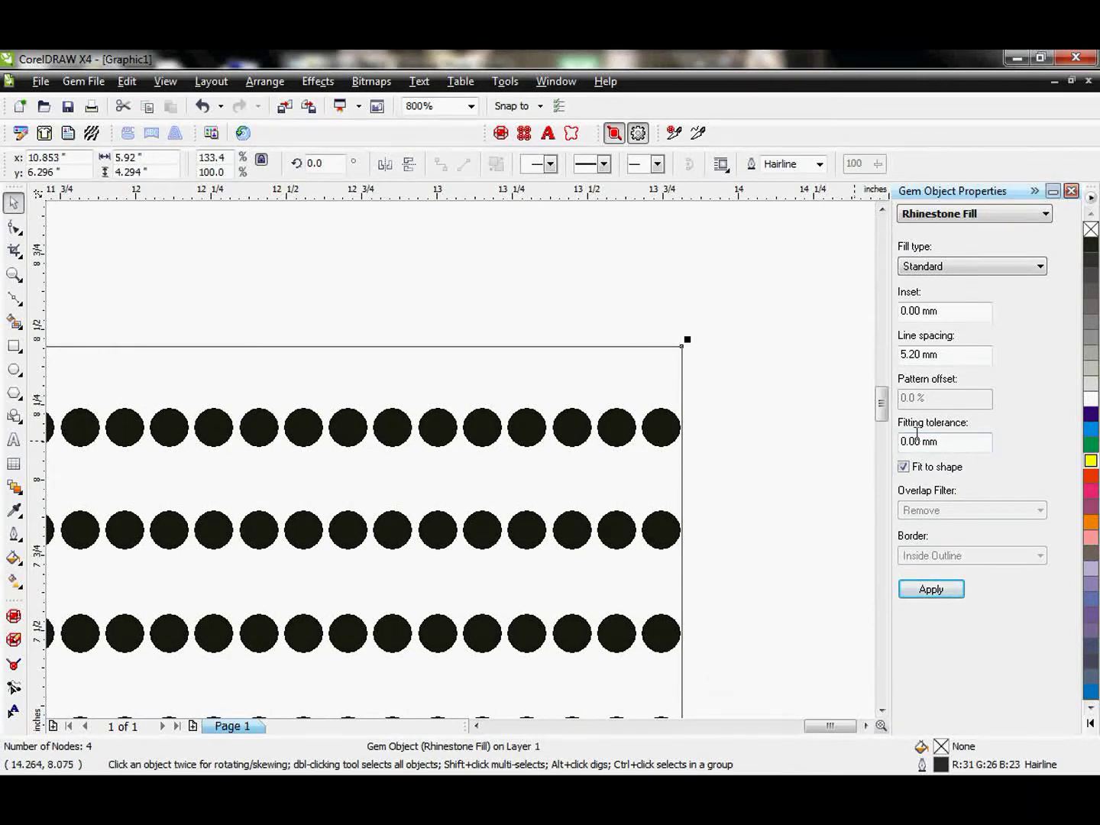
- Apply a fitting tolerance of 2.00 mm to the rectangle's rhinestone fill
drag(906, 441, 850, 459)
text(2)
click(932, 588)
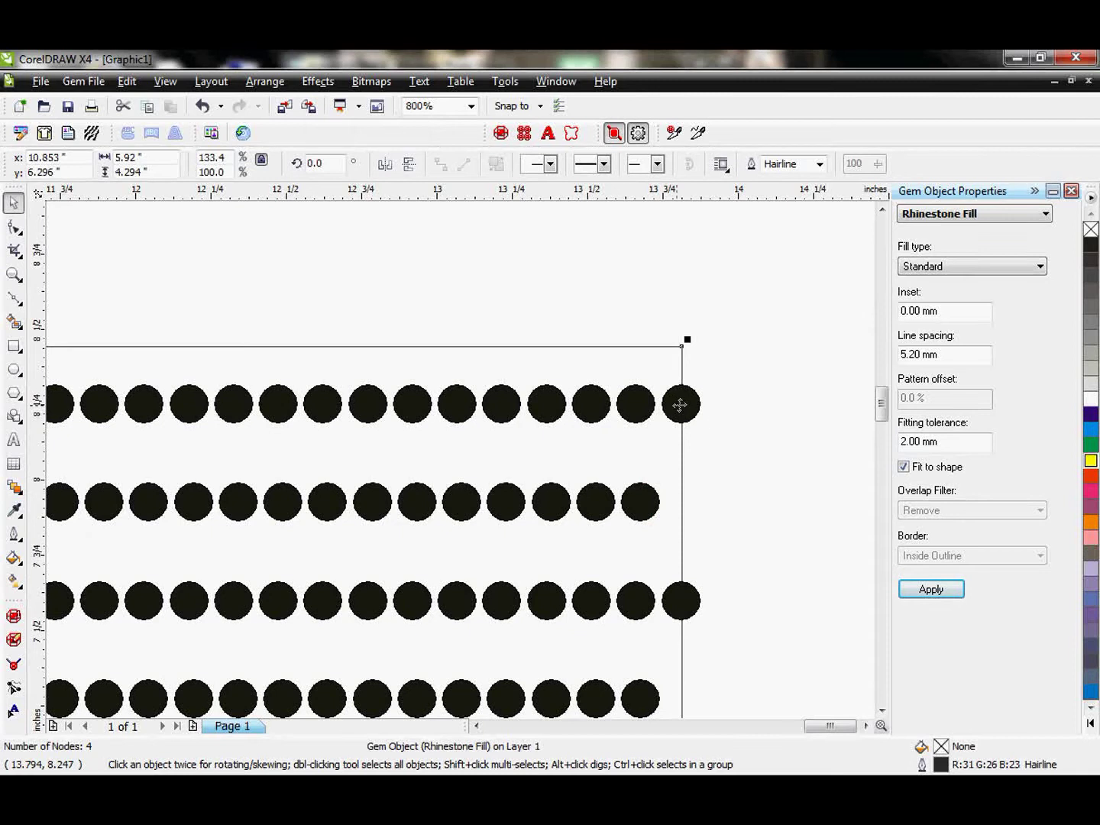
- Turn off Fit to shape for the rectangle's rhinestone fill and apply the change
click(761, 458)
scroll(761, 457, down, 3)
scroll(458, 462, up, 1)
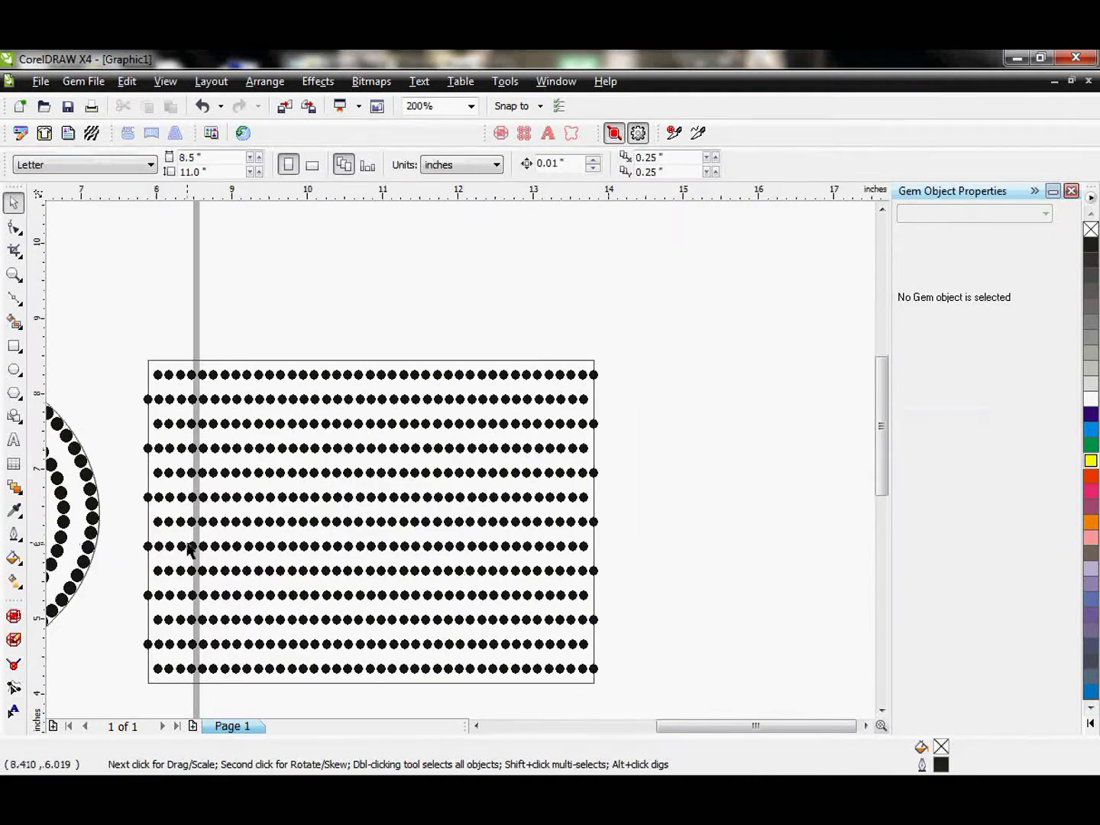
scroll(191, 550, down, 1)
click(413, 451)
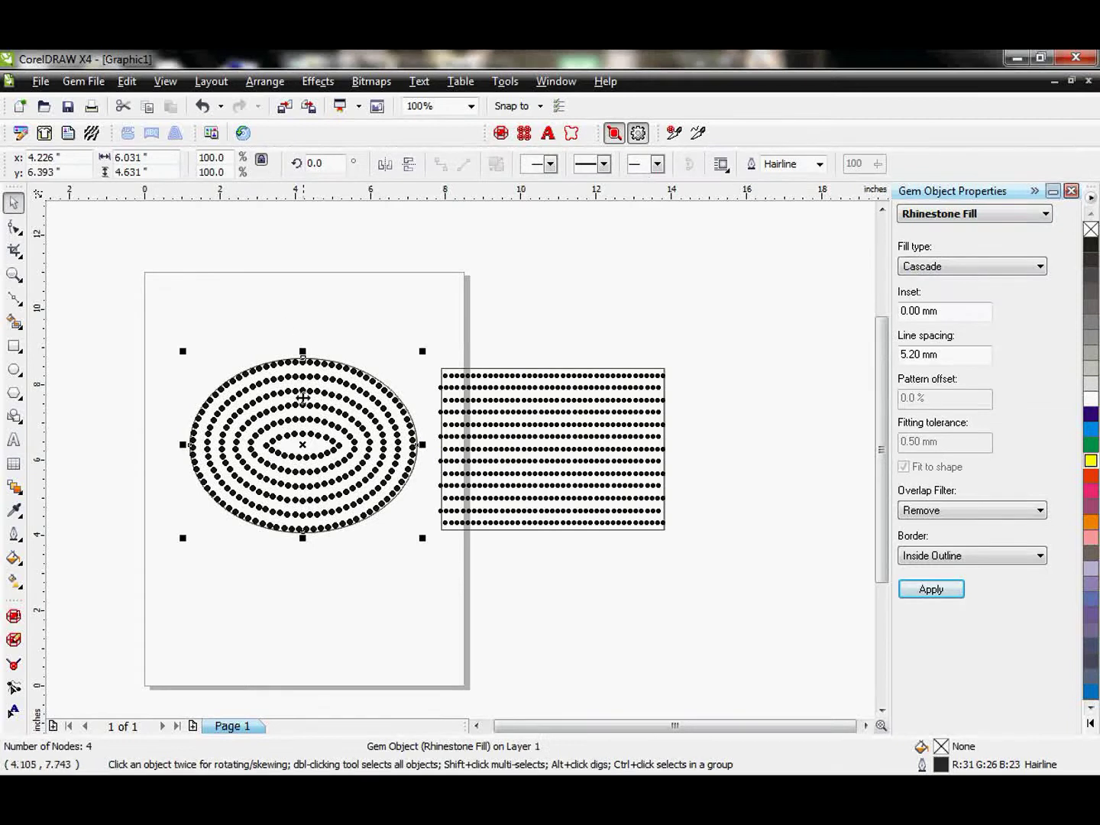
click(502, 375)
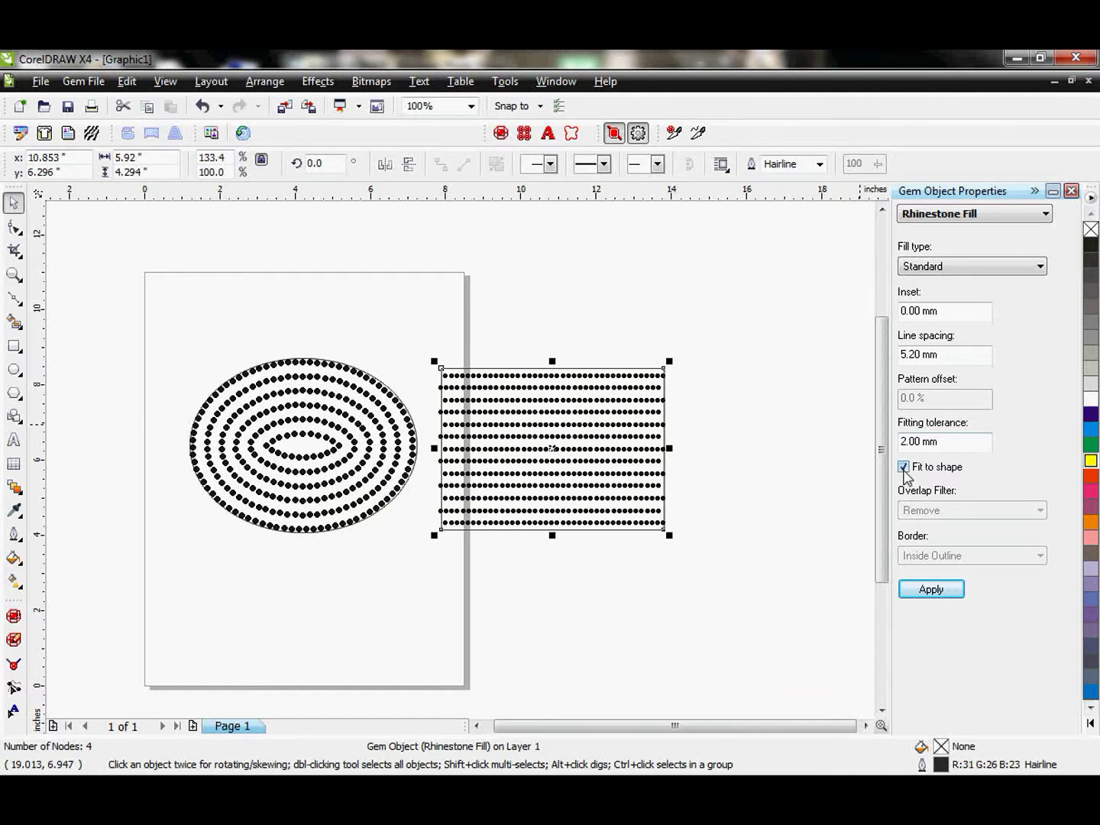
scroll(889, 473, up, 1)
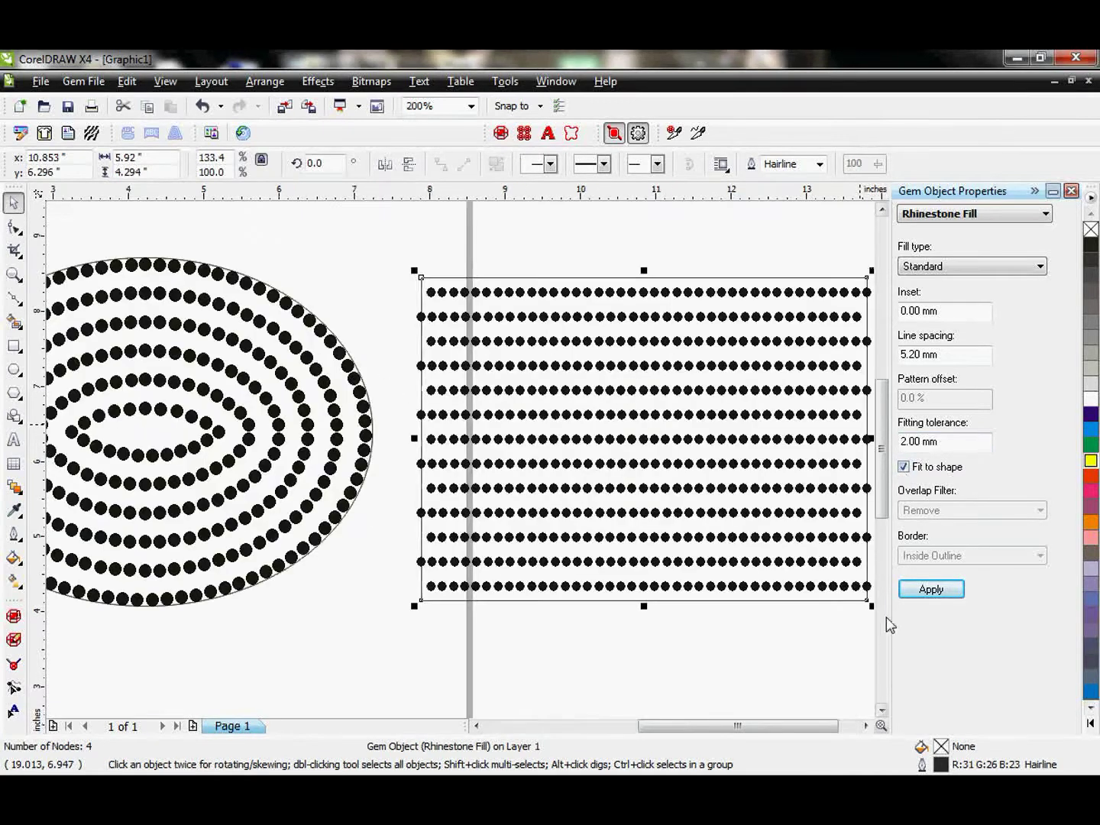
click(866, 725)
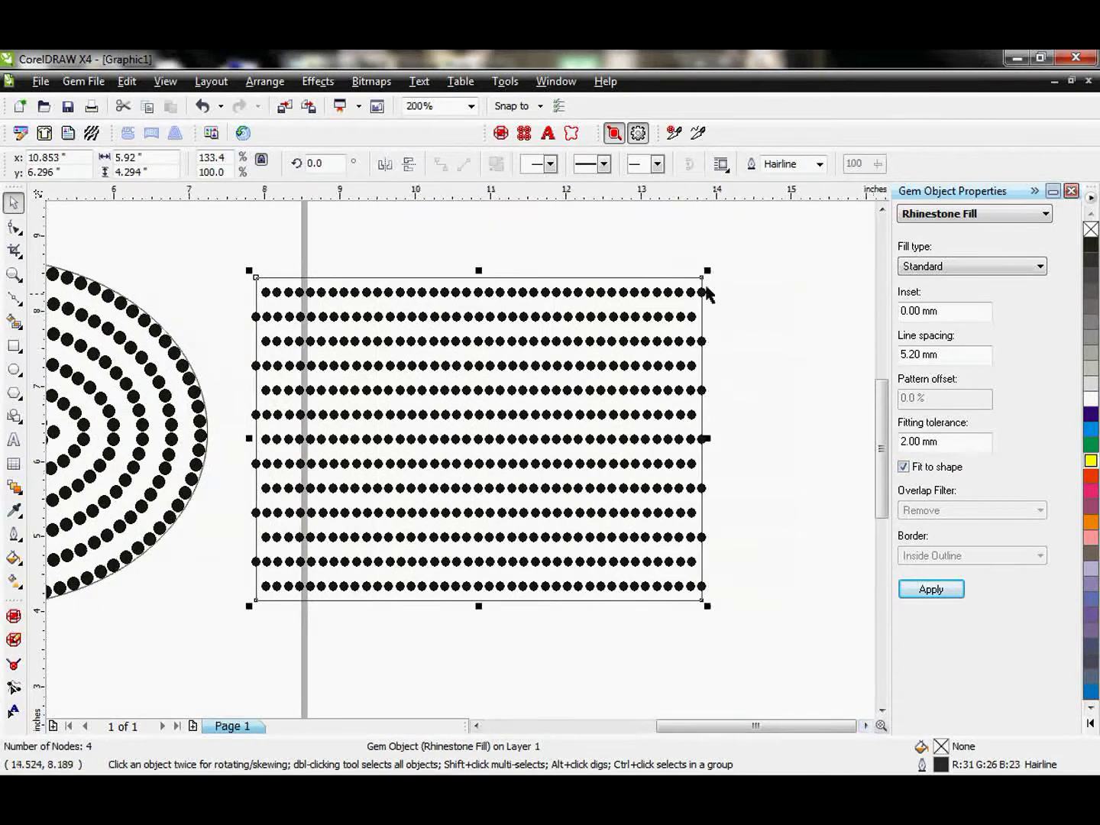
click(905, 467)
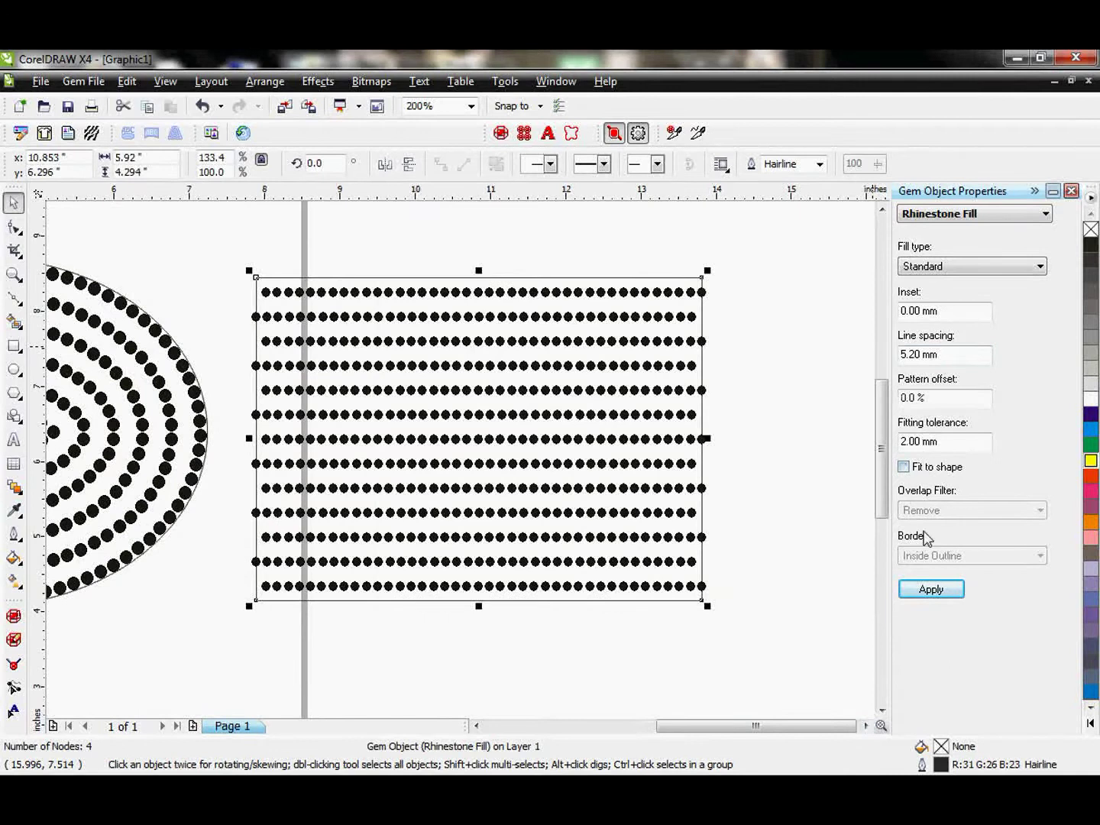
click(931, 589)
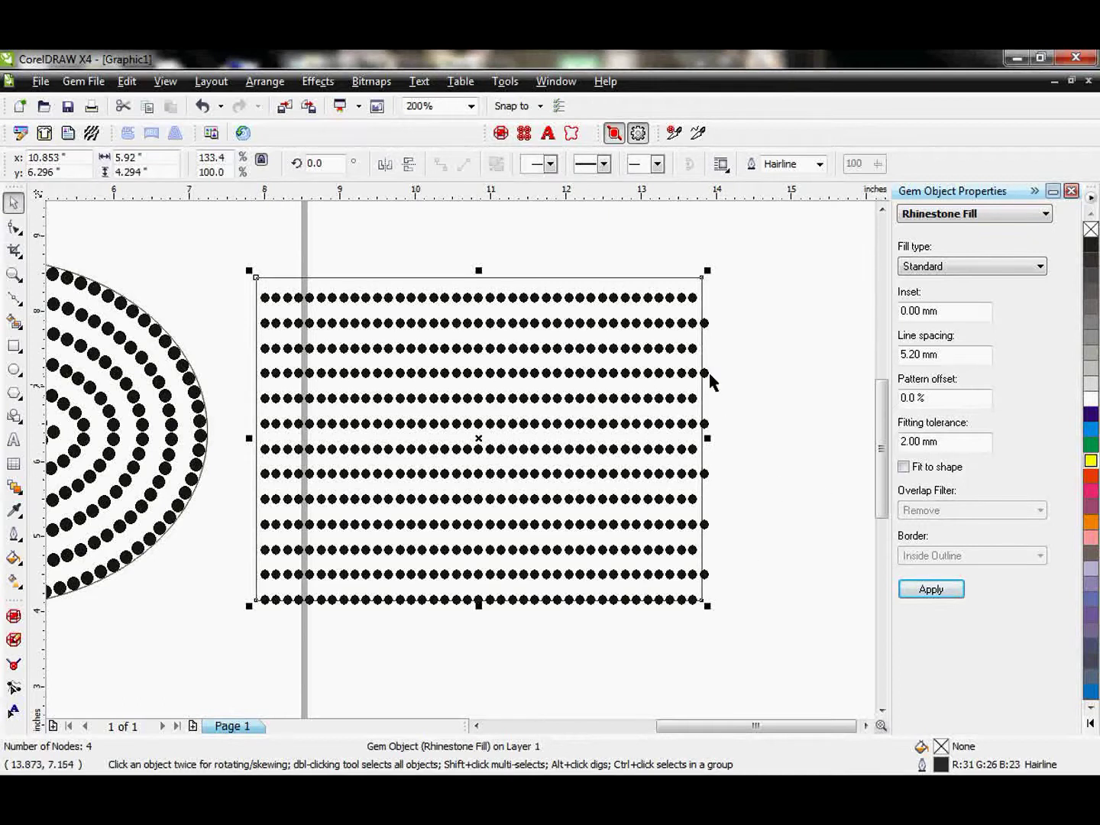
- Turn Fit to shape back on for the rectangle's fill and set its fitting tolerance to 0.00 mm, applying each change
click(905, 466)
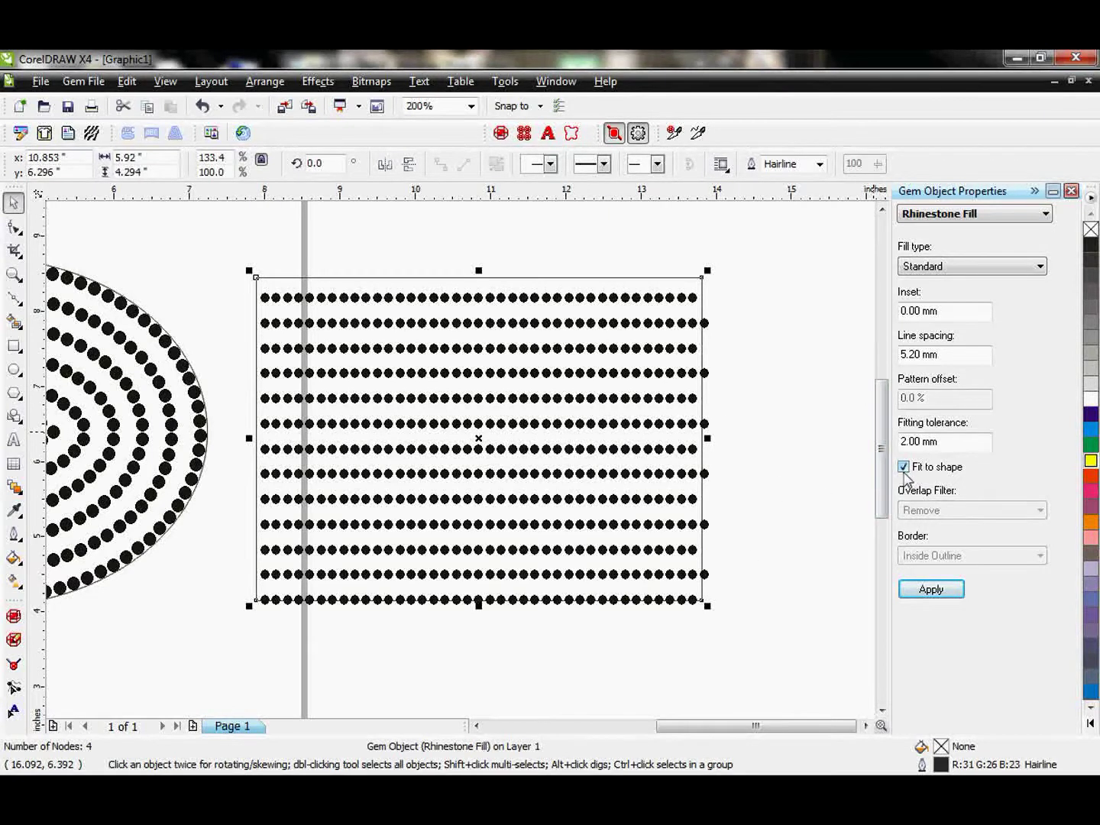
click(946, 590)
click(904, 441)
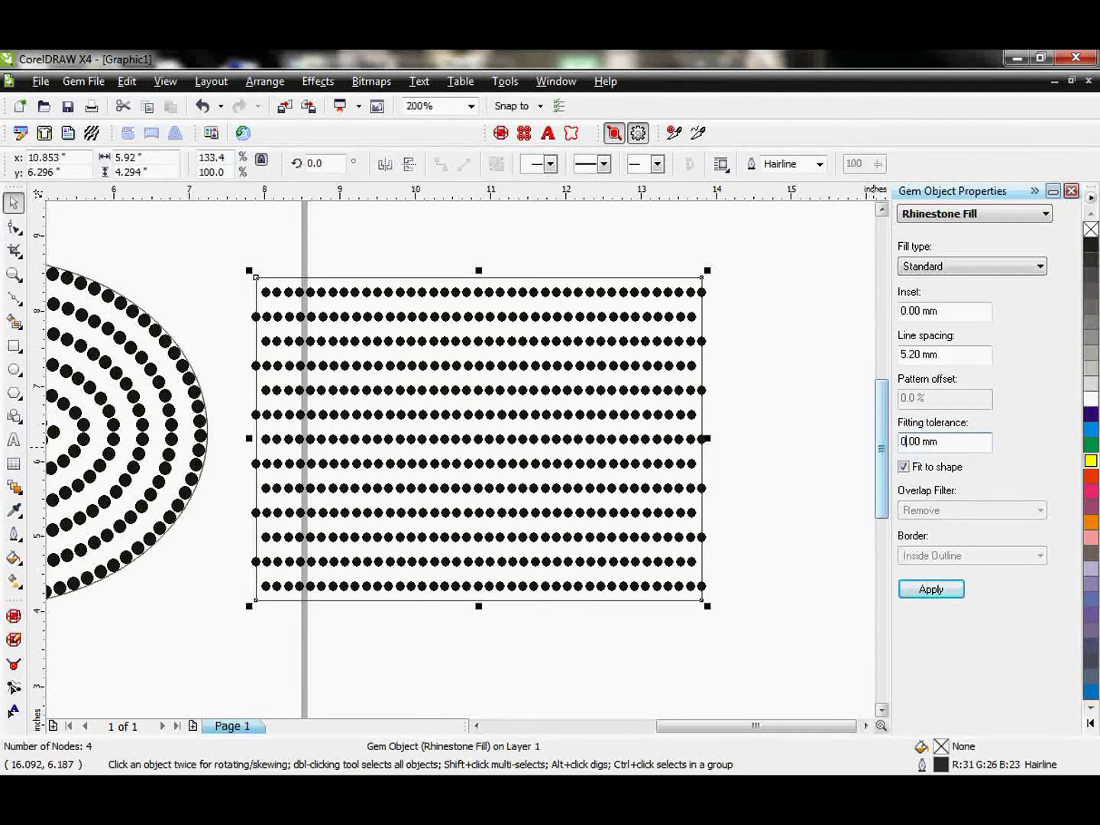
click(932, 589)
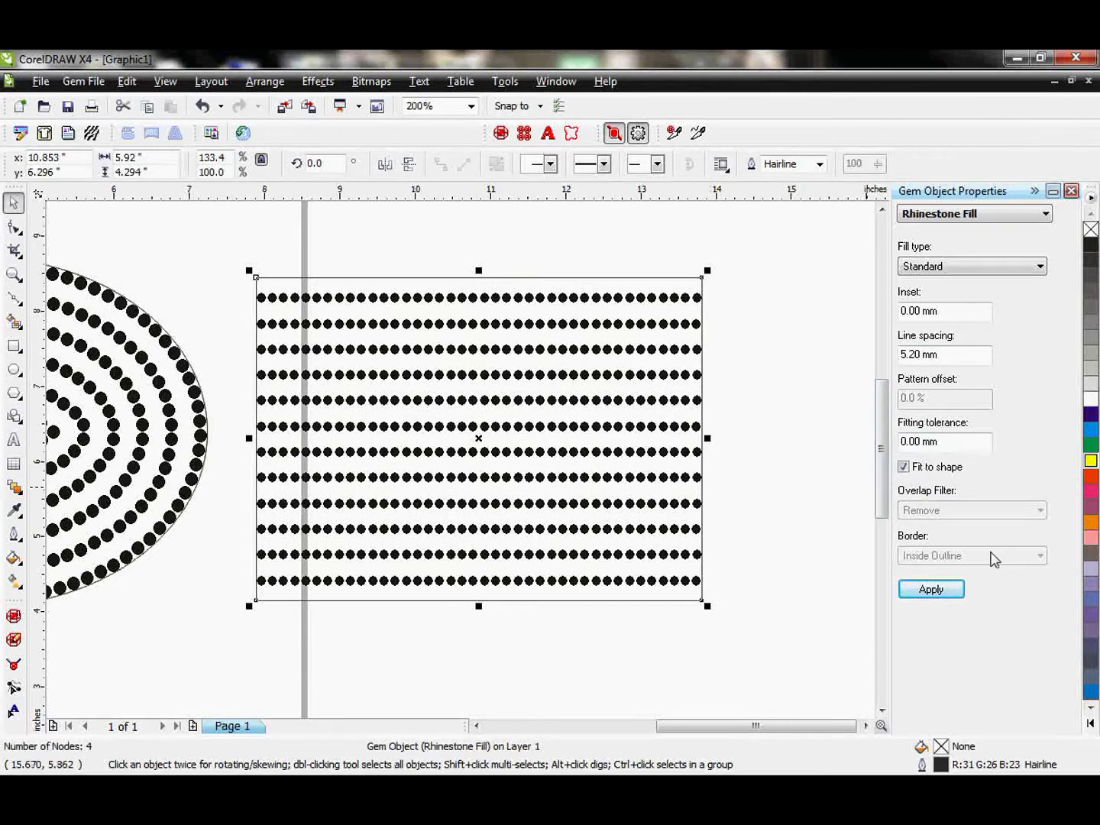
- Apply the Merge overlap filter to the ellipse's Cascade fill, then switch the filter back to Remove
click(477, 725)
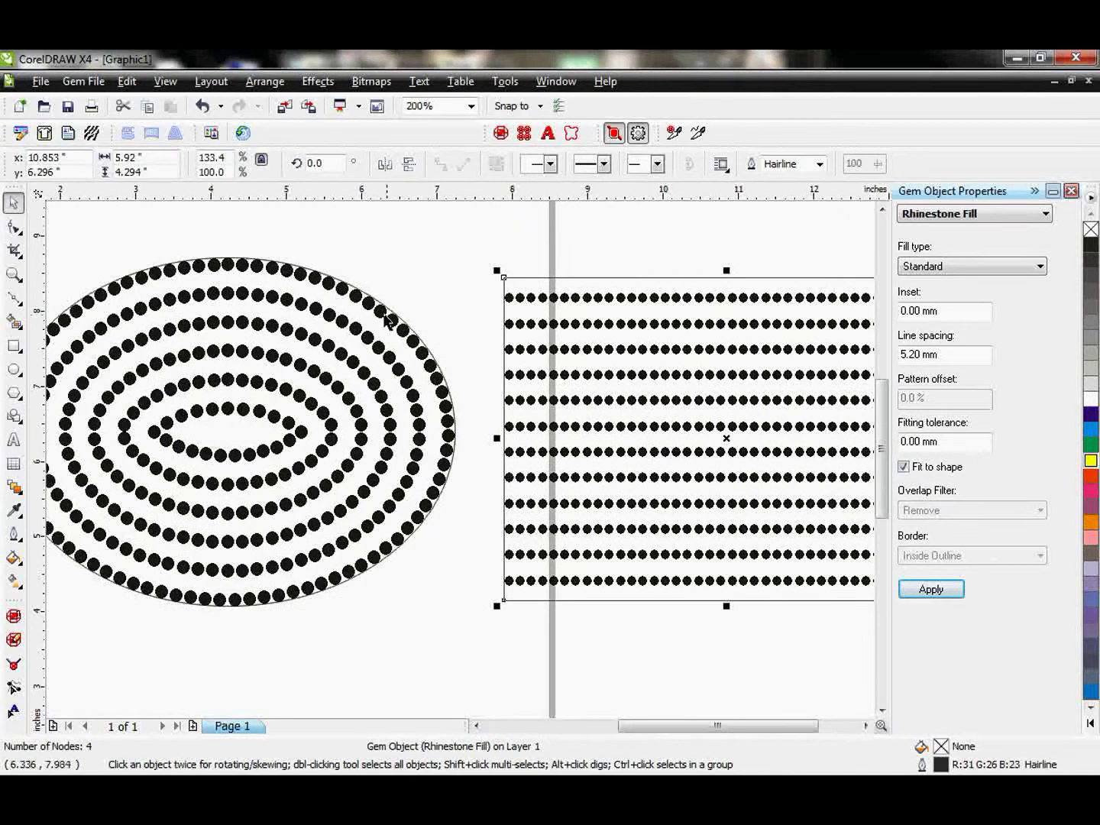
click(388, 317)
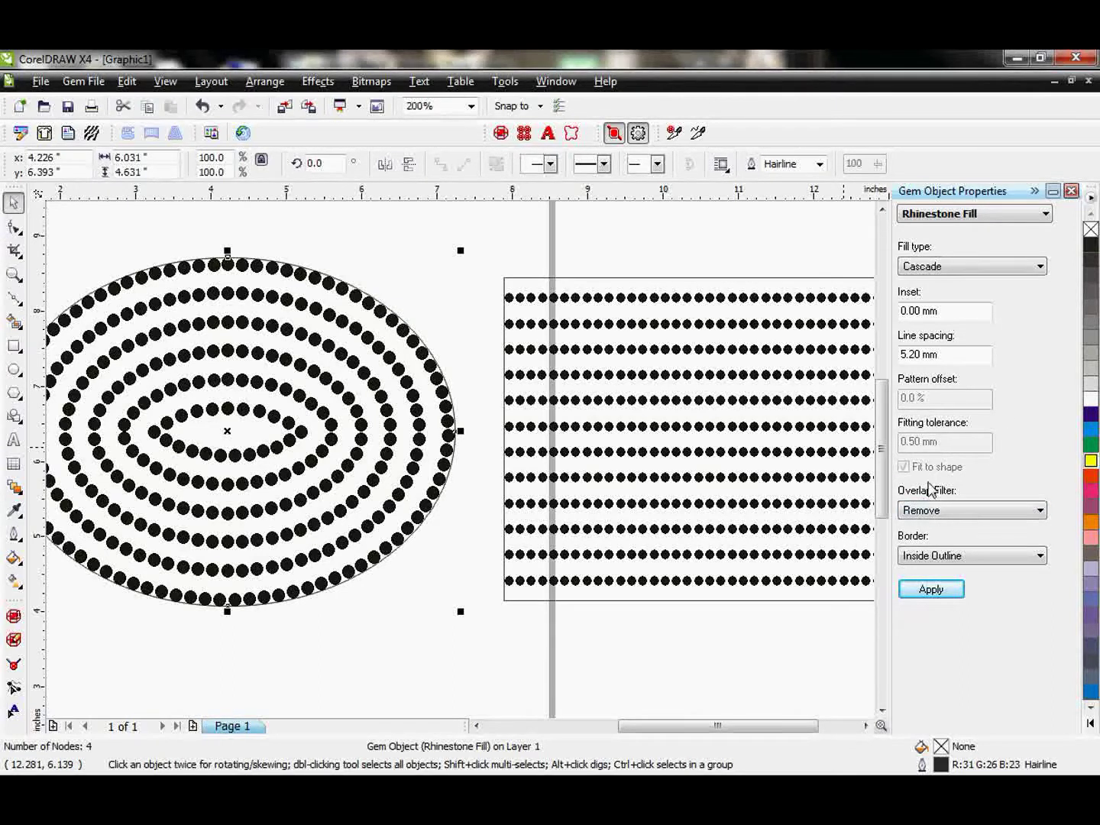
click(1043, 510)
click(994, 540)
click(932, 589)
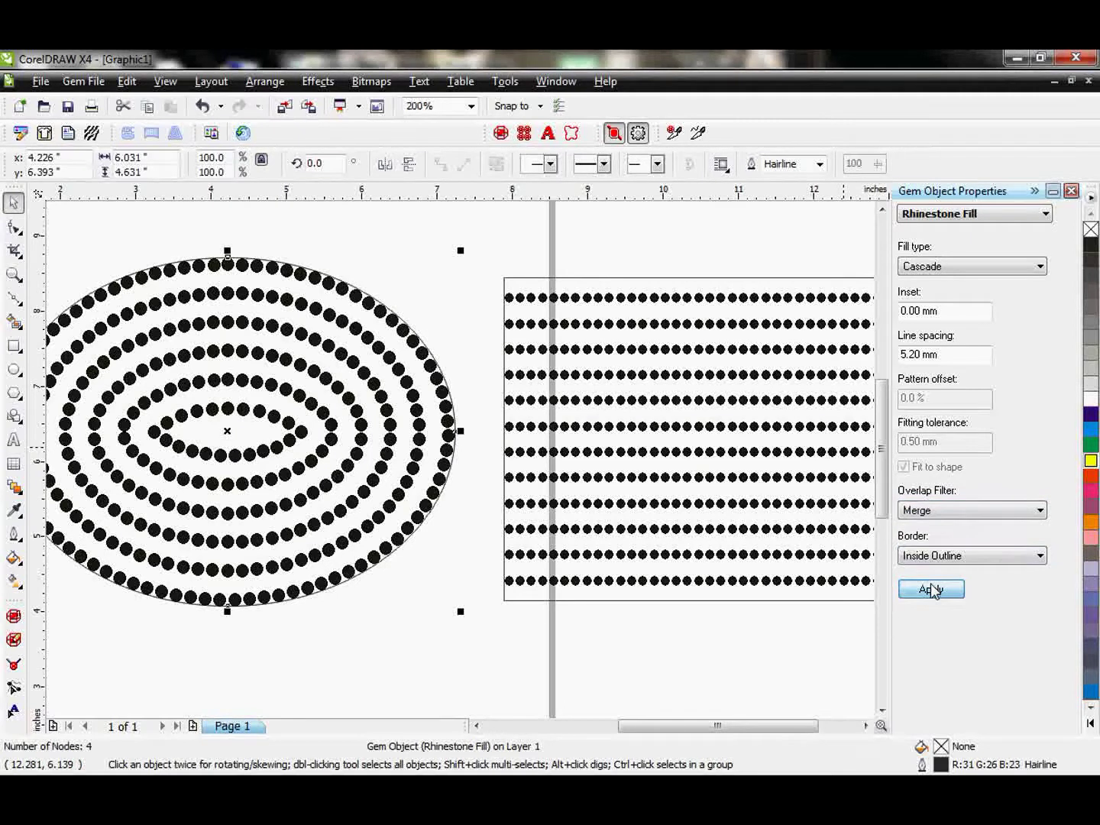
click(960, 512)
click(949, 526)
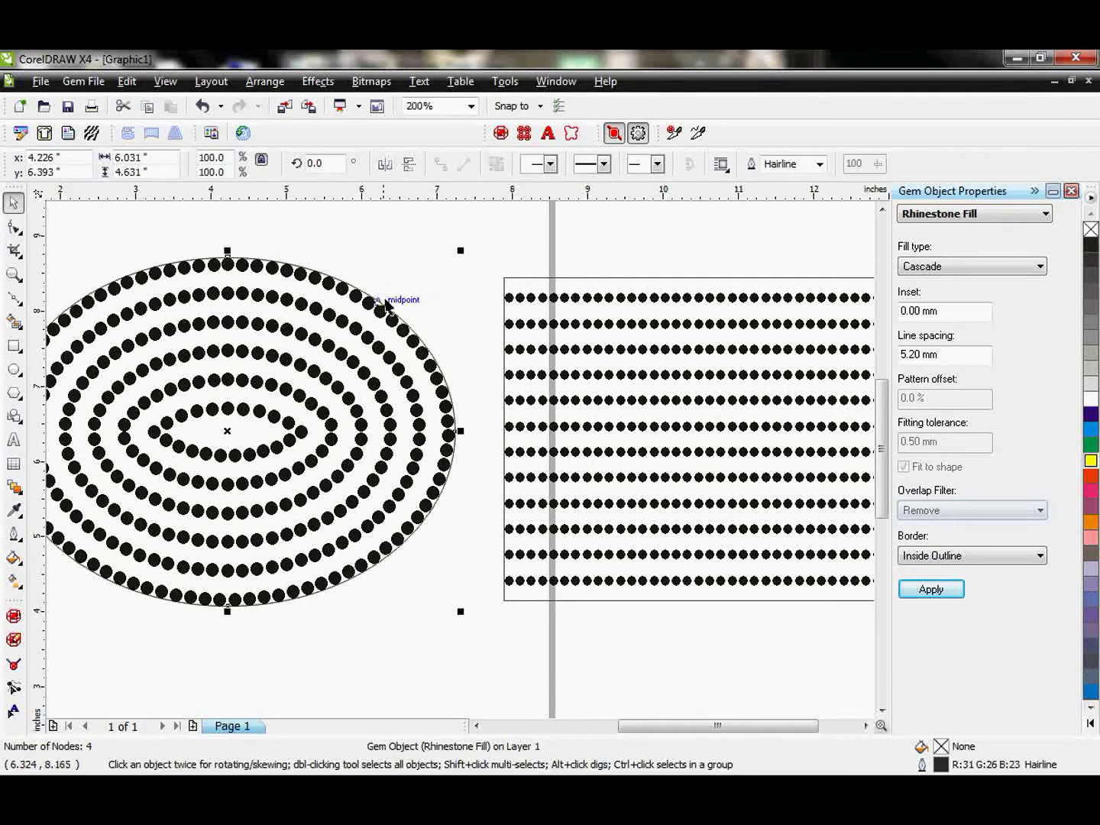
- Set the border of the ellipse's Cascade rhinestone fill to On Outline and apply it
click(974, 556)
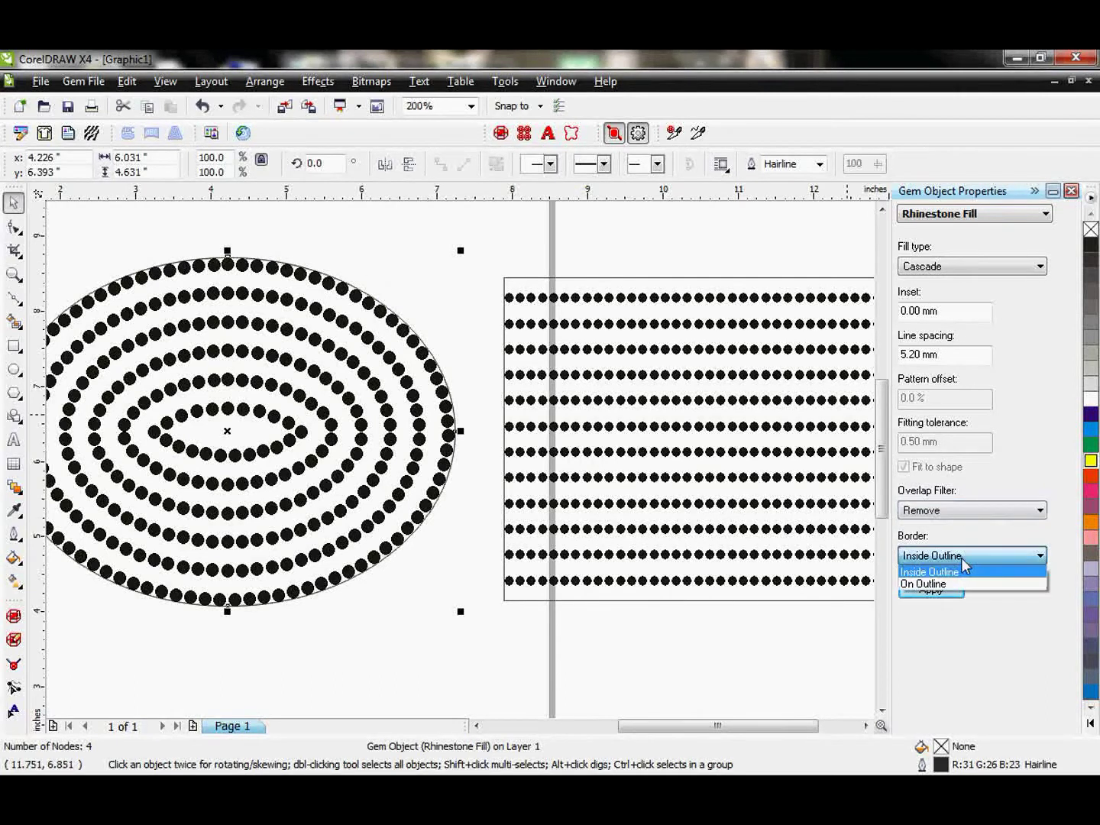
click(934, 583)
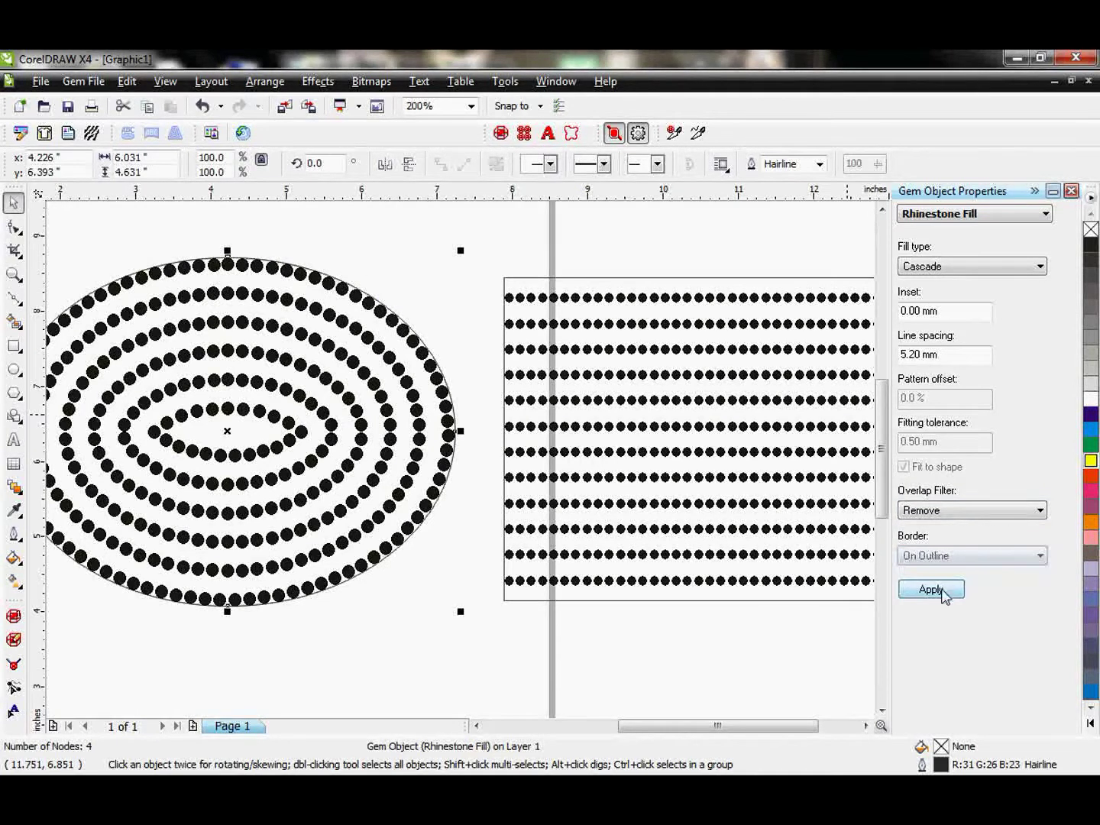
click(945, 595)
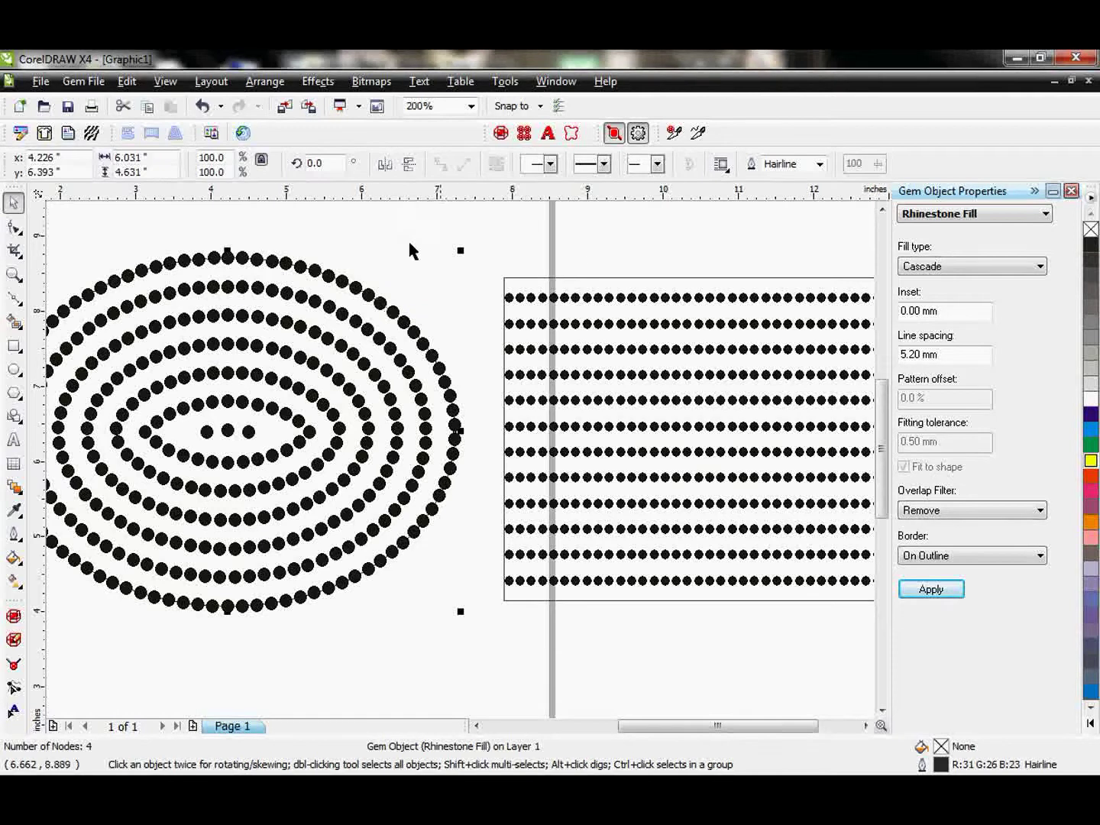
- Set the rectangle's rhinestone fill type to Cascade and apply it
click(577, 237)
scroll(497, 344, down, 2)
scroll(460, 481, up, 2)
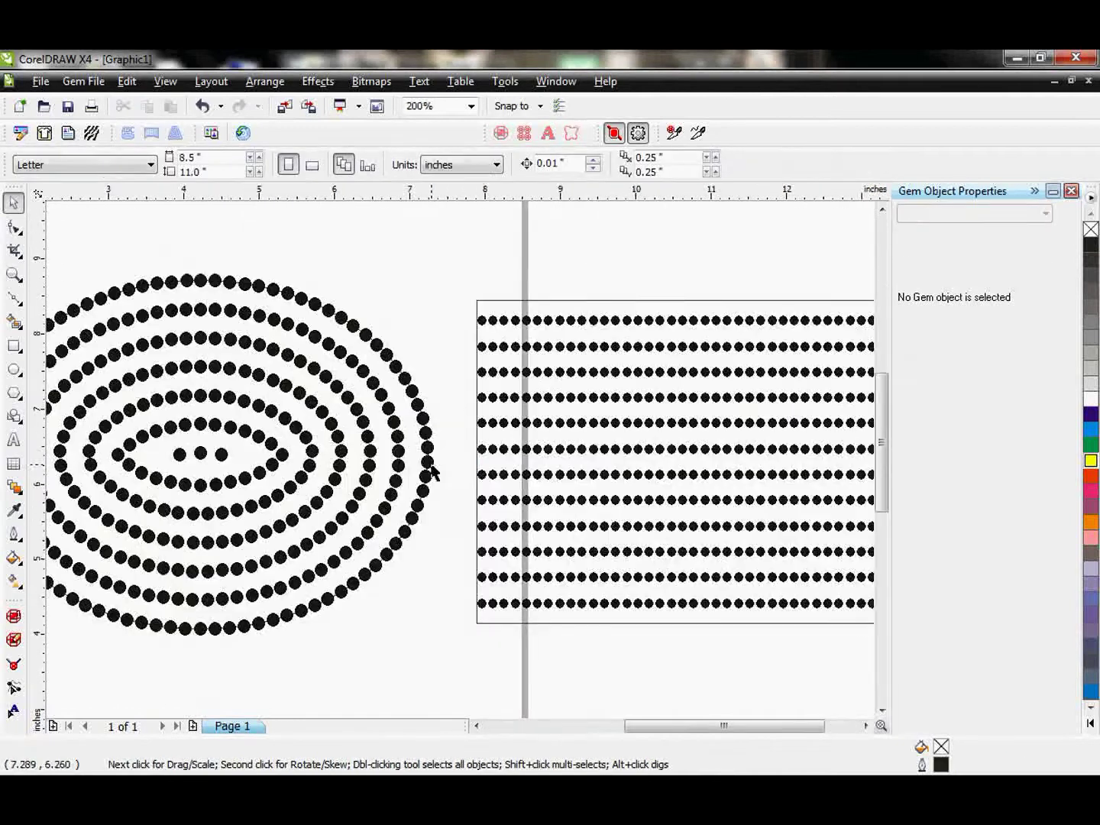
scroll(444, 499, down, 2)
click(603, 368)
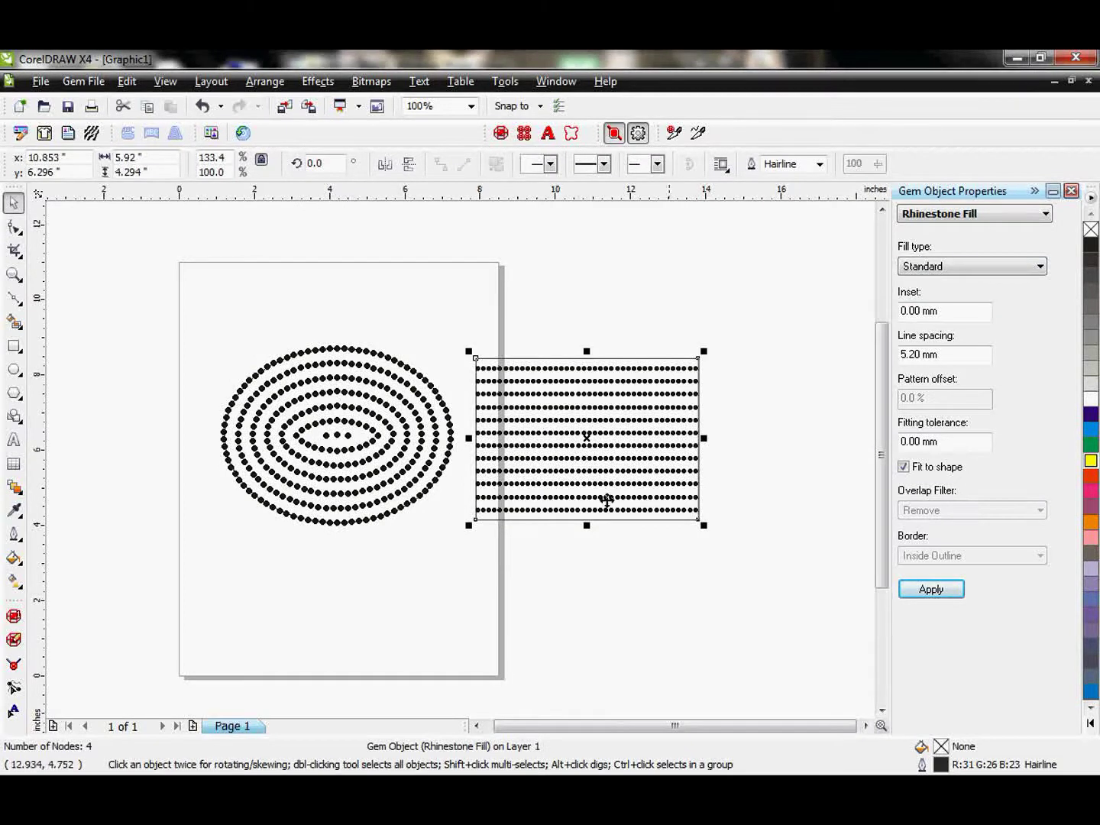
click(1041, 267)
click(953, 297)
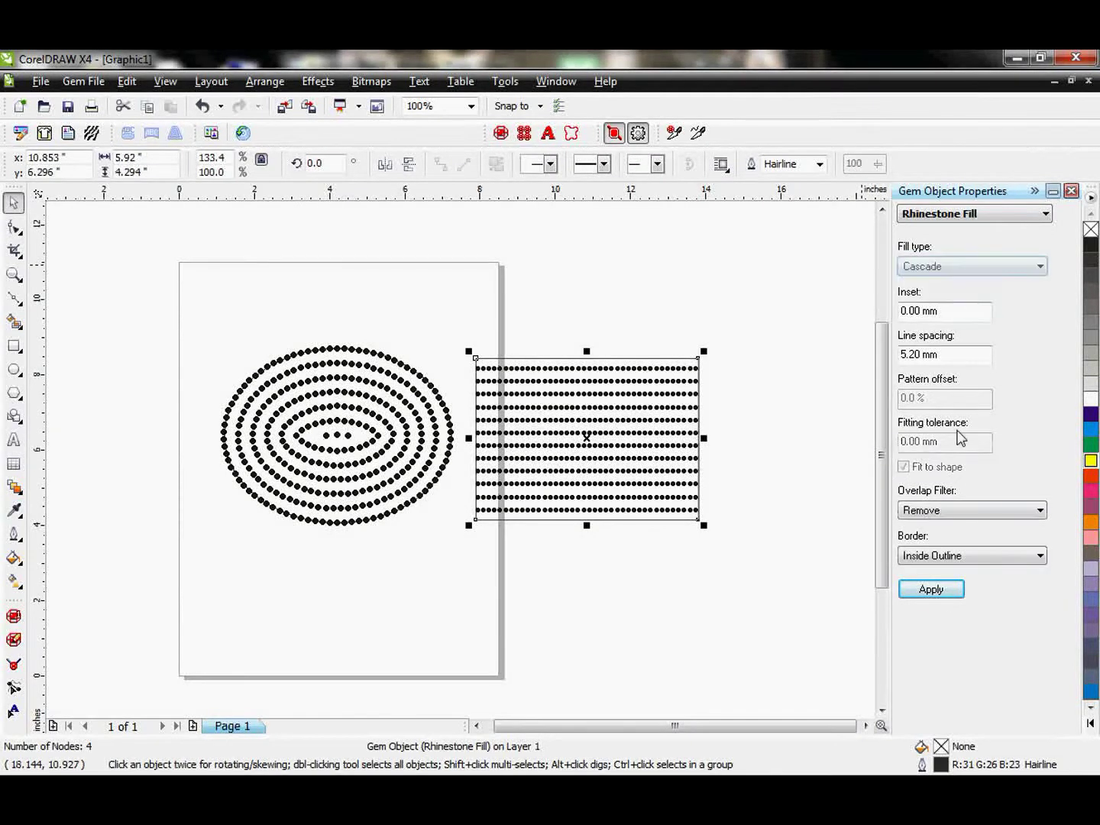
click(932, 589)
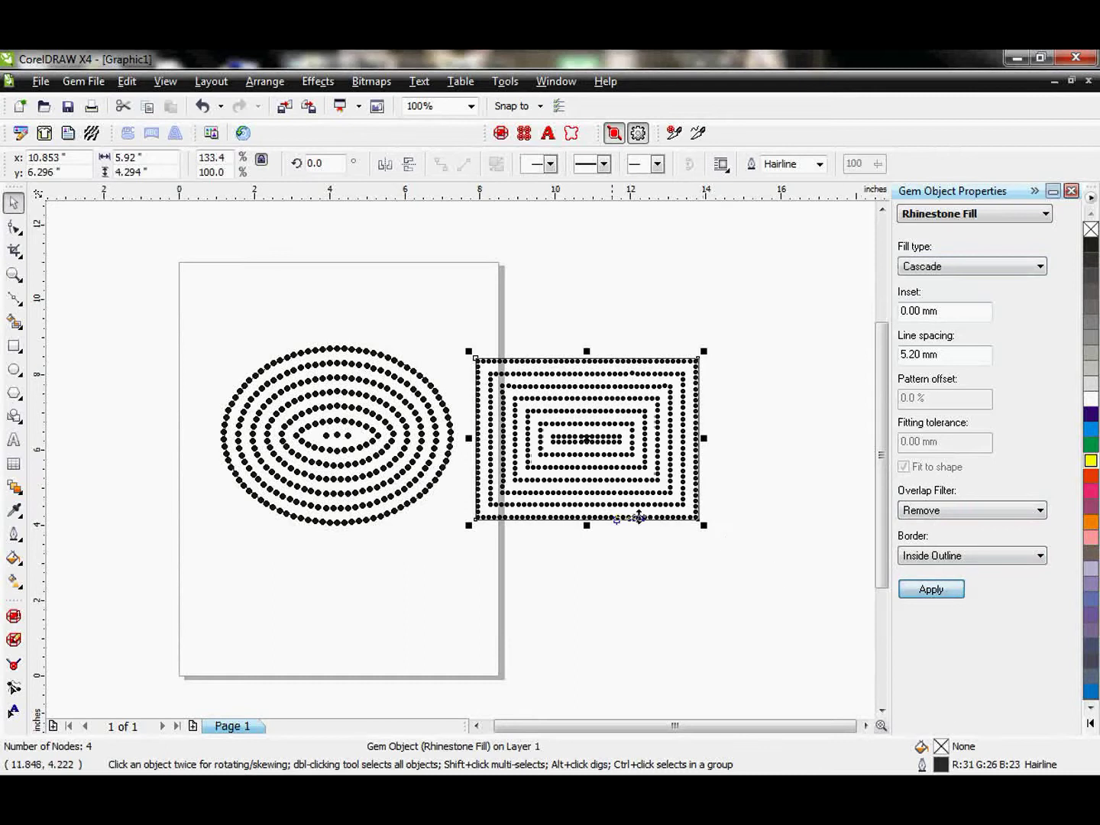
- Move the rectangle horizontally away from the ellipse so its centre is at about x 12.19 inches
click(780, 451)
scroll(652, 472, up, 2)
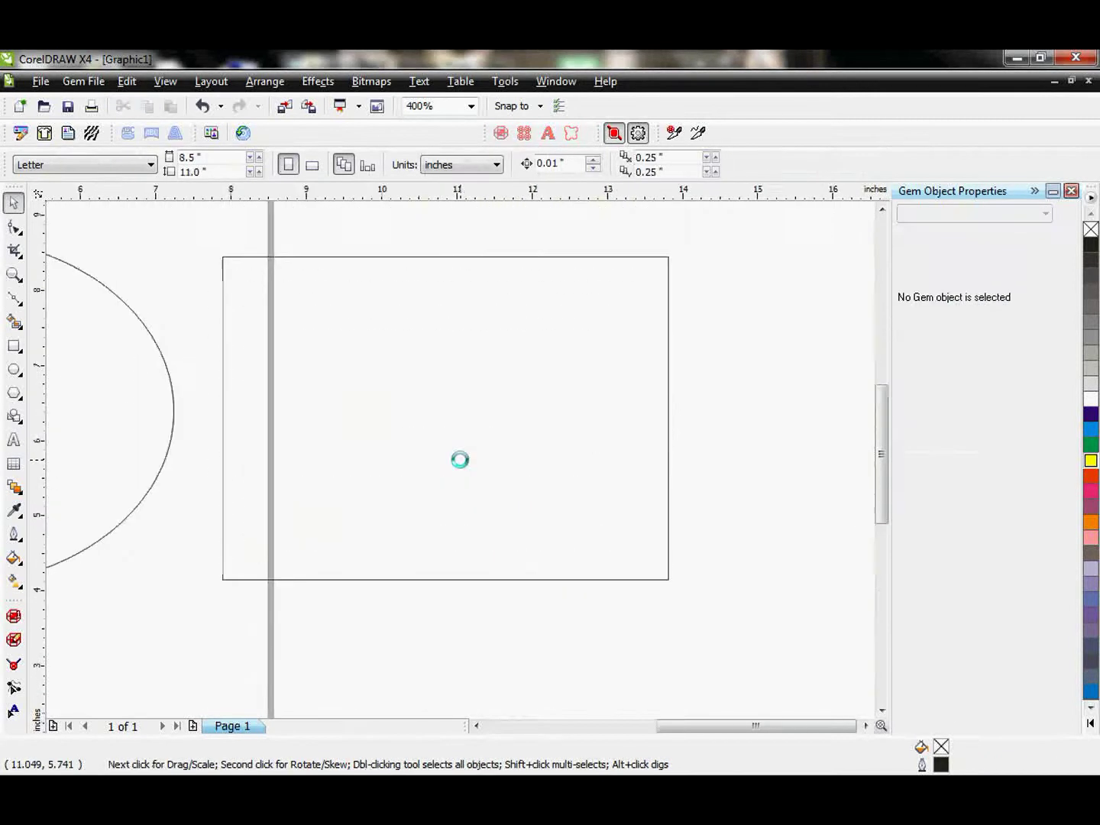
scroll(459, 459, down, 1)
drag(441, 261, 540, 261)
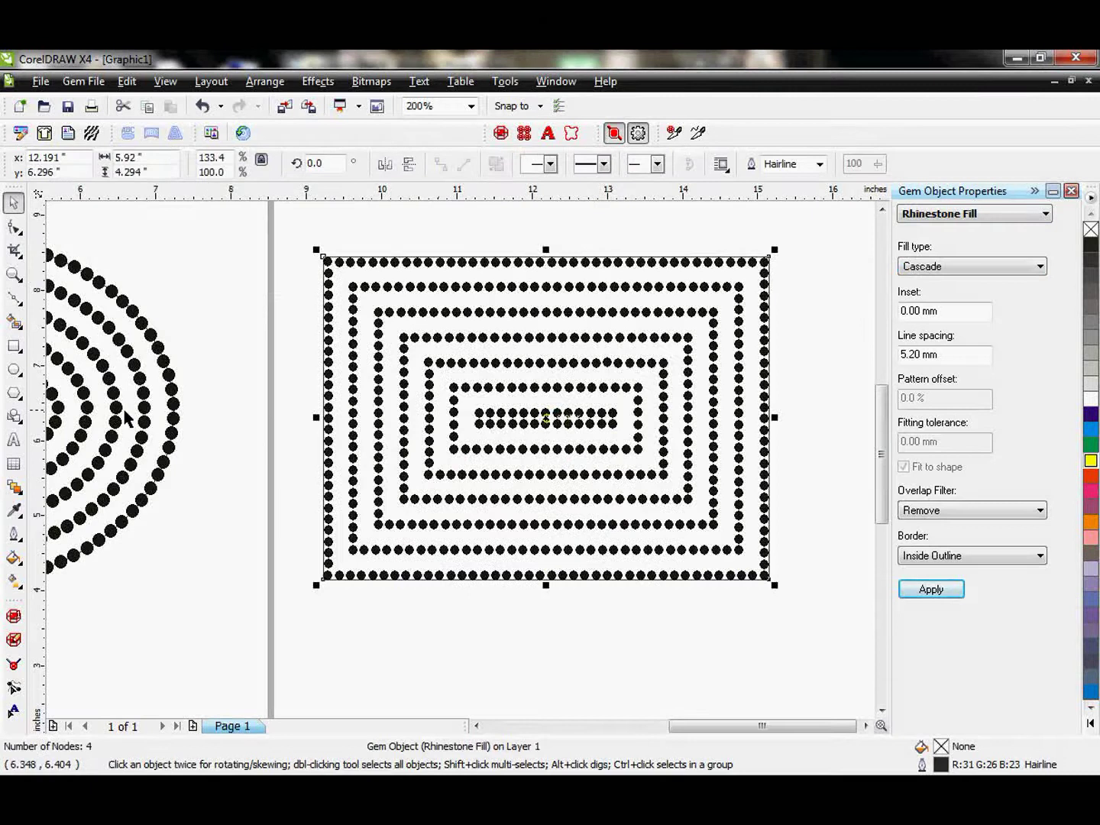
- Add a node on the rectangle's lower edge and move it up to about x 11, y 6.1 inches, forming a notch
click(13, 227)
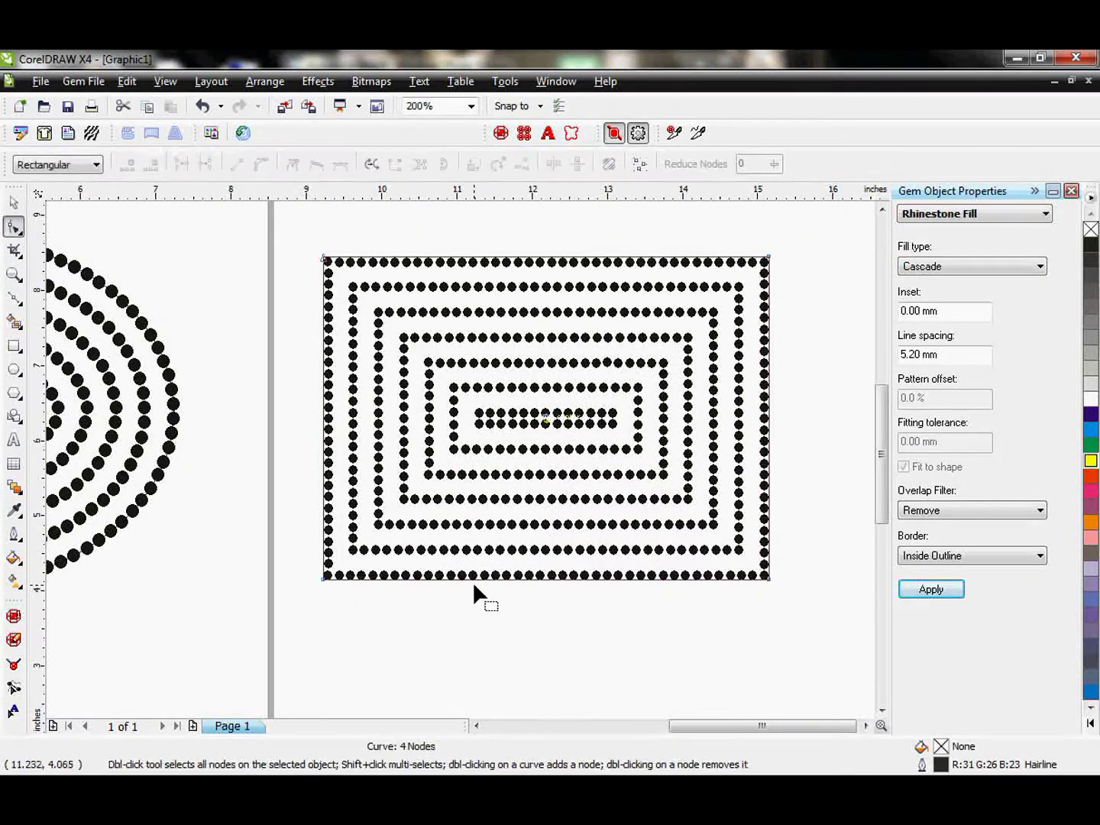
double_click(475, 576)
drag(476, 574, 457, 430)
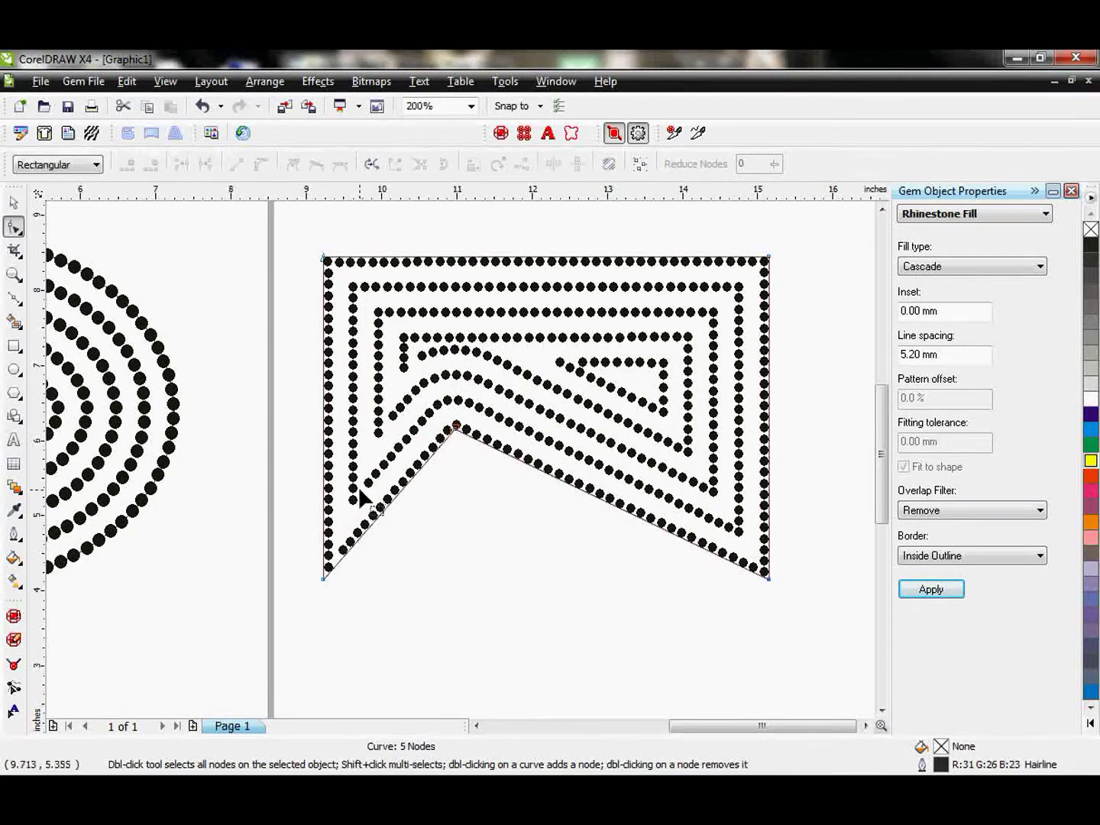
- Set the overlap filter of the notched rectangle's Cascade fill to Merge and apply it
click(15, 275)
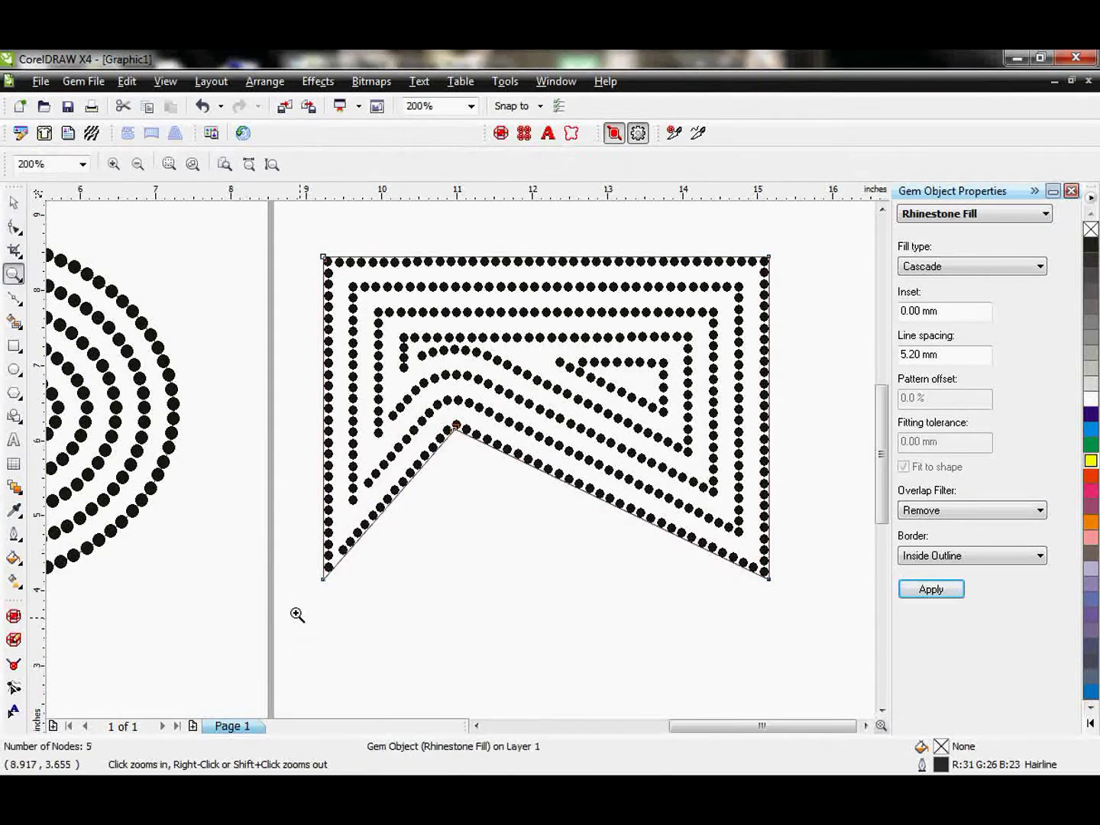
drag(298, 617, 466, 365)
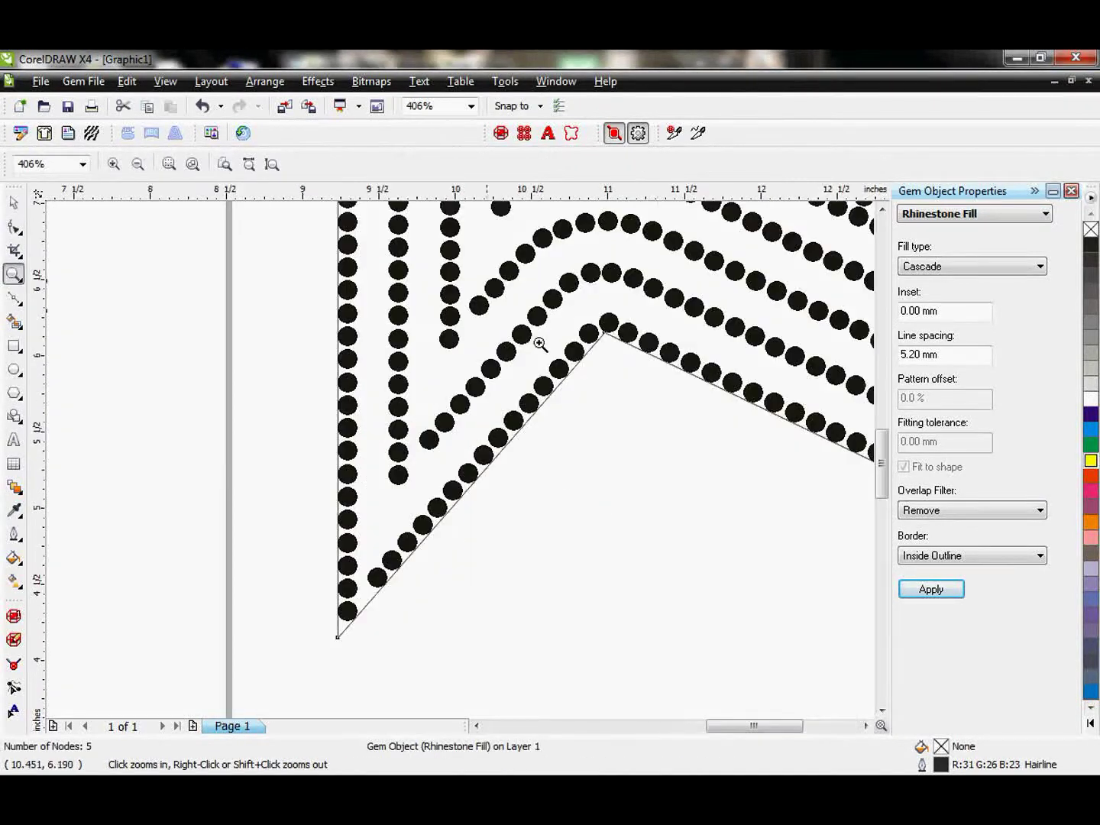
right_click(660, 718)
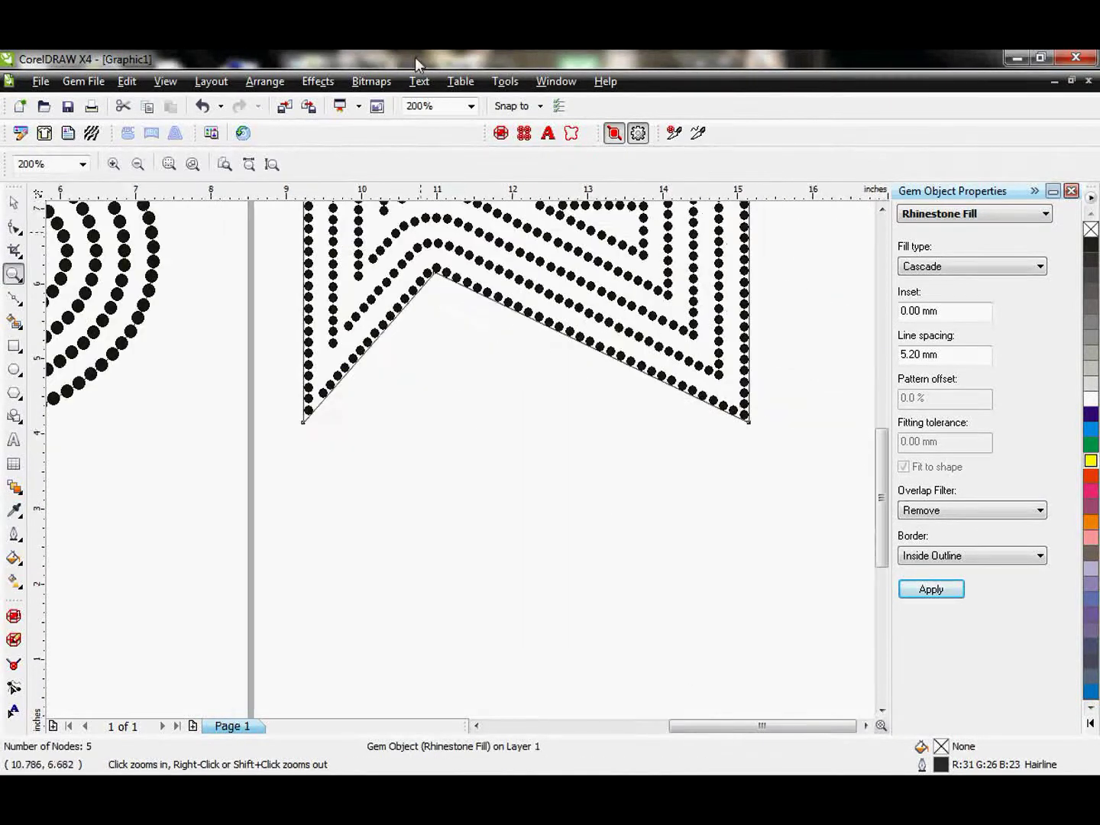
click(883, 209)
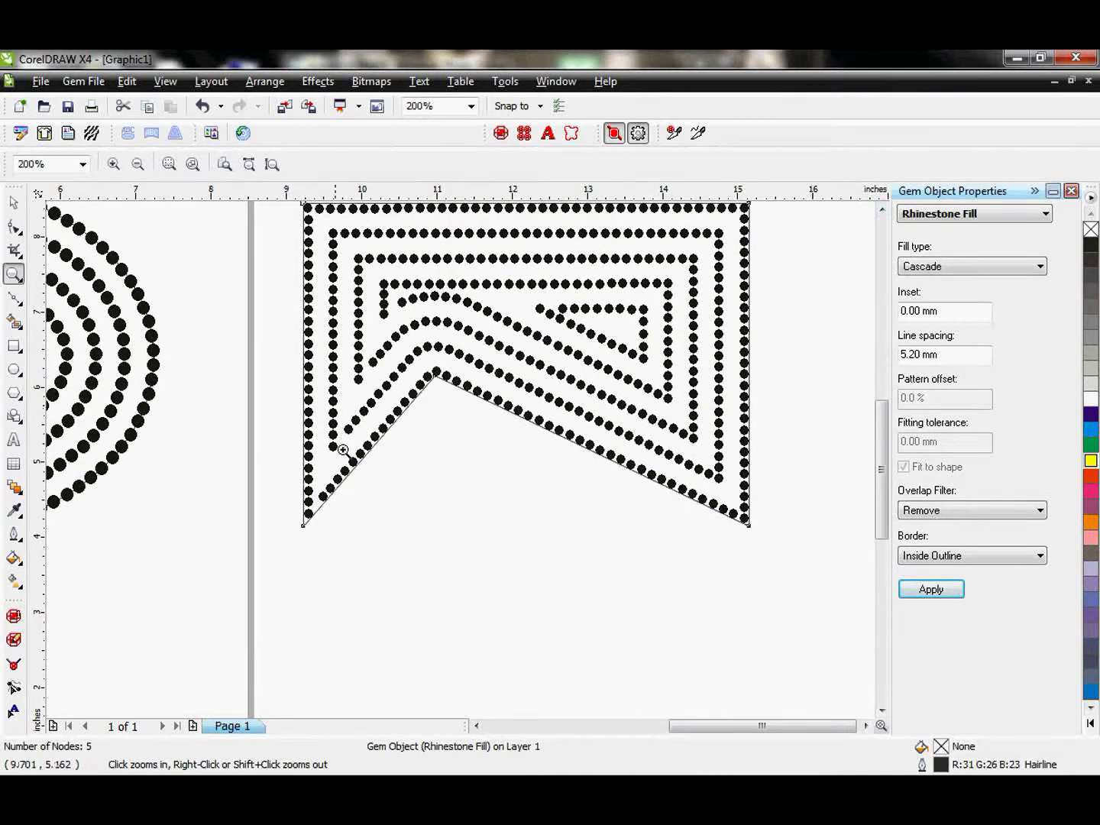
drag(276, 546, 449, 292)
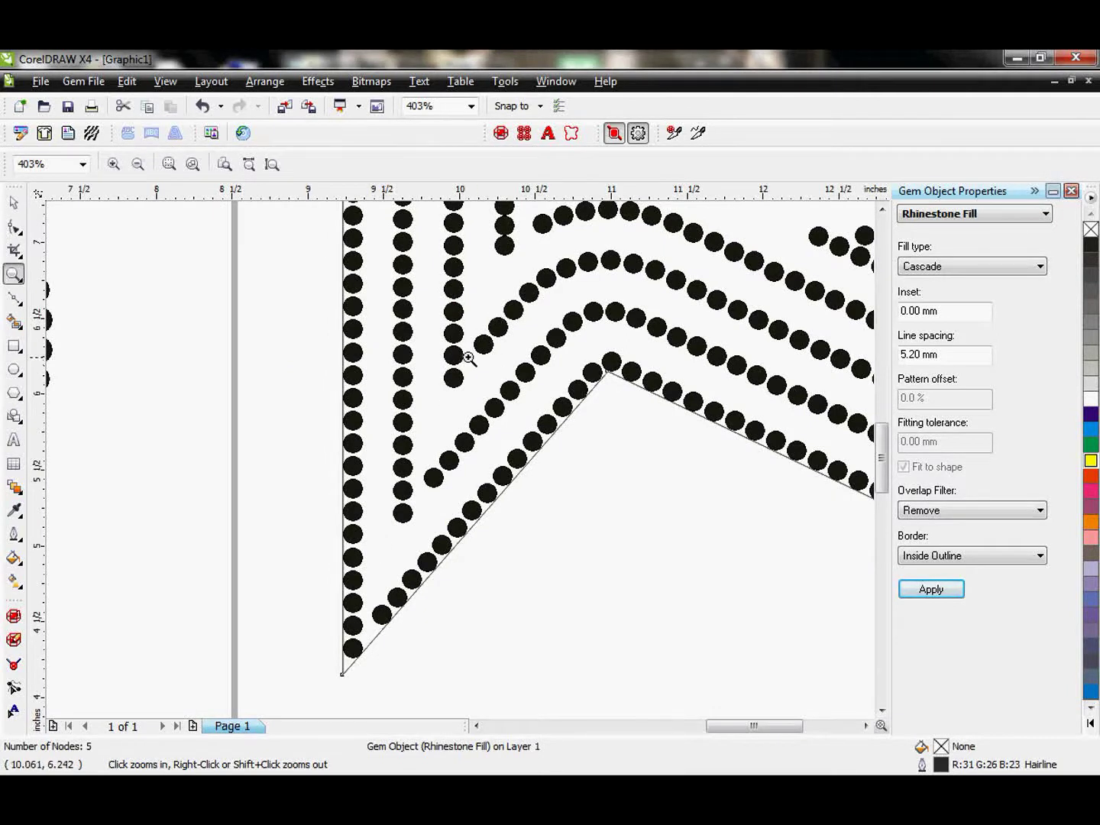
click(13, 203)
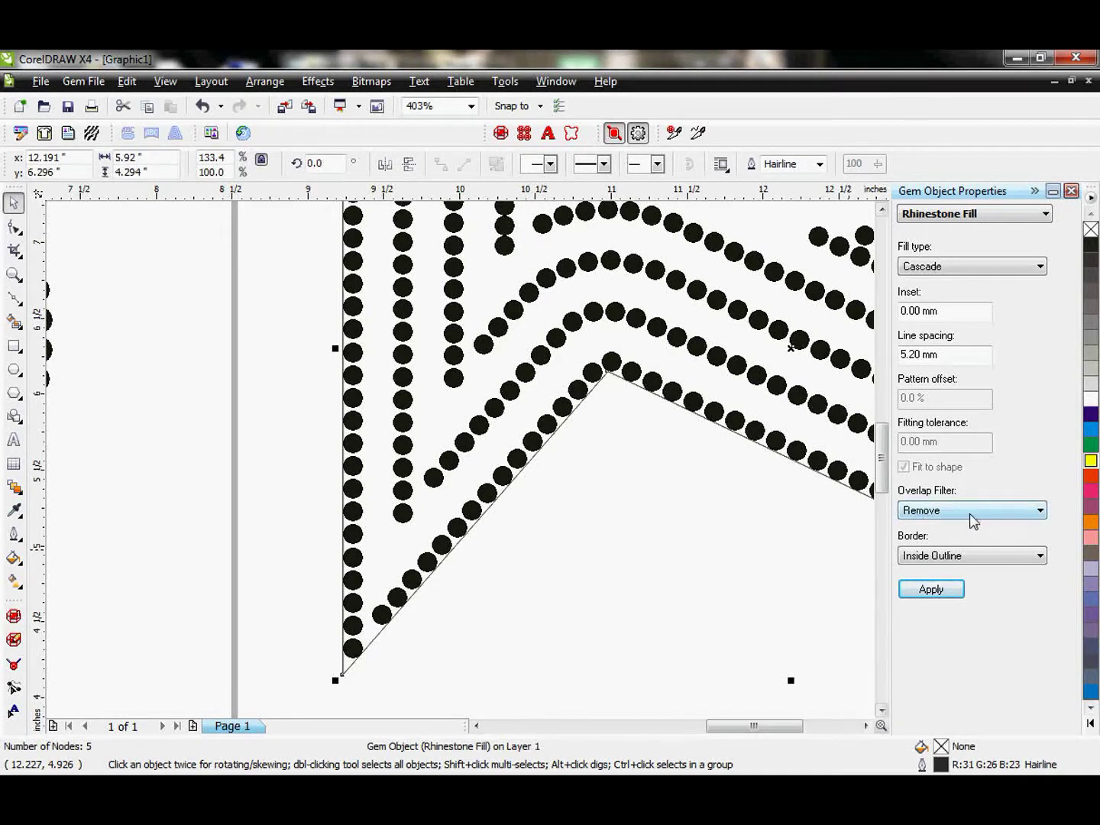
click(1040, 510)
click(955, 542)
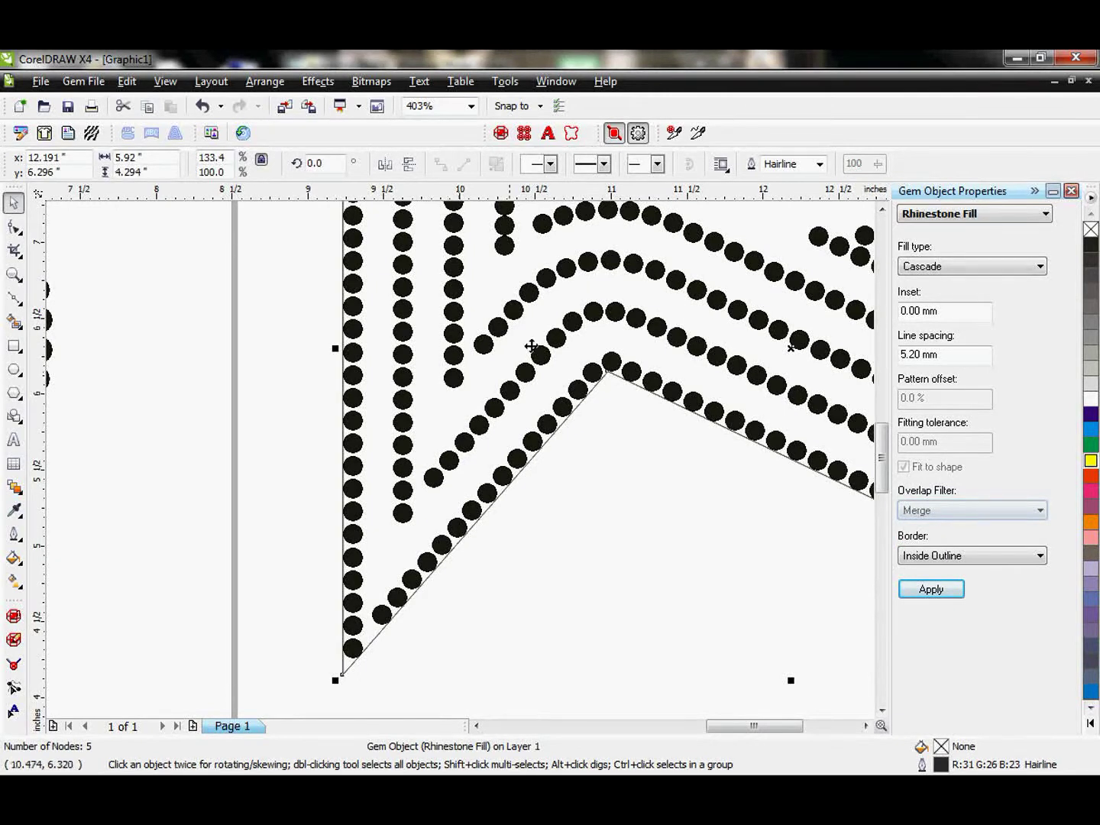
click(922, 593)
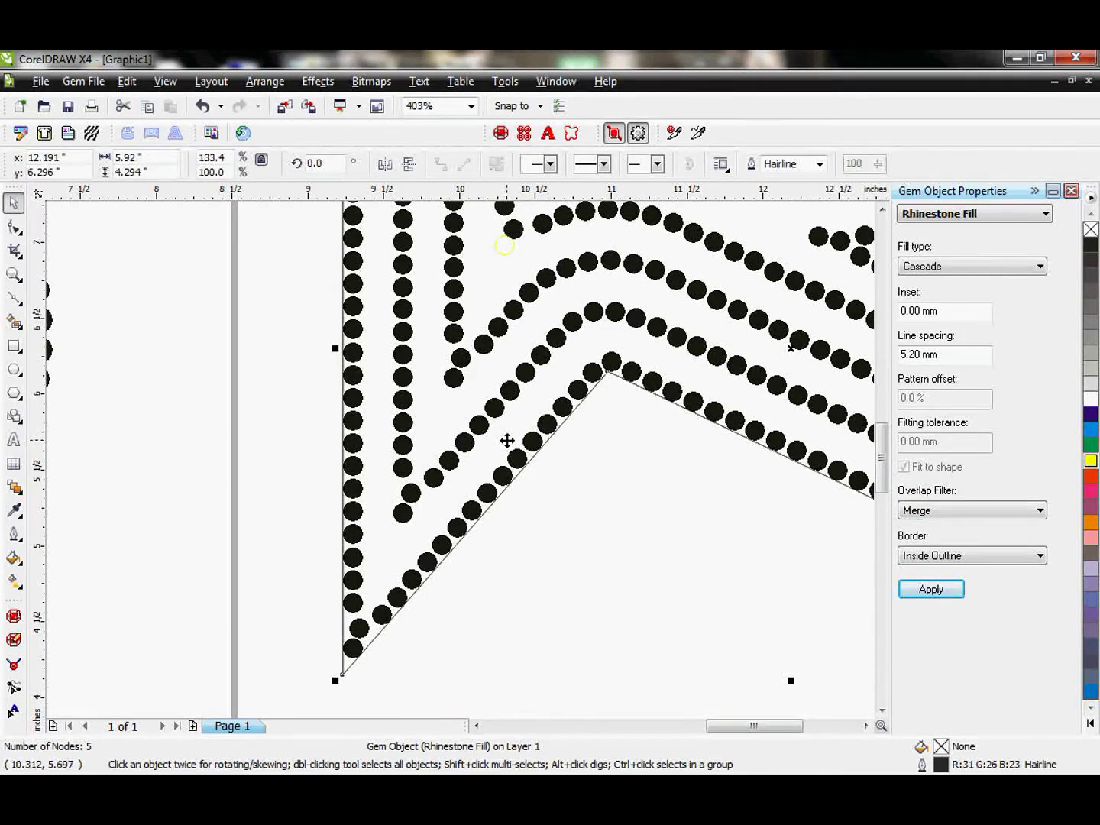
- Examine the merged Cascade rows of the notched rectangle close up and in full view beside the ellipse
click(634, 518)
key(F3)
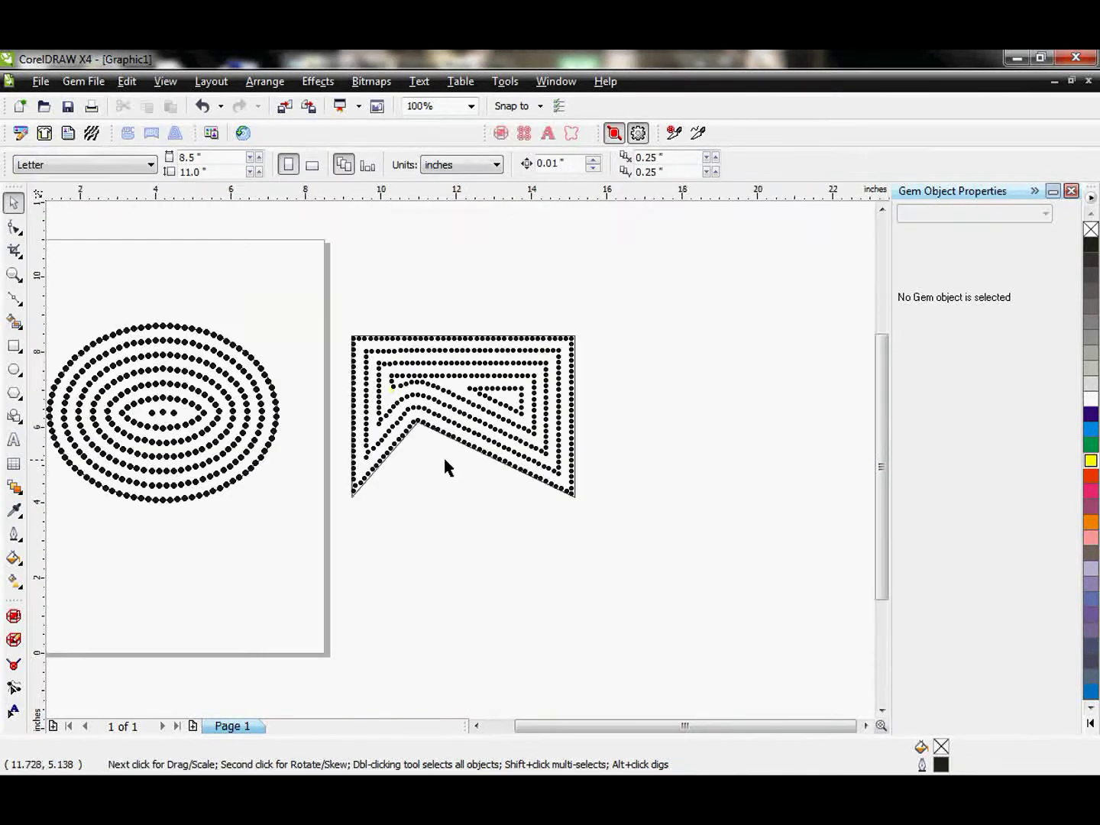
click(388, 338)
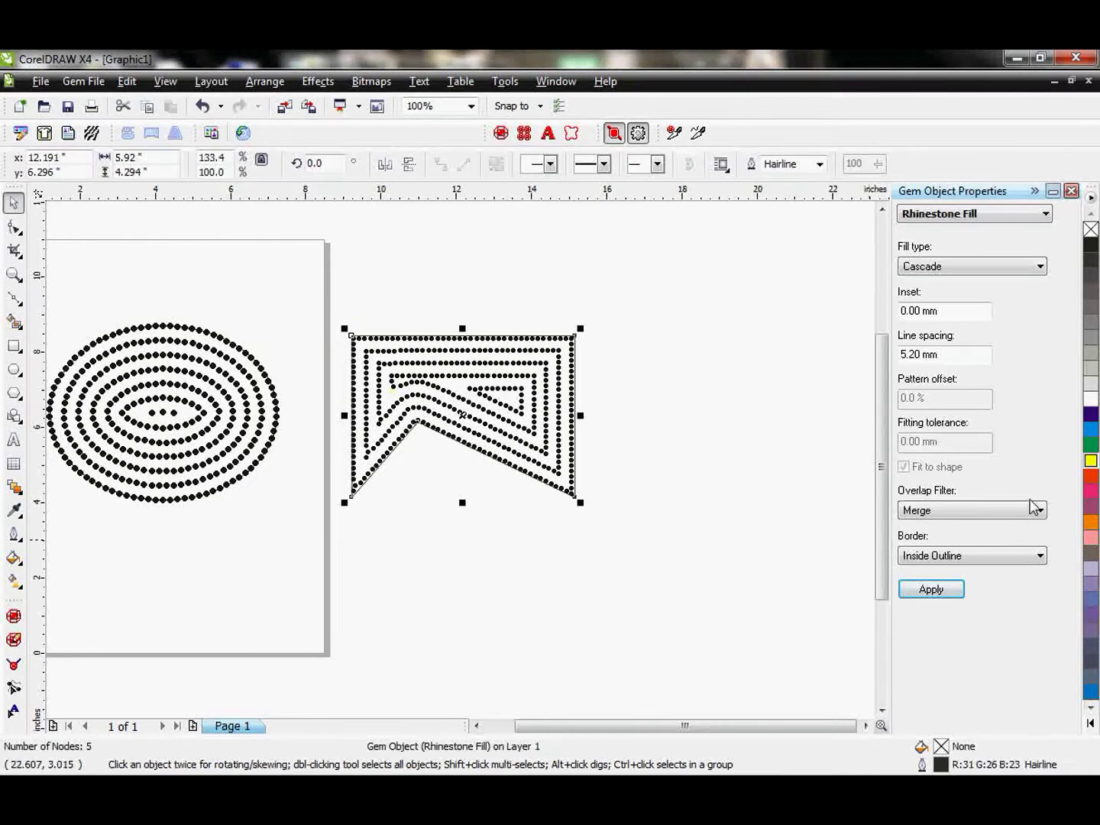
click(372, 480)
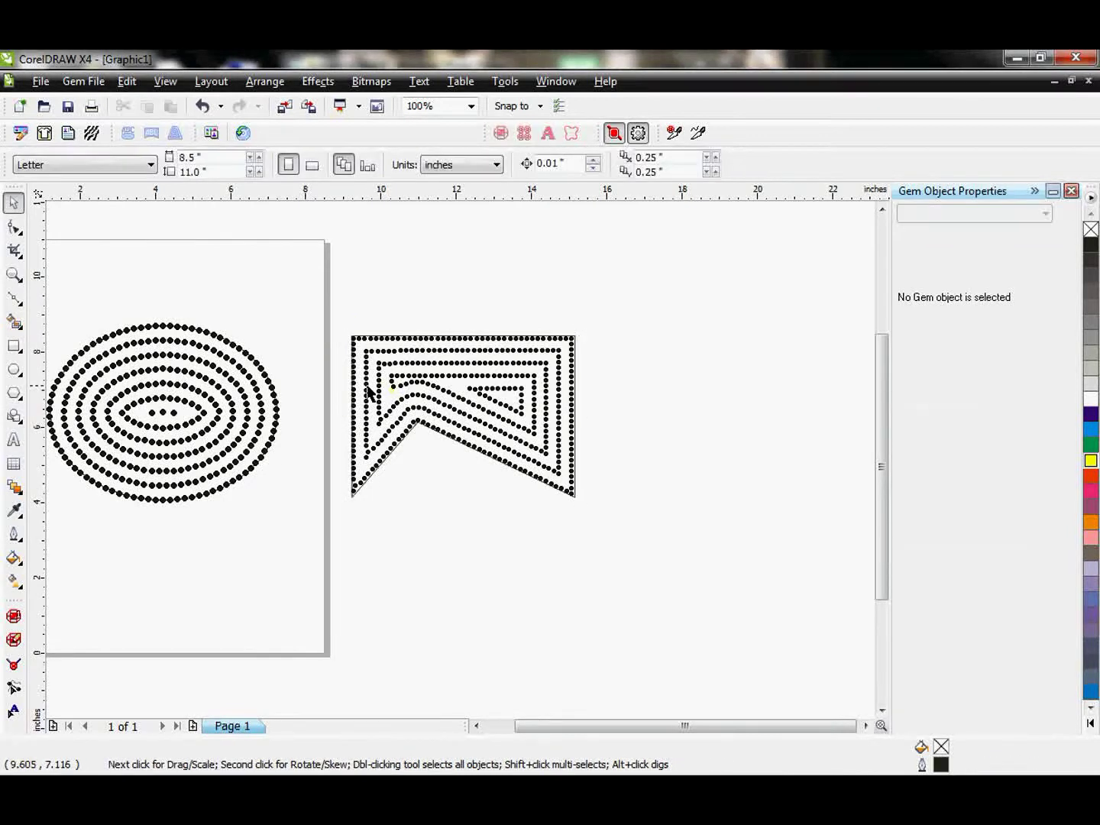
scroll(368, 386, up, 1)
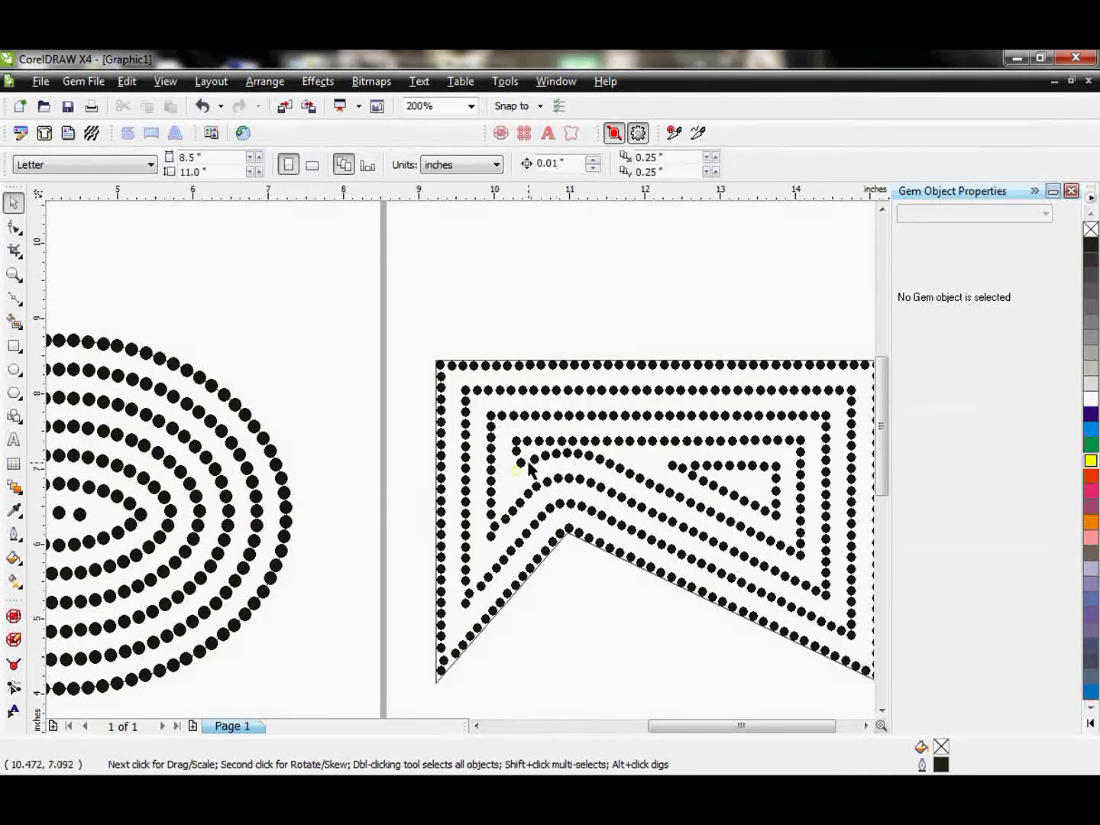
scroll(359, 425, down, 2)
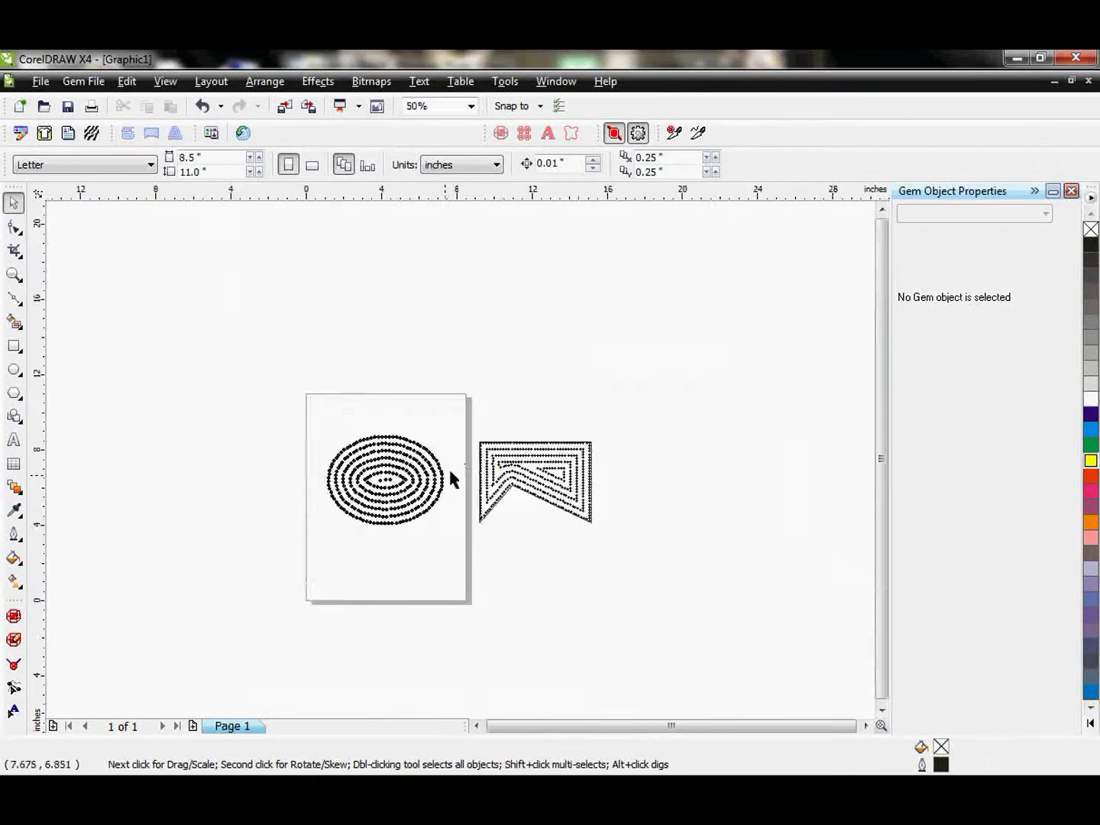
scroll(481, 464, up, 1)
click(594, 370)
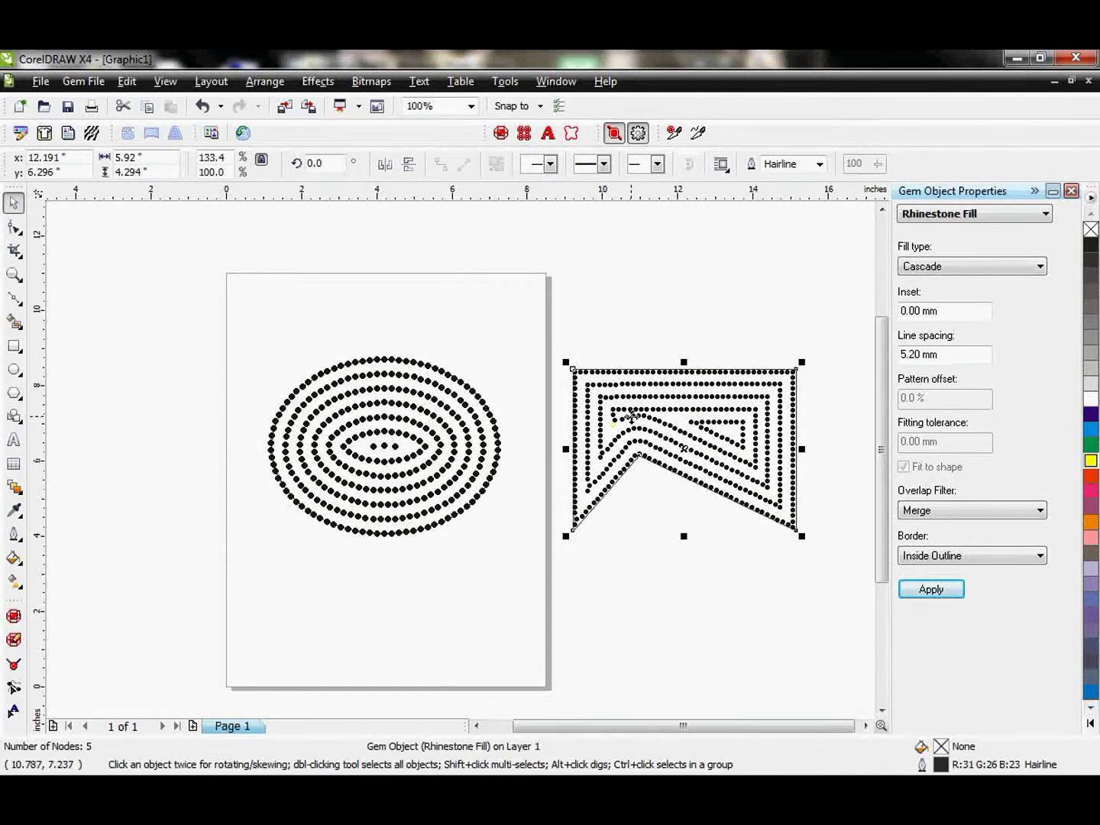
- Edit the fill's individual stones near the left end of the inner row, repositioning several and adding two extra stones just below it
click(13, 642)
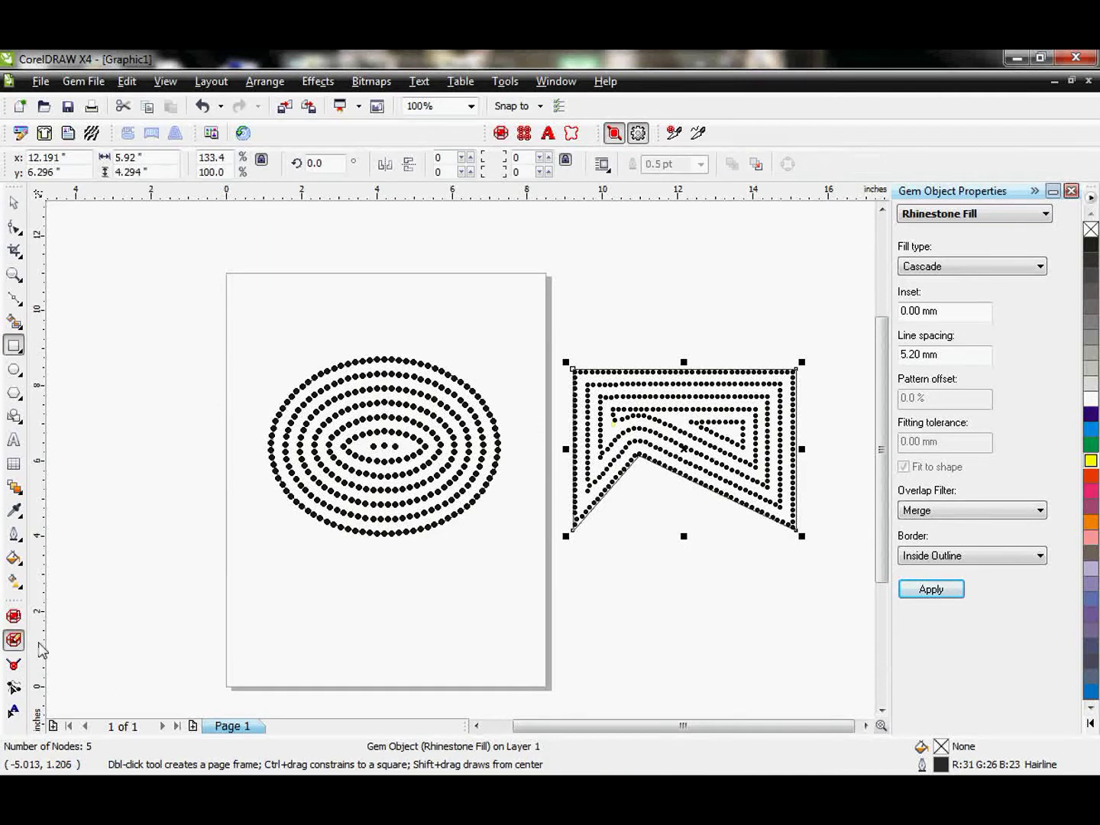
scroll(467, 455, up, 4)
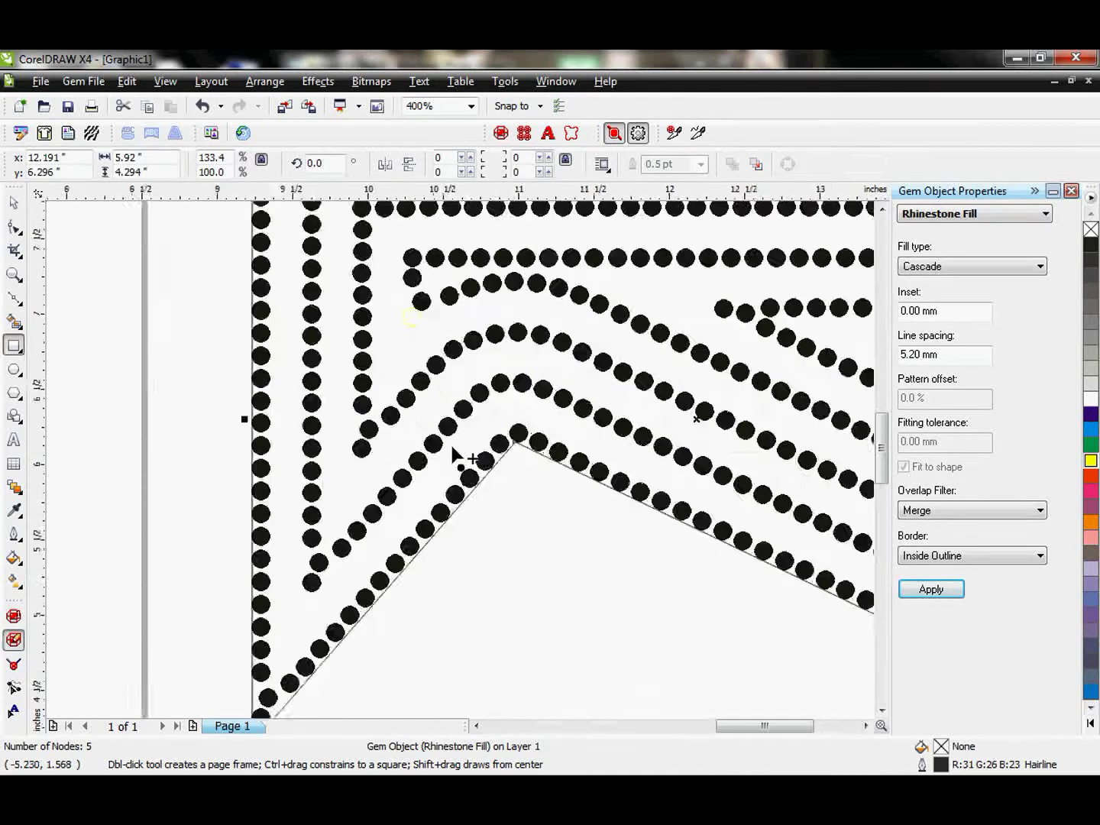
click(467, 447)
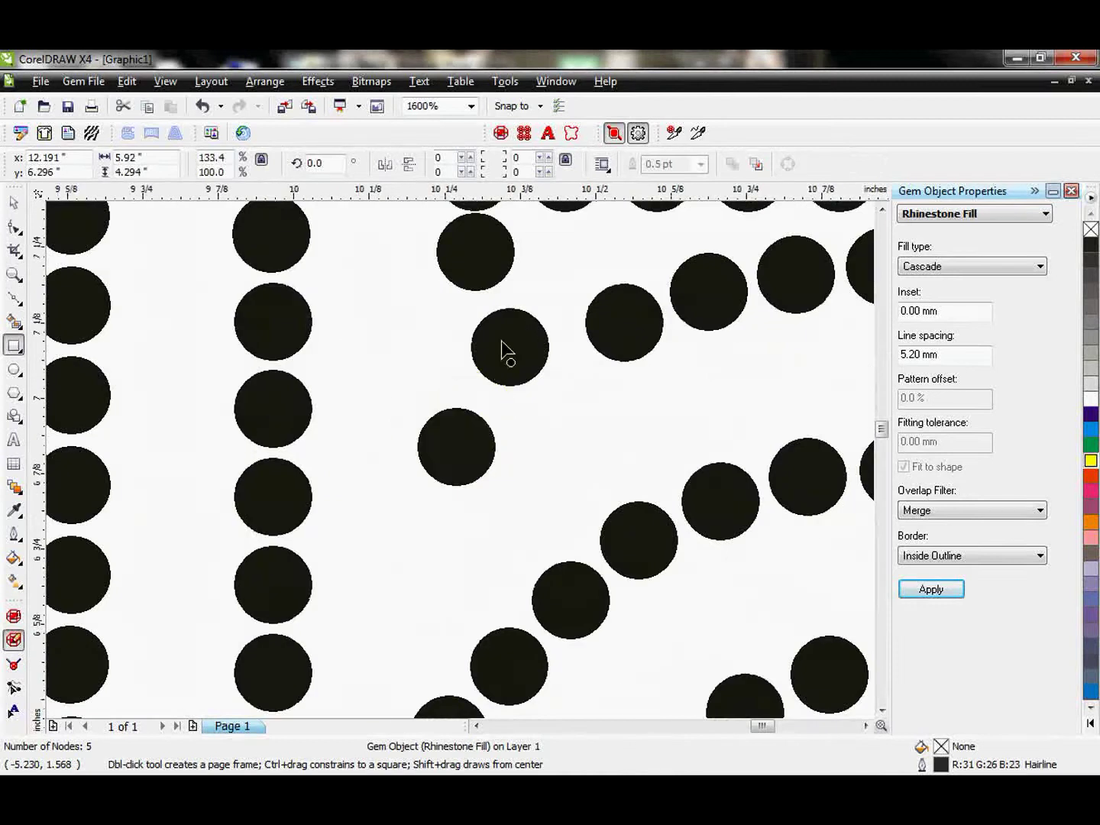
drag(504, 350, 519, 350)
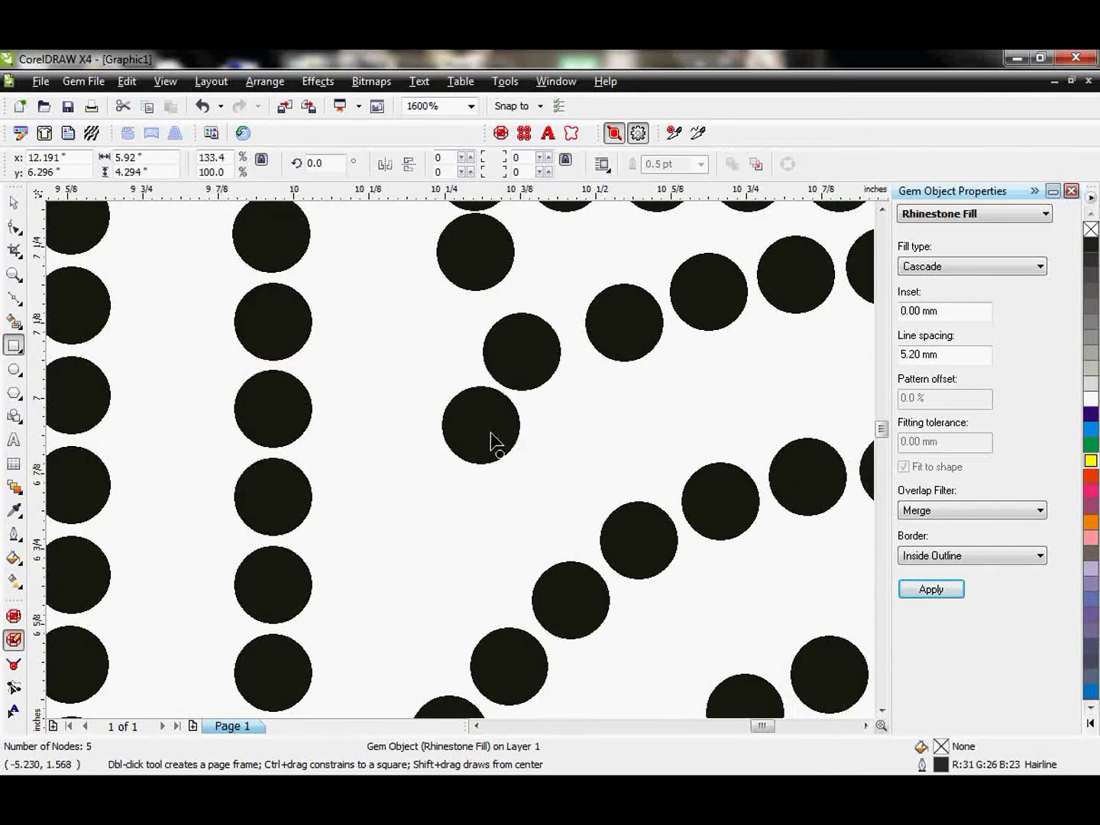
scroll(489, 443, down, 2)
click(619, 420)
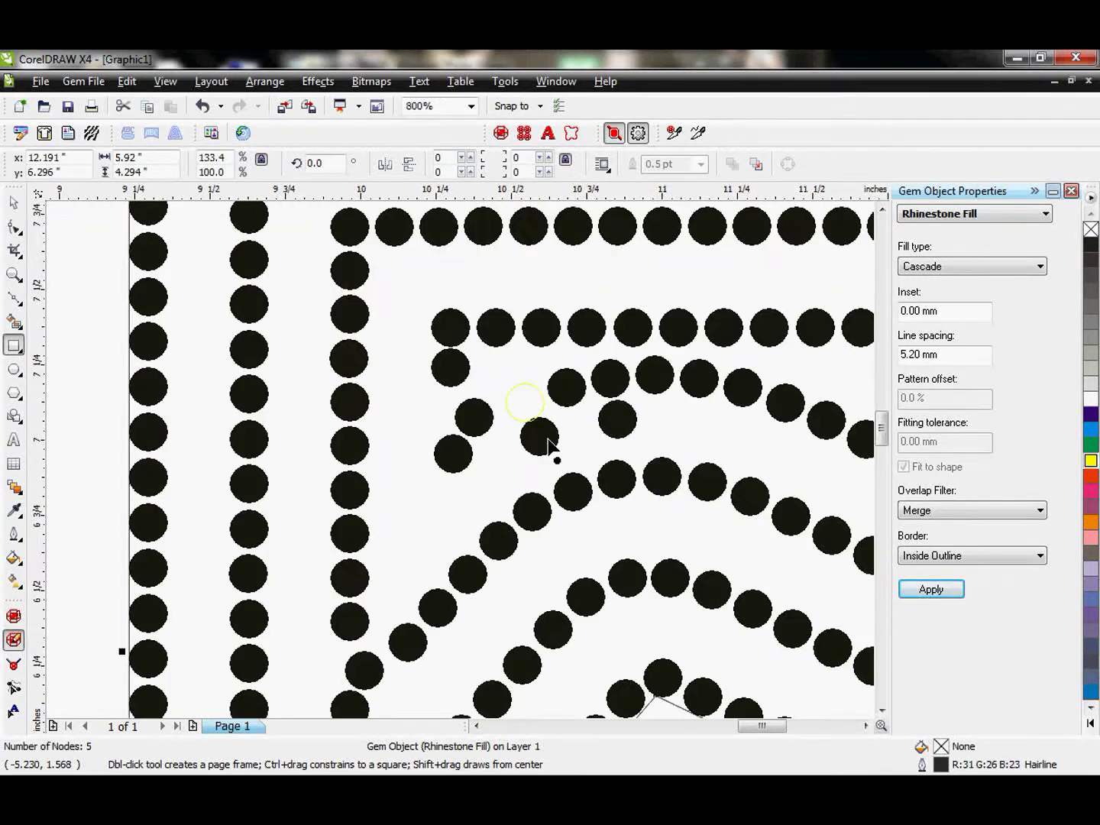
drag(546, 437, 538, 458)
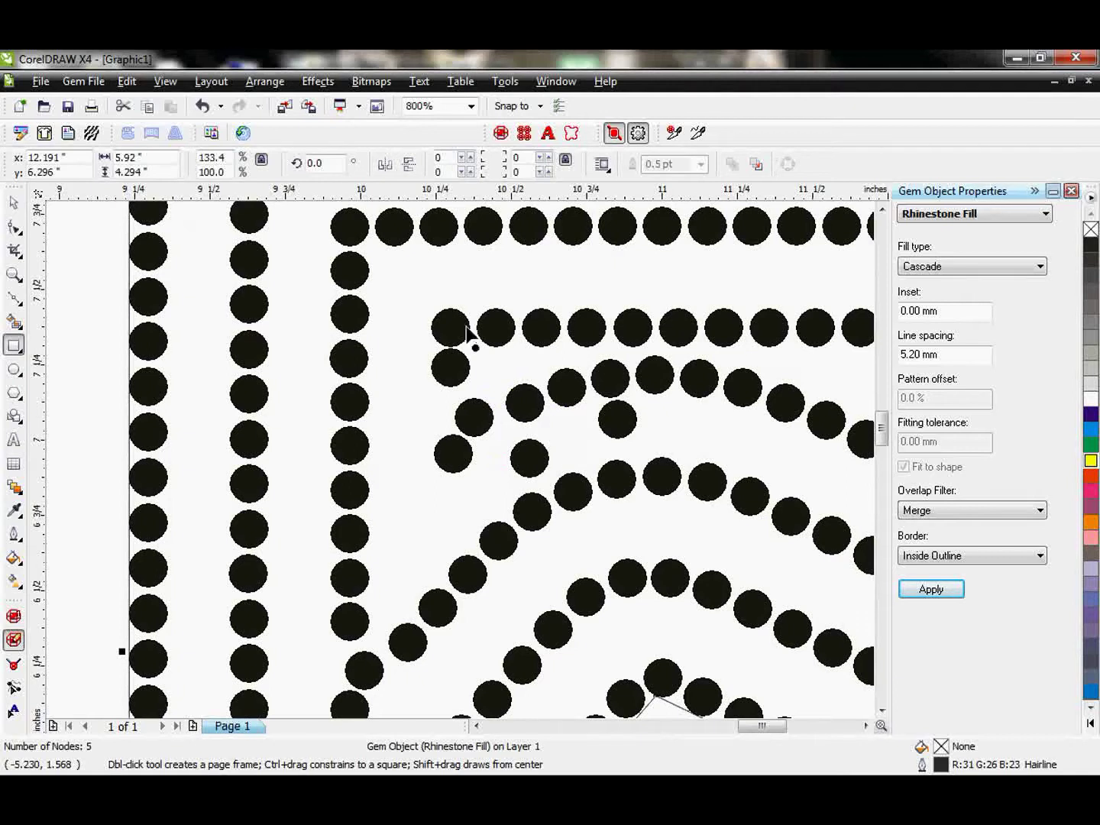
- Add four scattered stones above the notched rectangle as part of its rhinestone fill
scroll(450, 364, down, 2)
scroll(511, 437, down, 2)
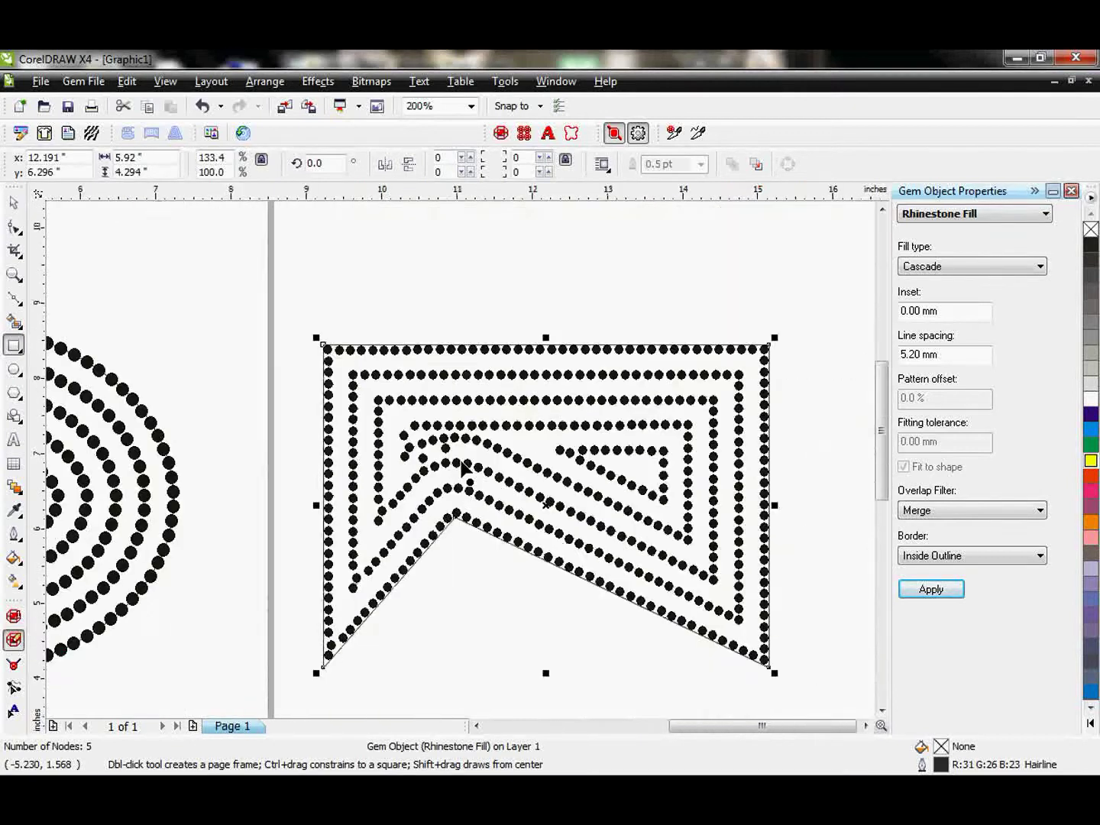
click(465, 290)
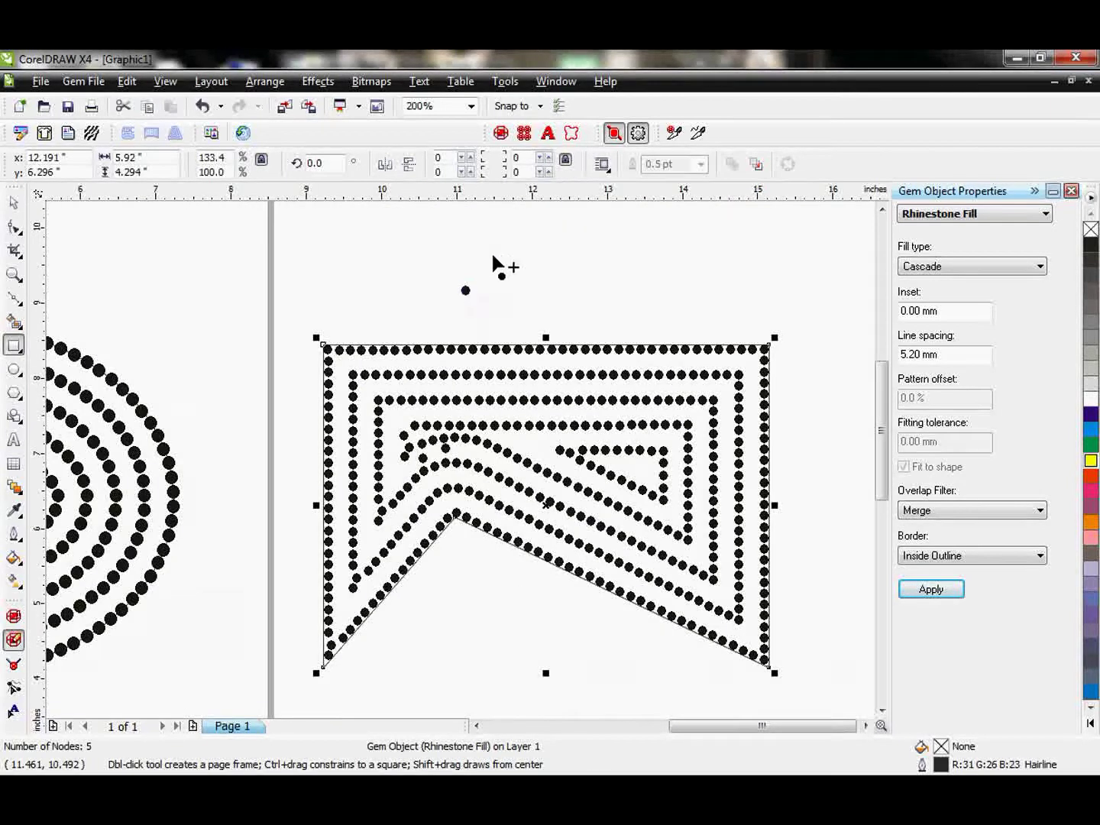
click(514, 238)
click(596, 281)
click(643, 254)
click(548, 326)
- Recolour the notched rectangle's rhinestone fill, including its added stones, pink (R:221 G:19 B:123)
click(1091, 492)
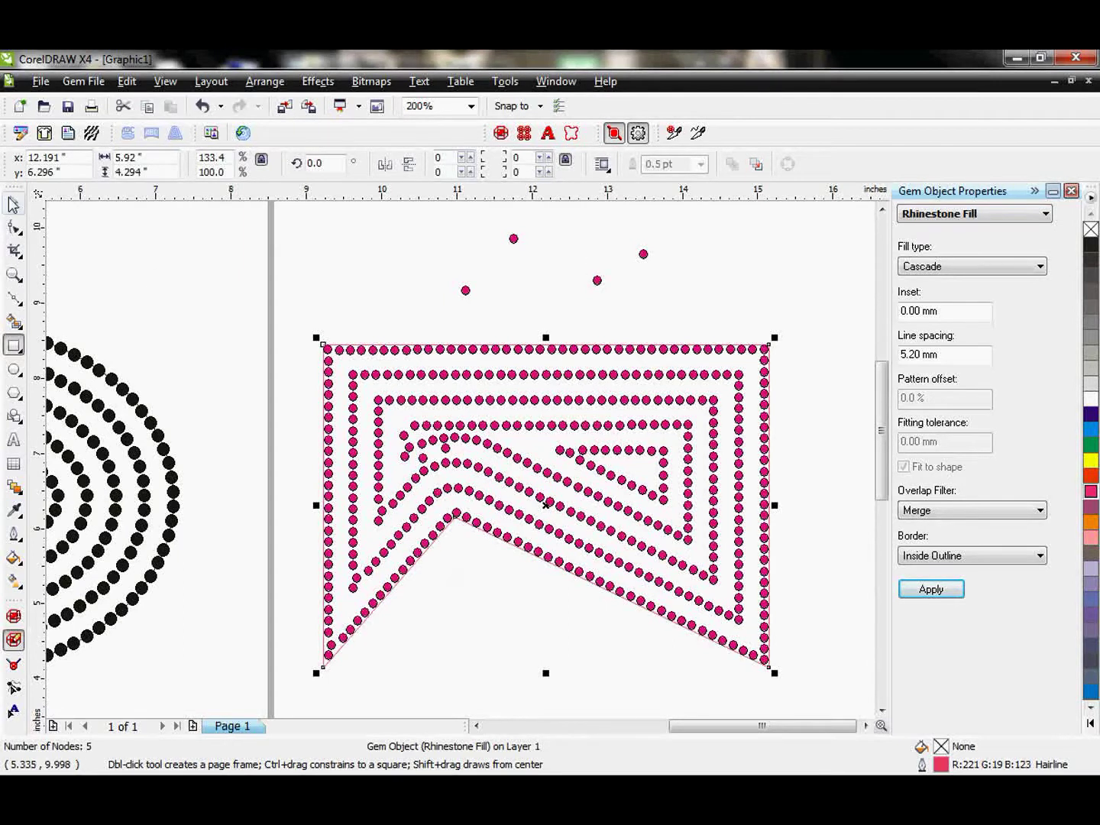
click(14, 204)
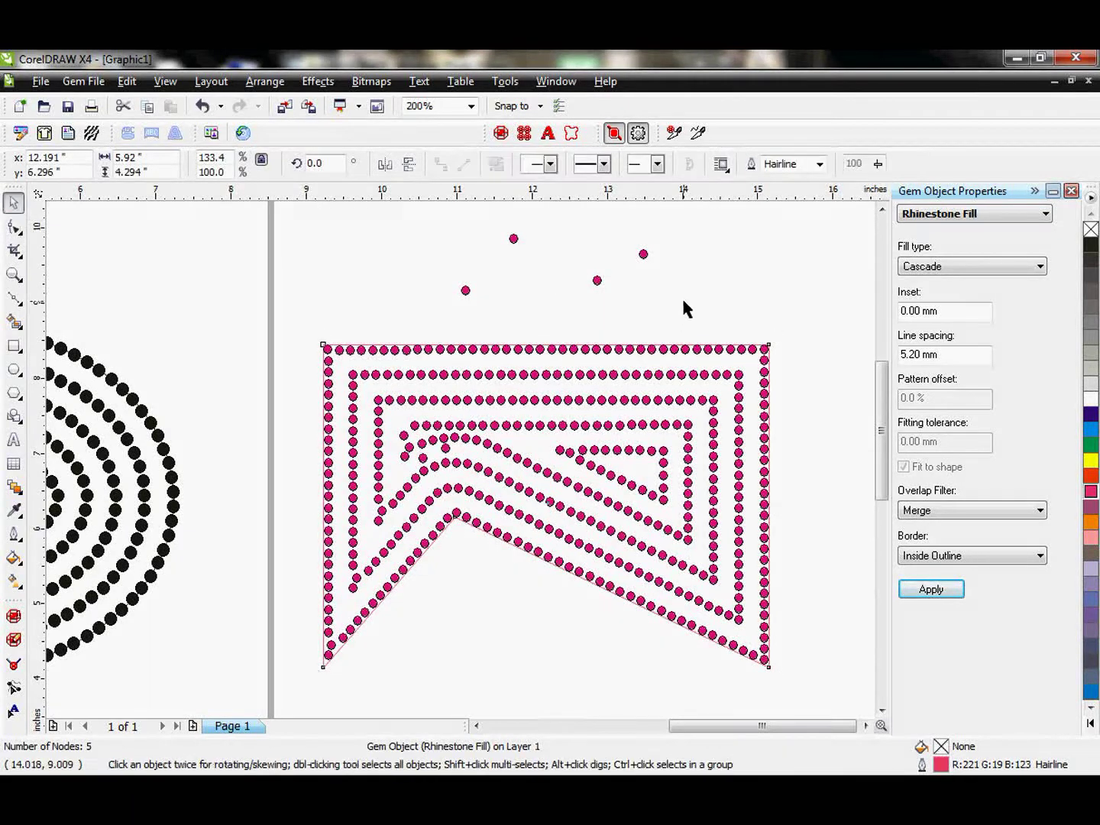
click(764, 348)
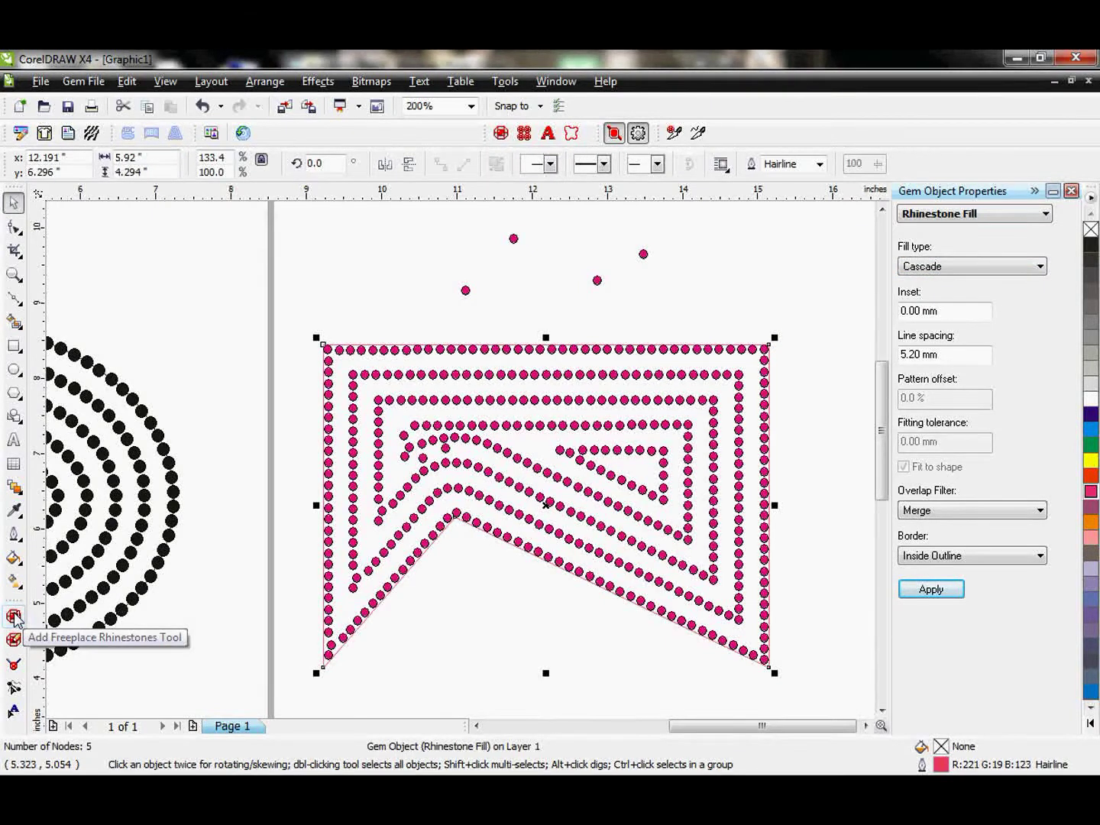
- Freeplace seven separate SS 10 (3.3mm) rhinestones around the notched rectangle: two below, one beside its left edge and four above
click(15, 617)
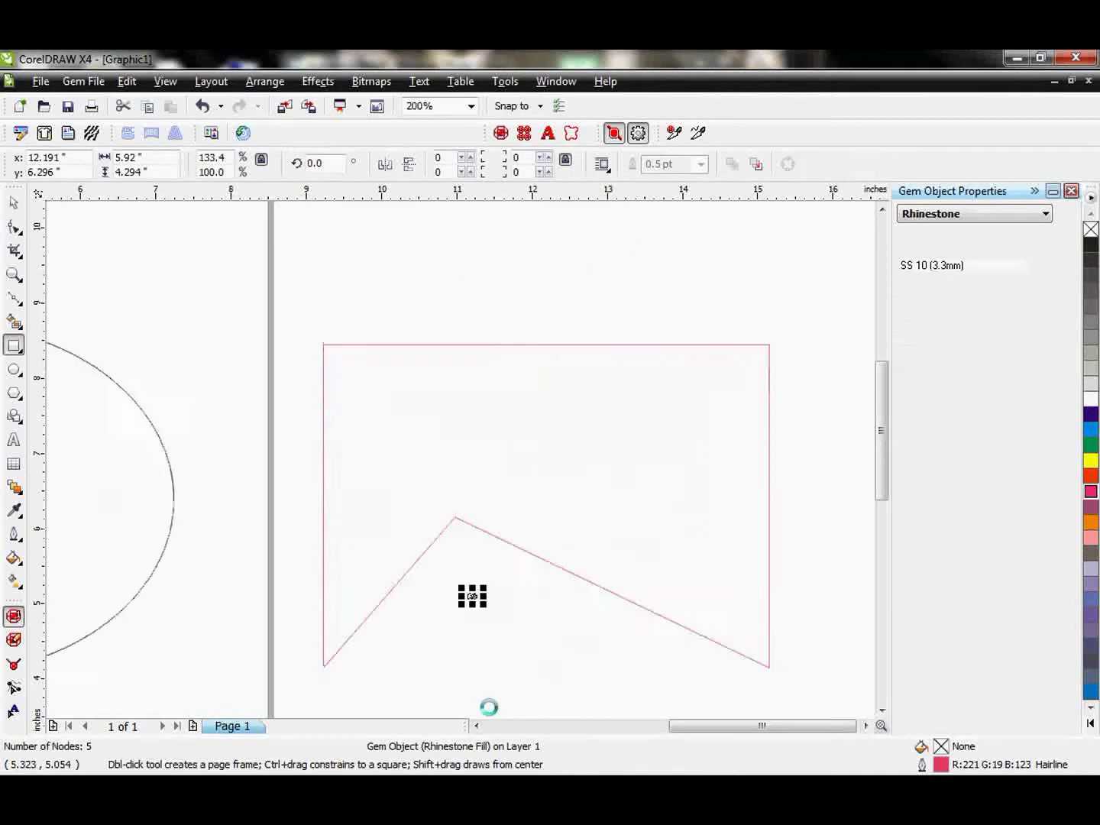
click(560, 621)
click(290, 502)
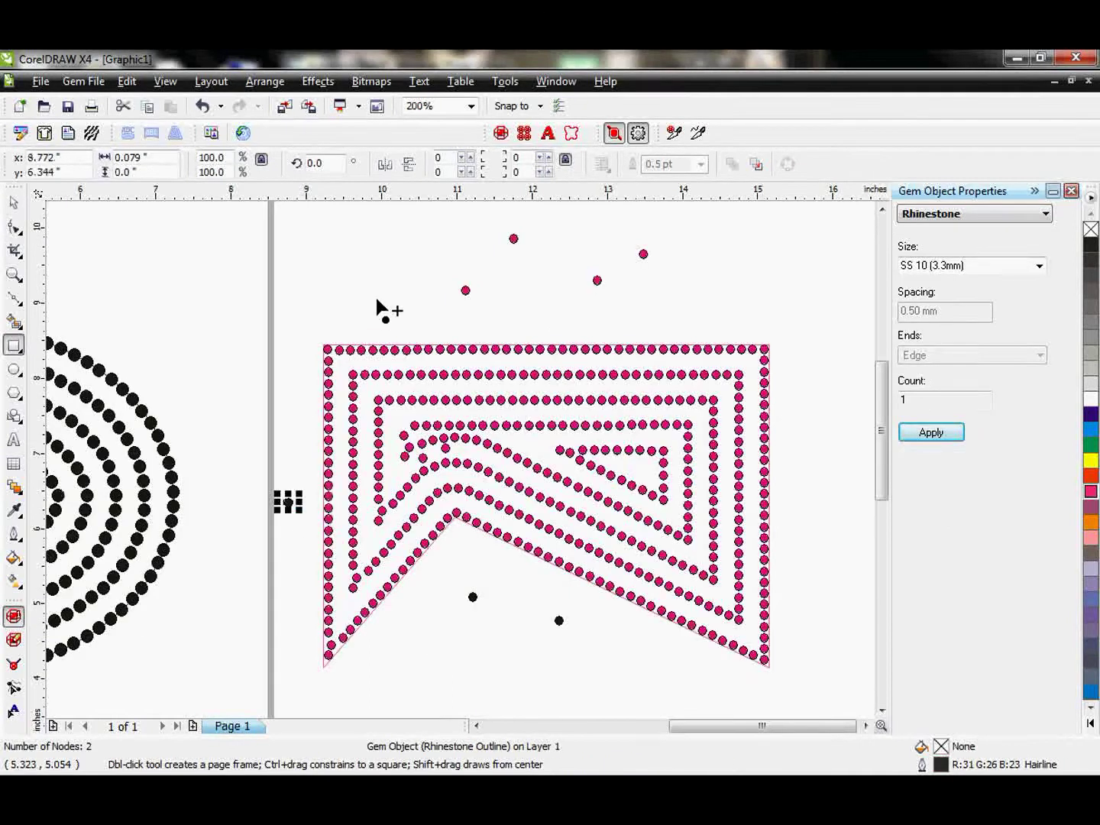
click(377, 283)
click(523, 303)
click(626, 284)
click(729, 279)
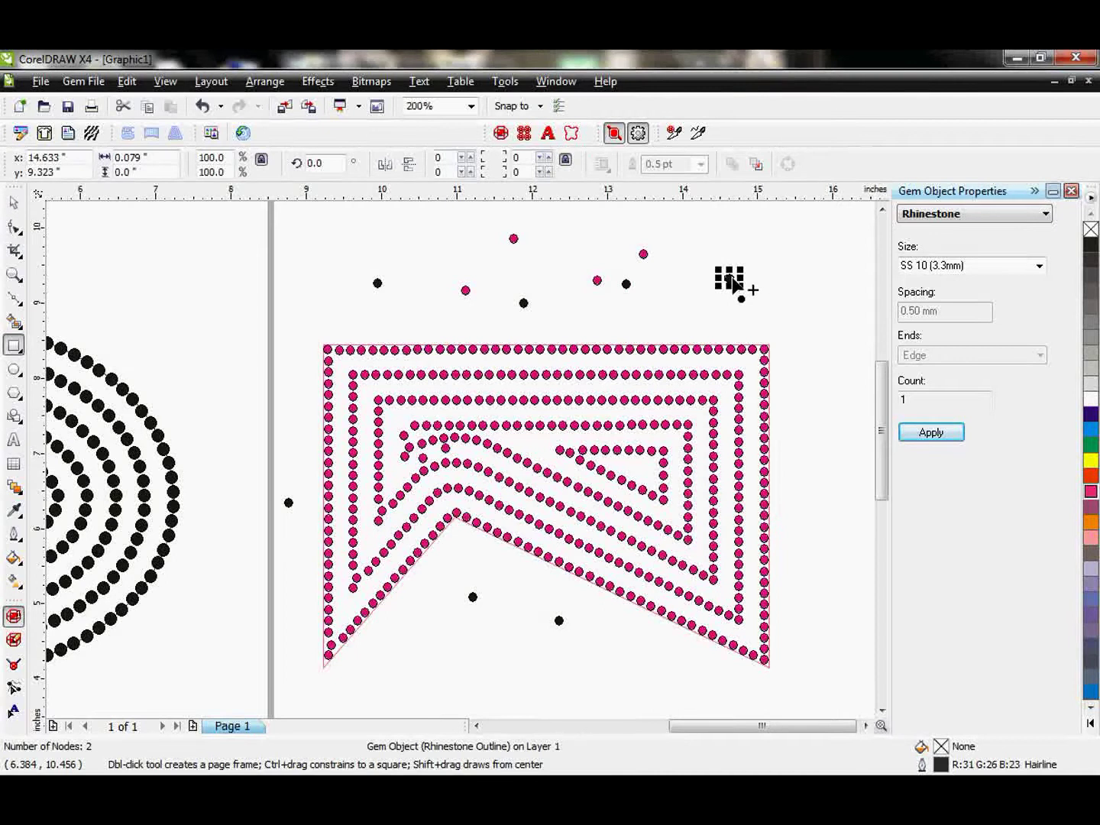
- Change the freeplaced rhinestone above the rectangle's right end to size SS 30 (7.0mm) and colour it yellow
click(14, 202)
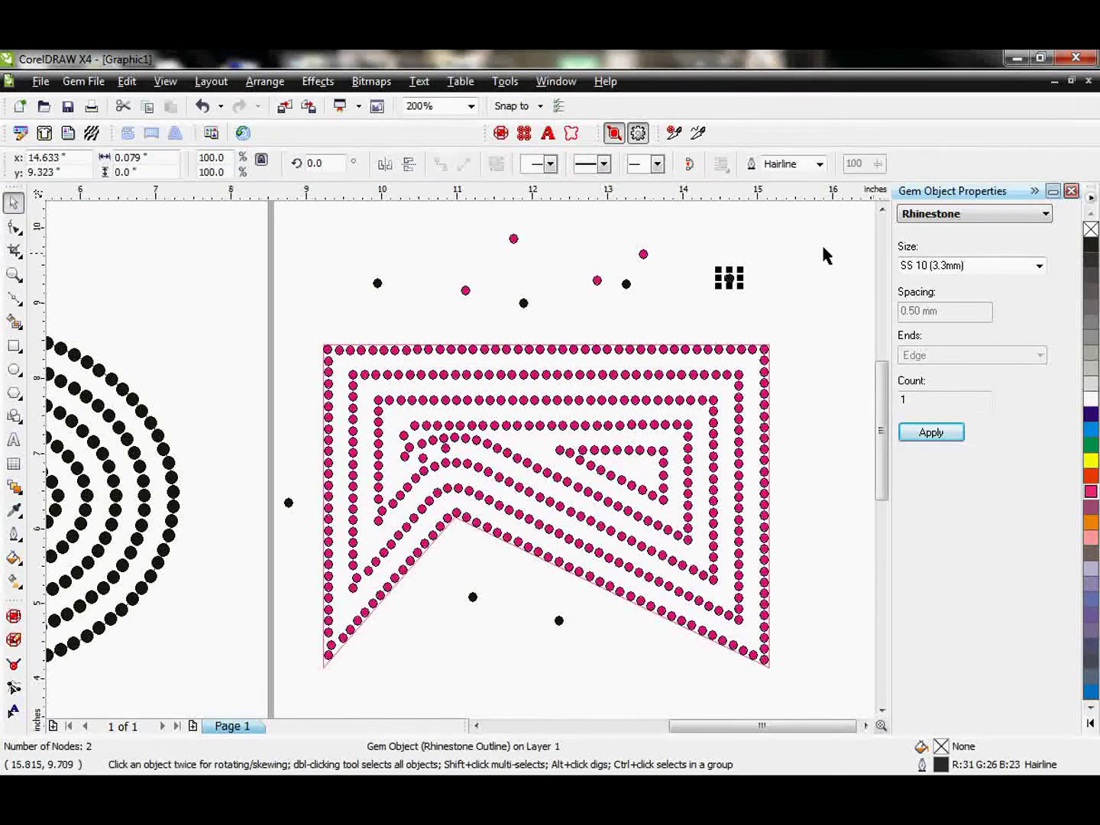
drag(735, 290, 780, 261)
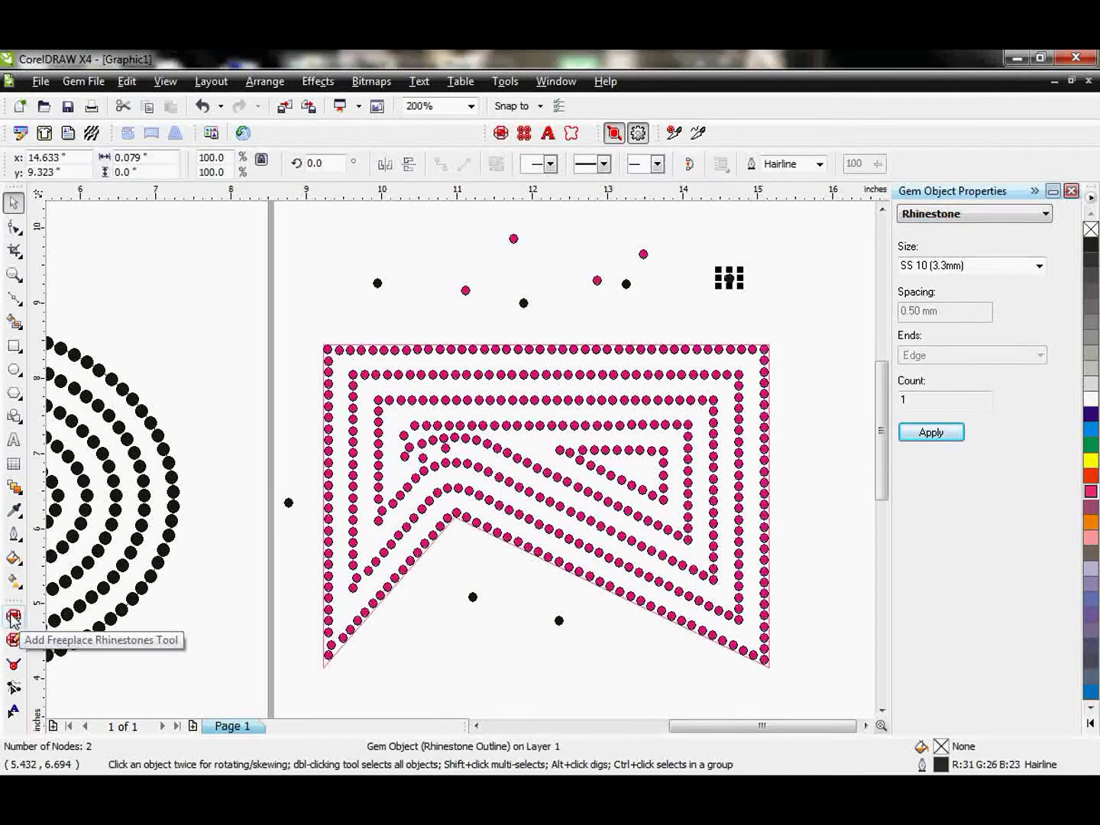
click(1039, 265)
click(955, 330)
click(952, 436)
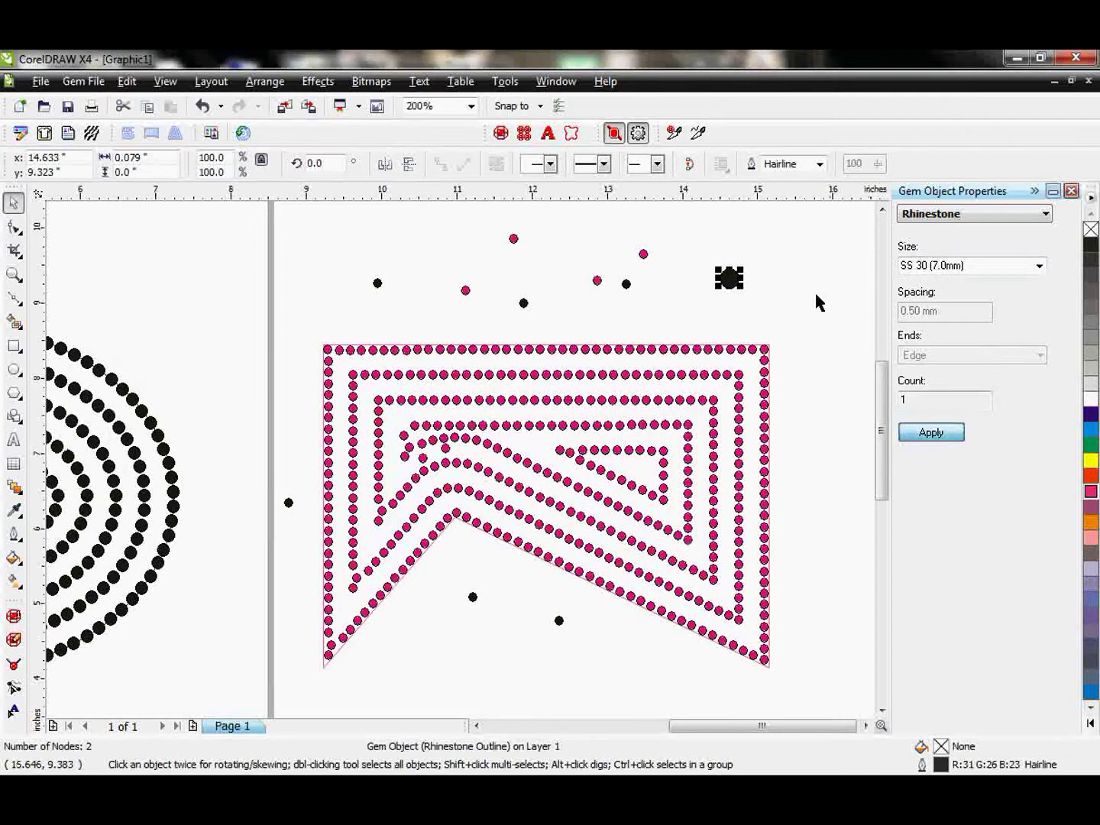
click(1091, 459)
click(686, 287)
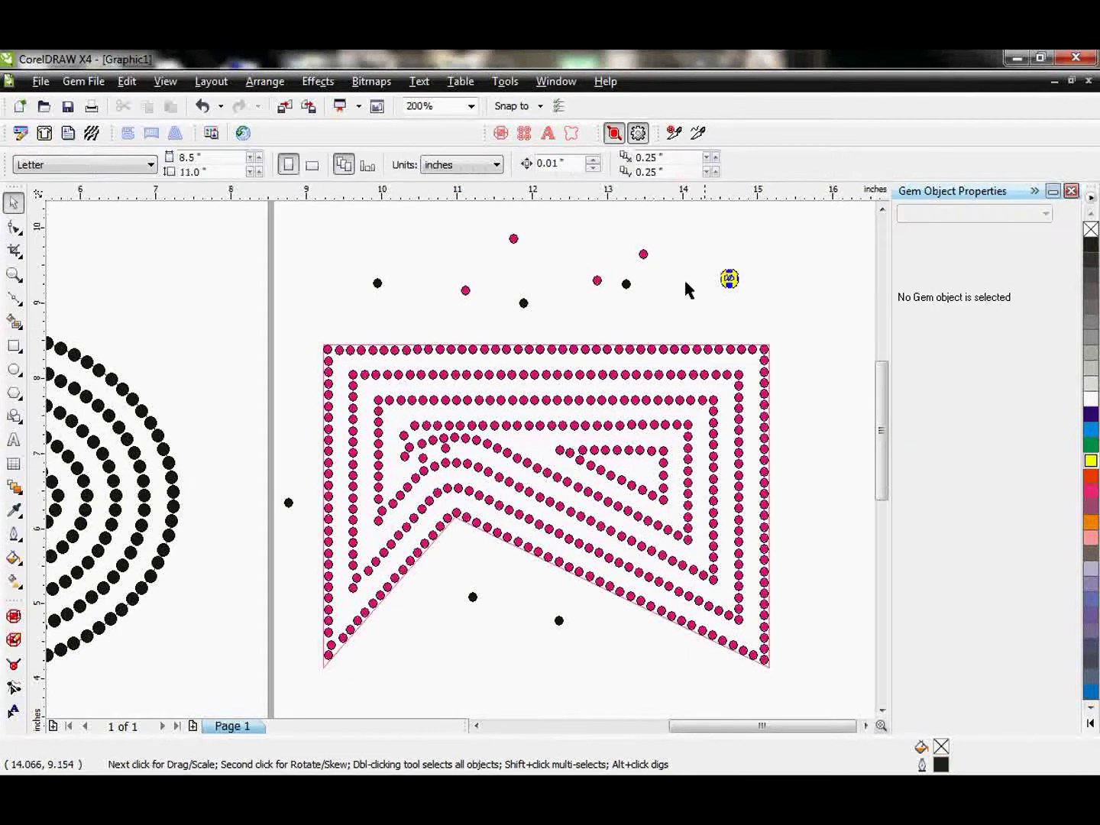
- Move the freeplaced black rhinestone above the middle of the notched rectangle closer to its top edge, just below the leftmost added pink stone
click(524, 303)
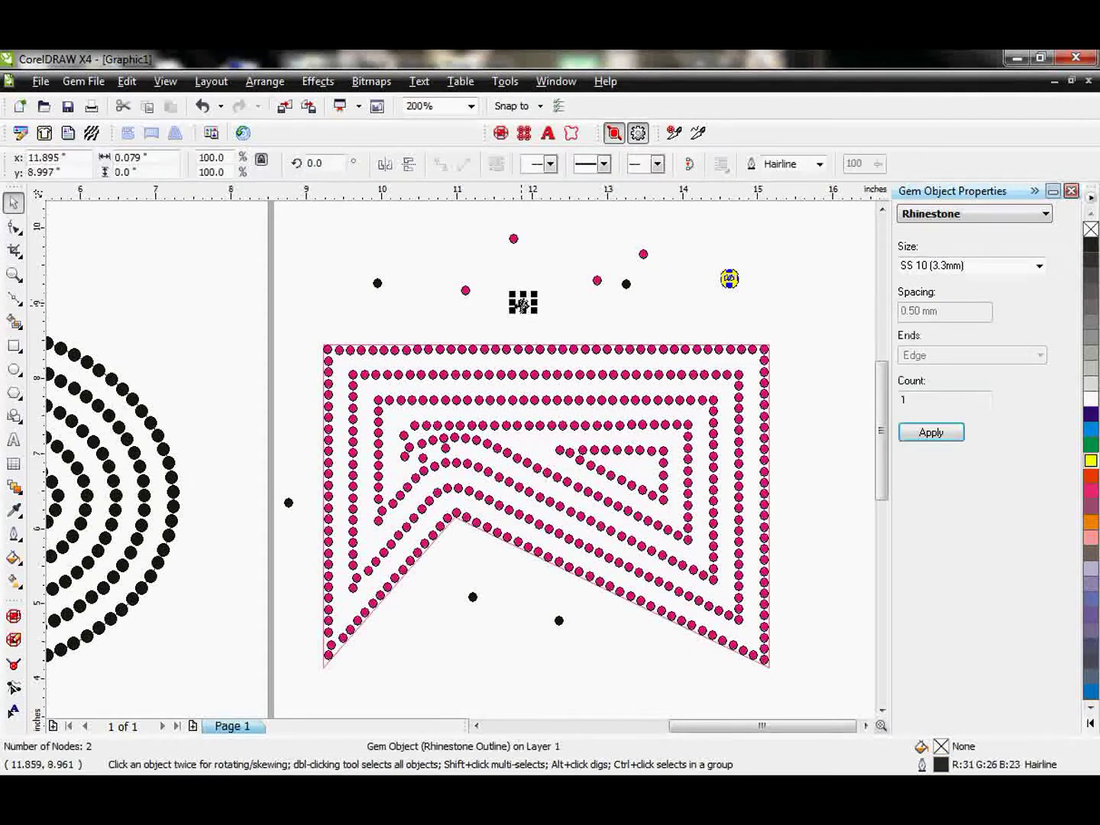
drag(523, 304, 470, 322)
click(556, 304)
- Try to move the topmost added pink stone above the notched rectangle separately from the rest of its rhinestone fill
drag(513, 242, 520, 255)
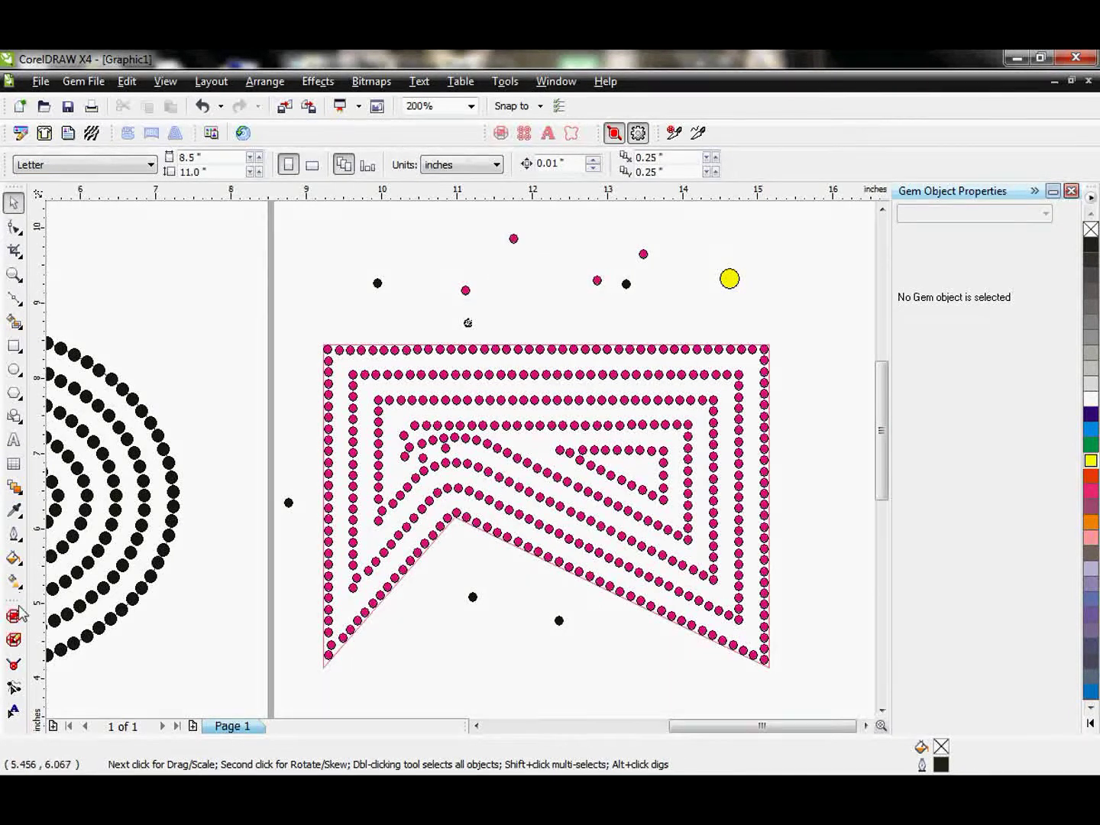
click(368, 353)
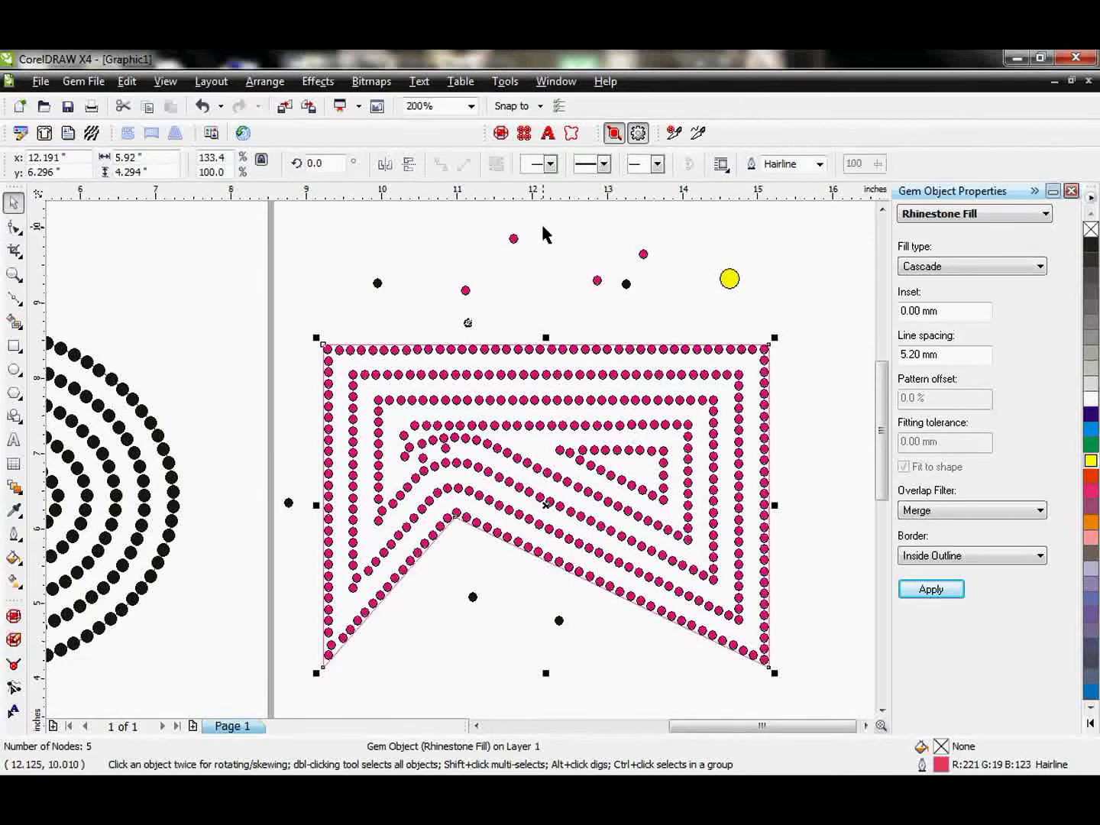
click(282, 271)
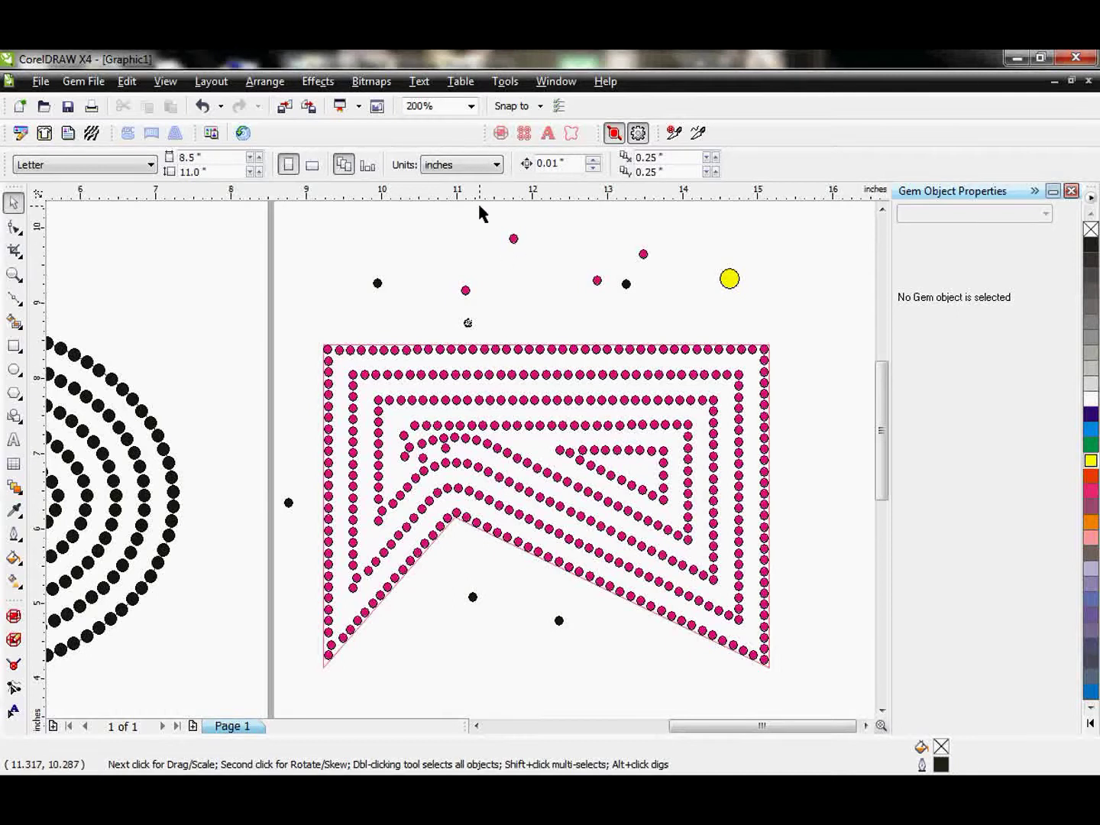
drag(520, 227, 526, 230)
- Edit the individual stones of the notched rectangle's rhinestone fill to remove the topmost added pink stone above the shape
click(650, 353)
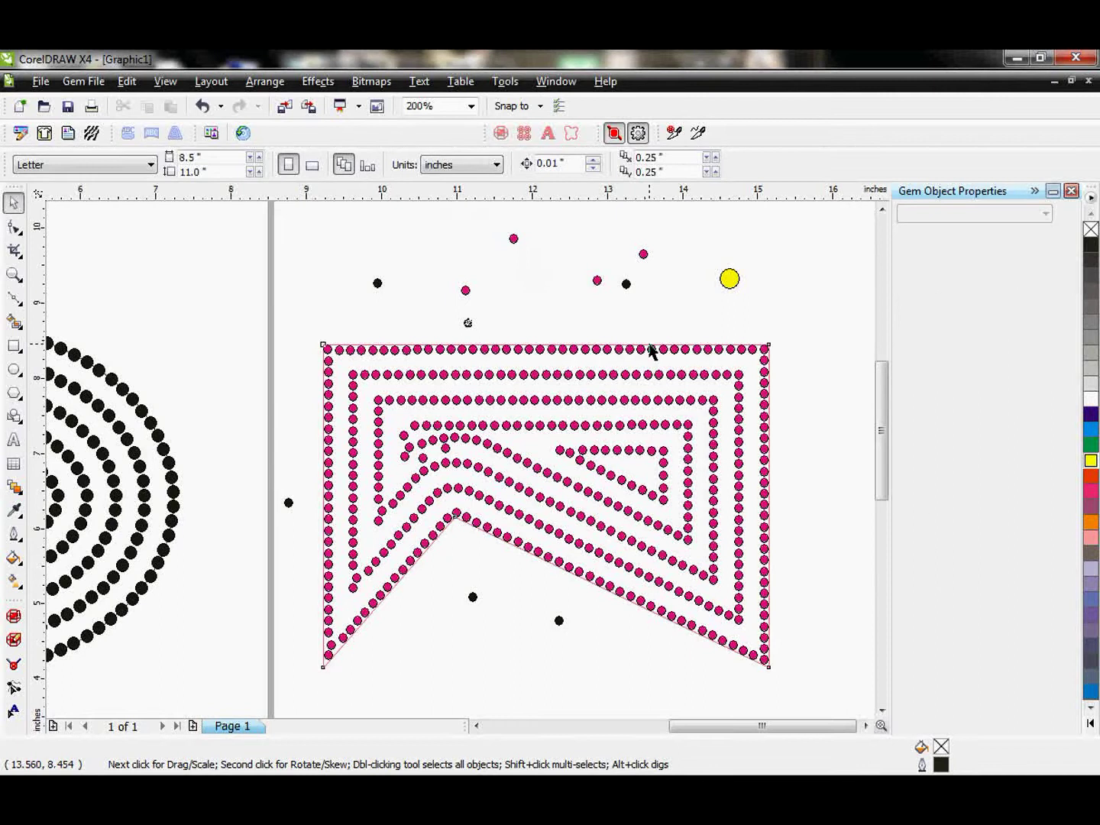
click(14, 640)
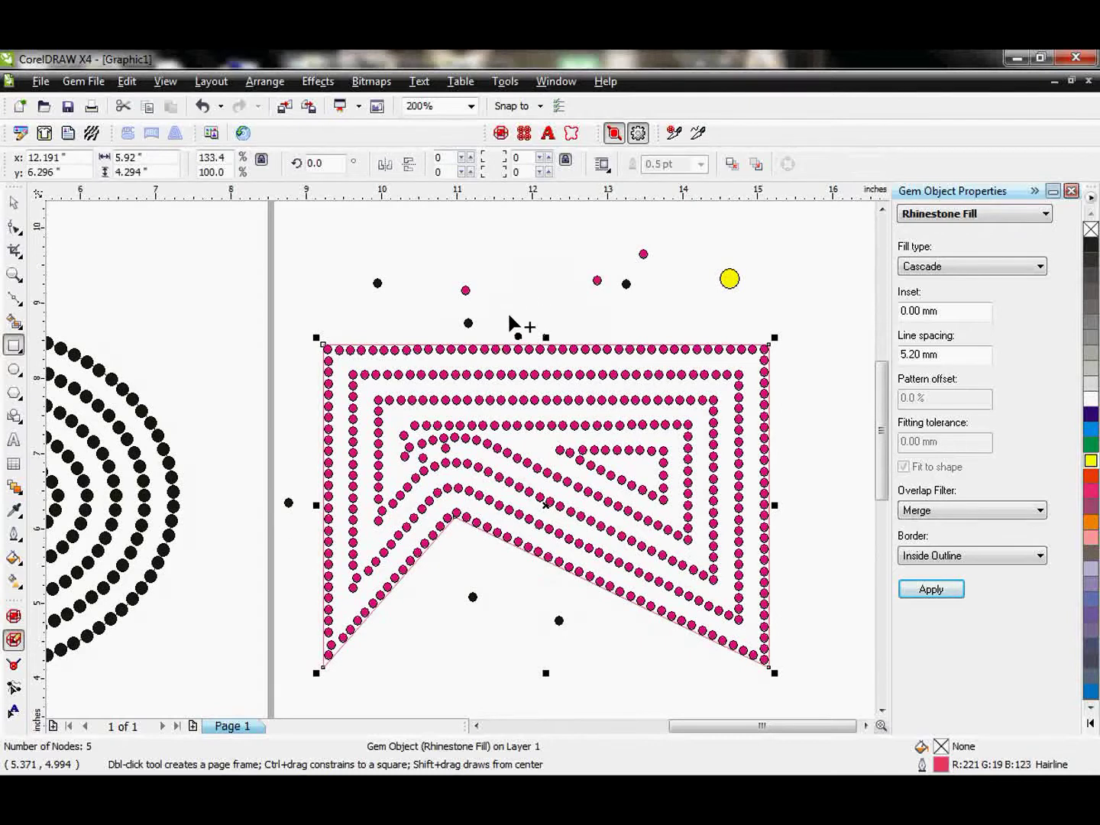
click(14, 203)
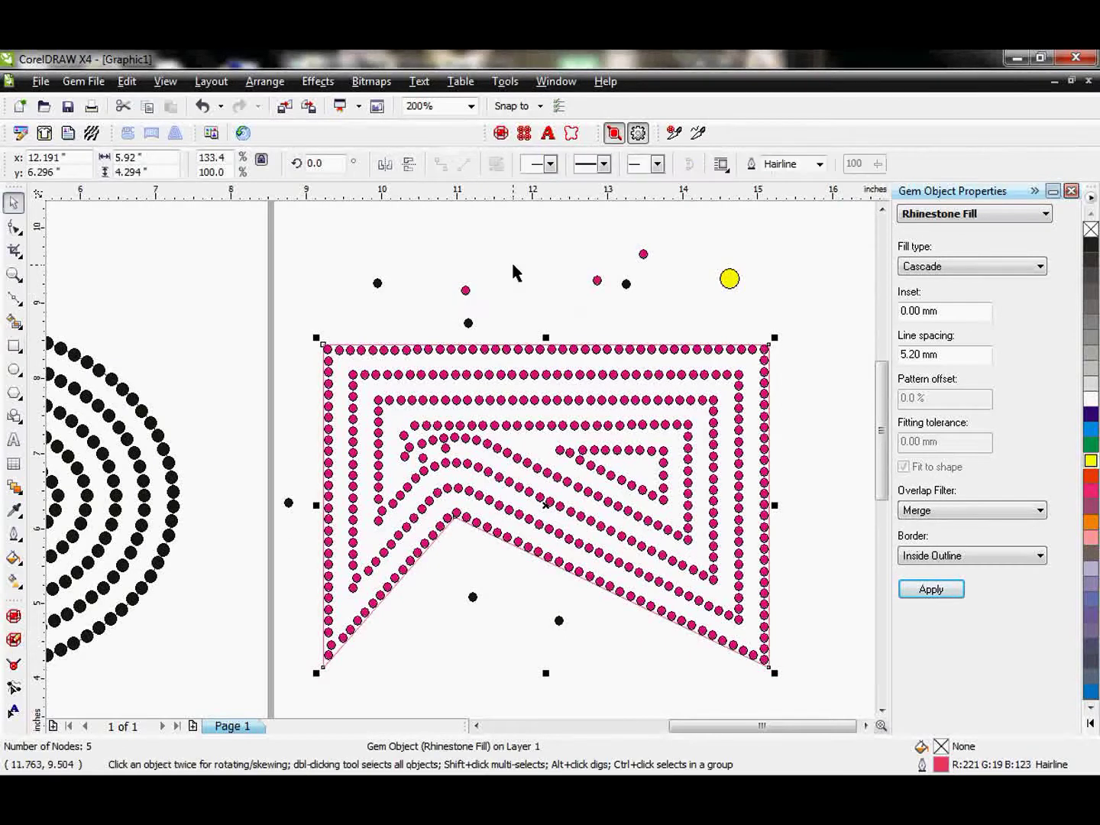
drag(505, 272, 441, 314)
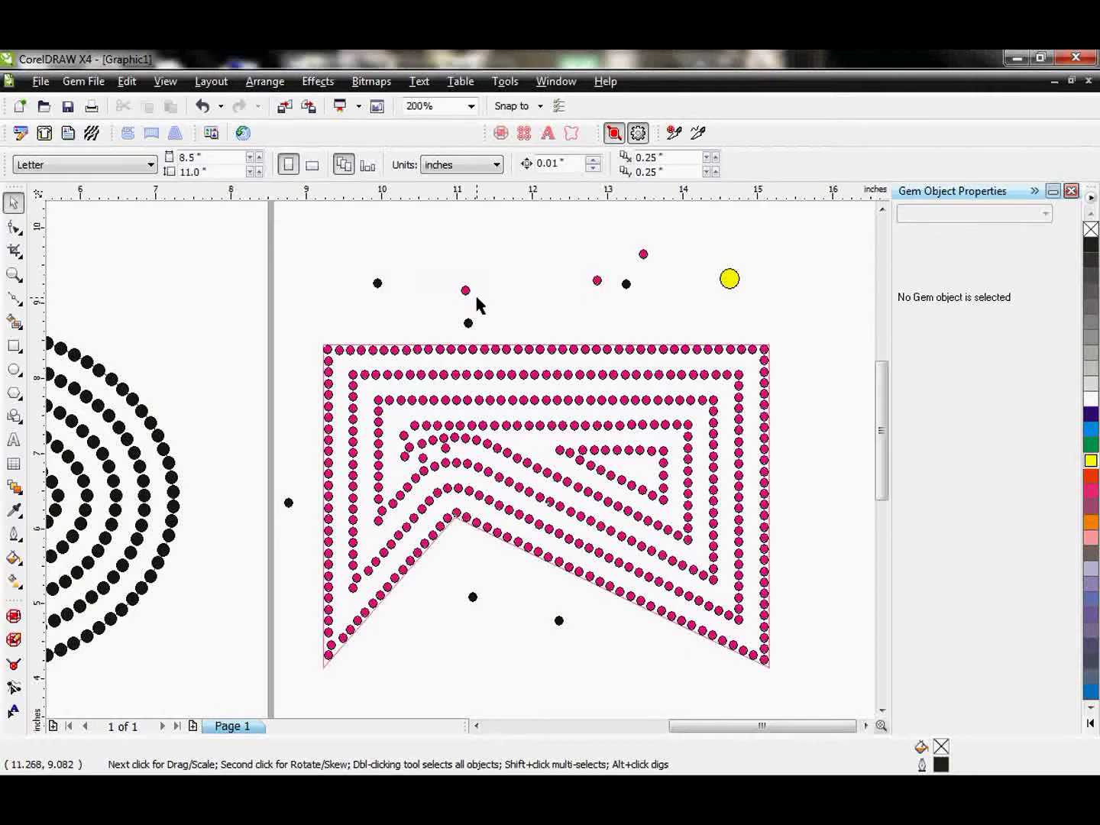
click(493, 350)
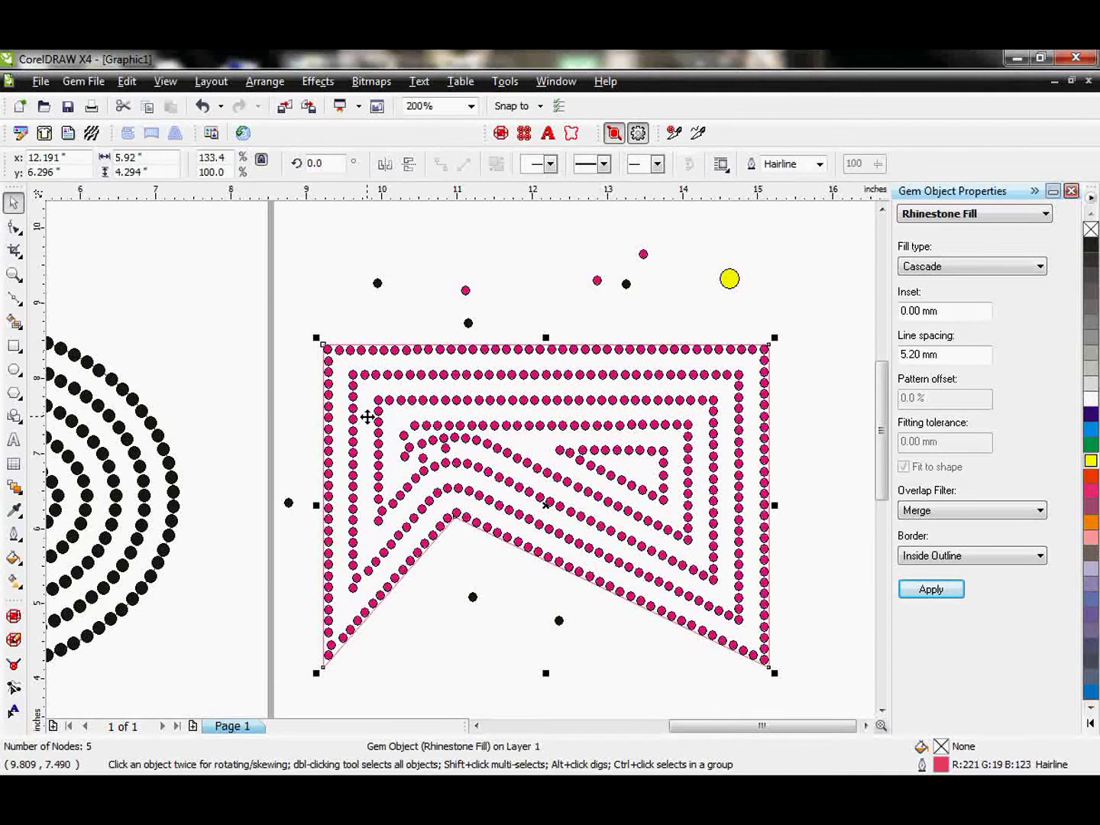
click(322, 278)
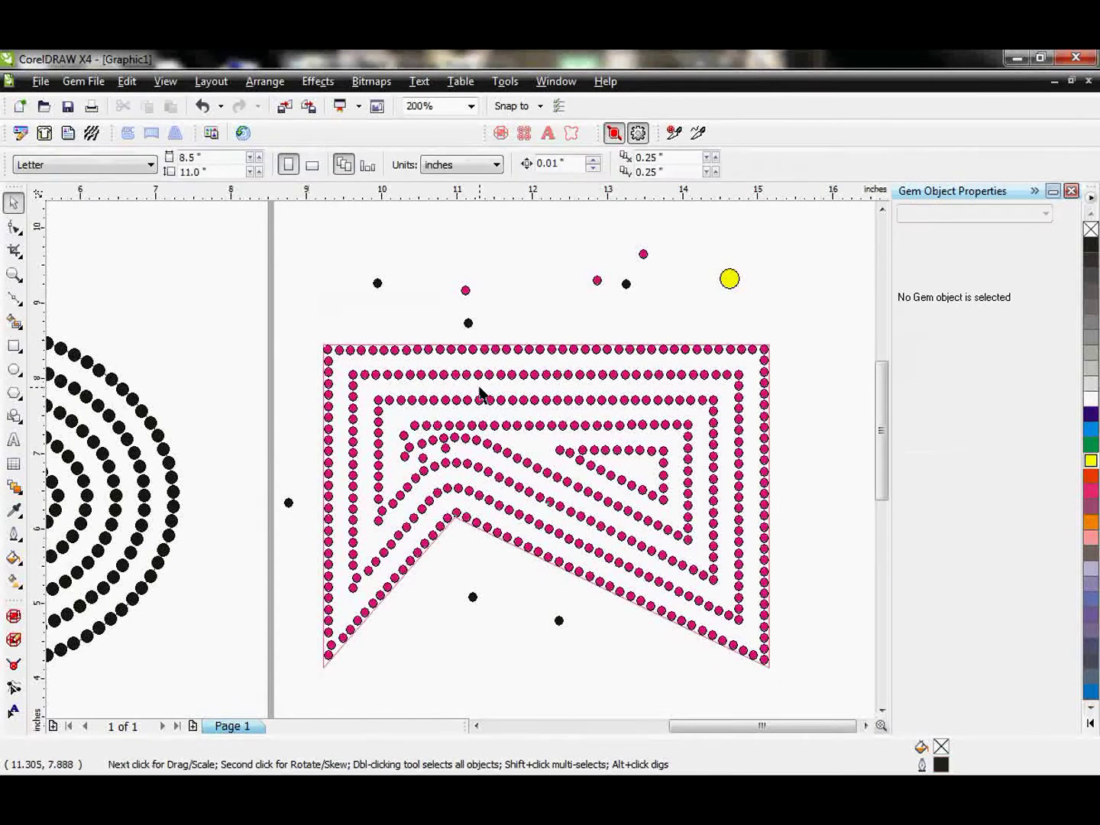
- Change the ellipse's rhinestone fill type to Standard and apply it
scroll(479, 395, down, 1)
scroll(259, 520, up, 1)
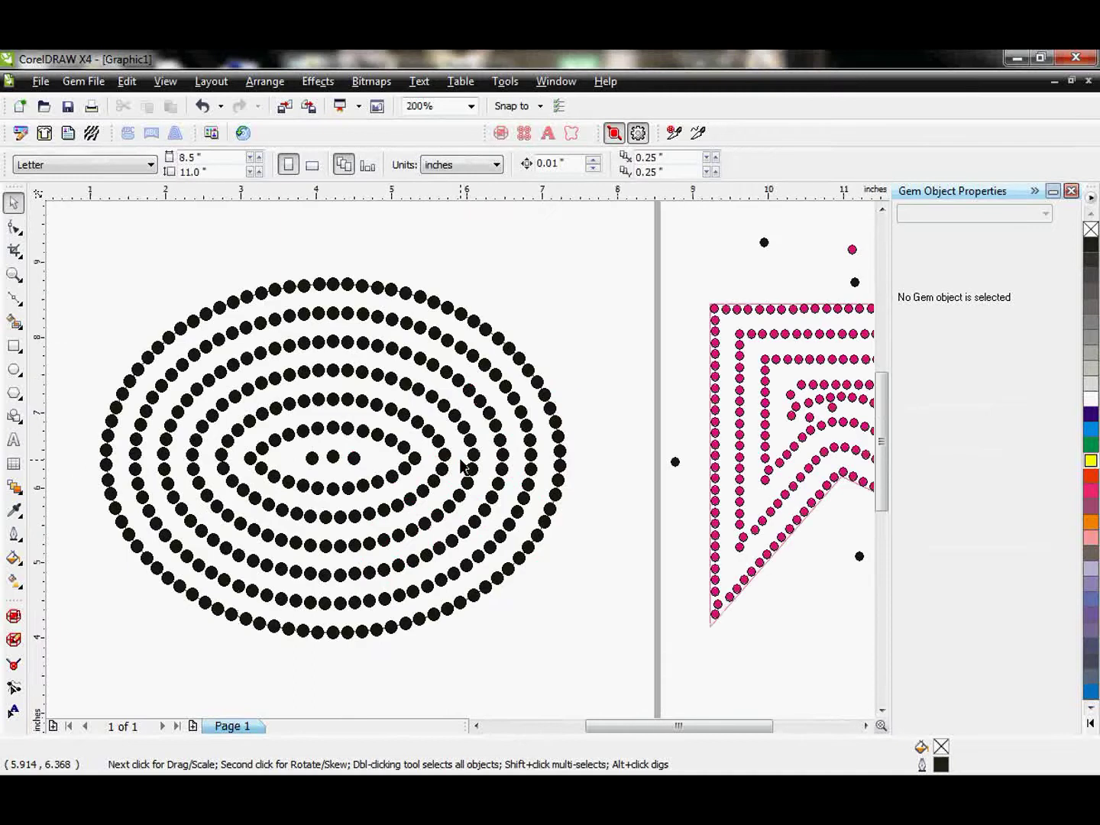
scroll(366, 455, down, 2)
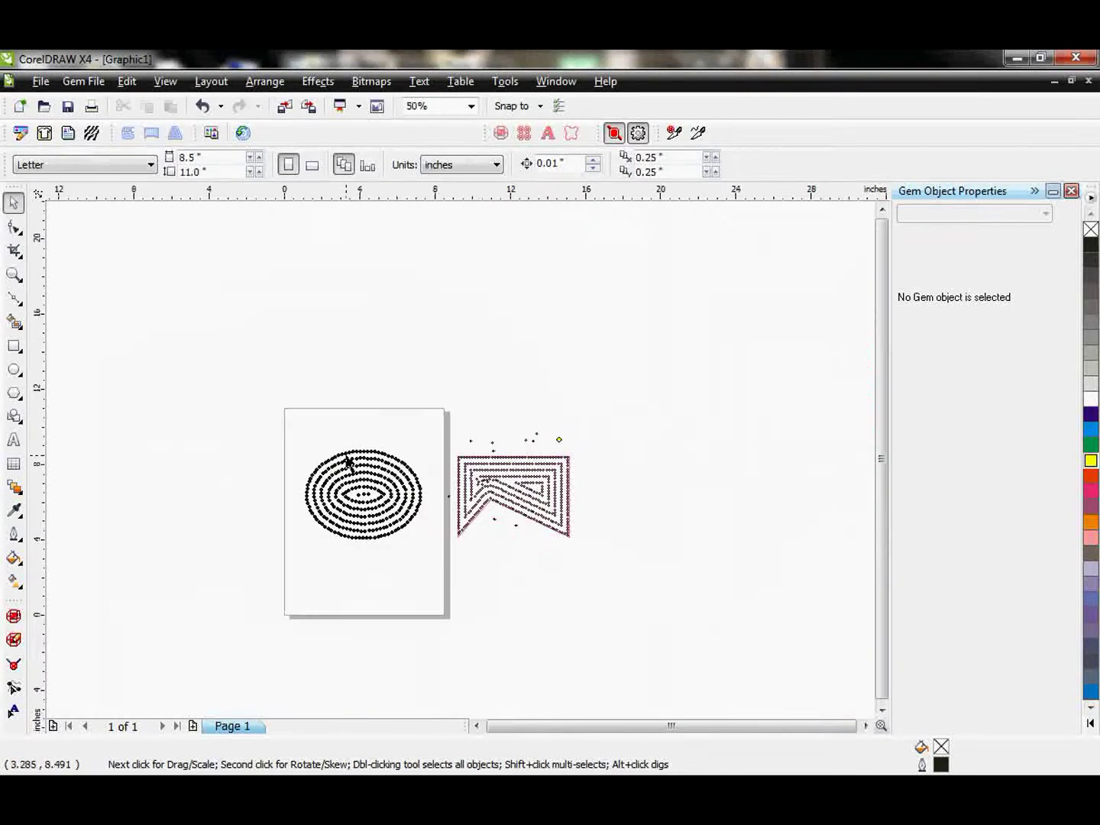
scroll(463, 468, up, 1)
click(866, 725)
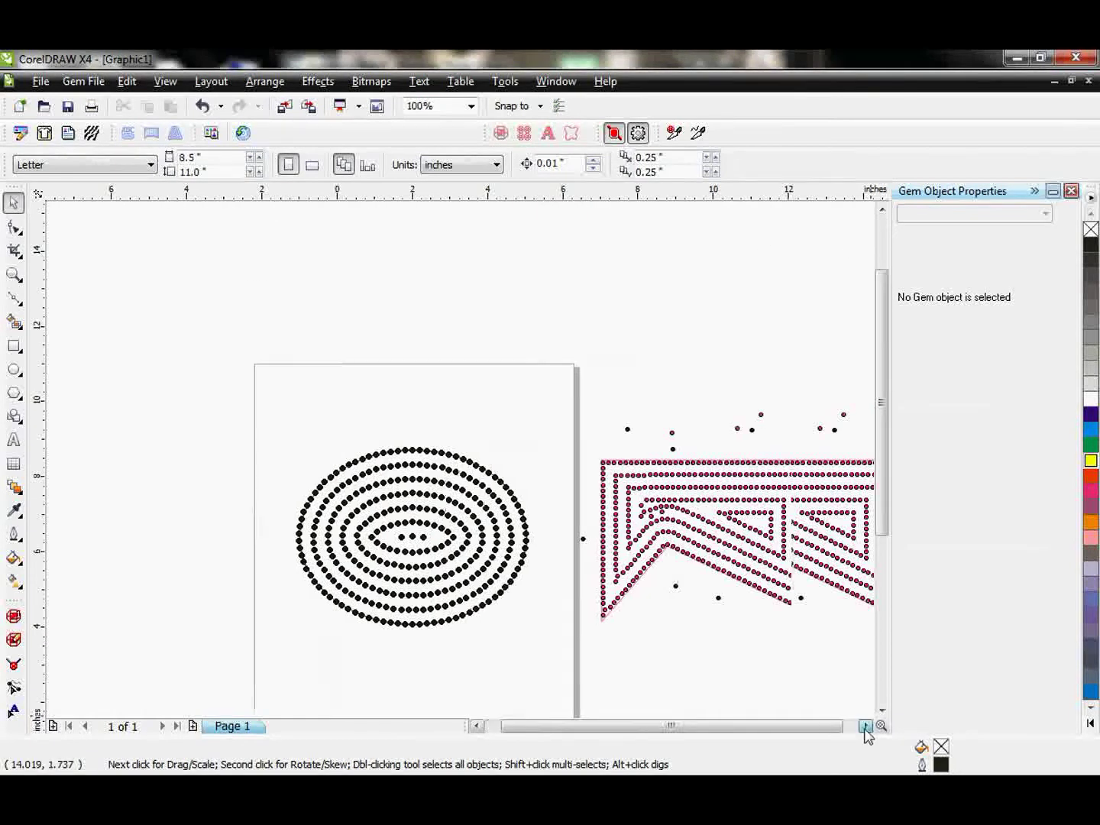
click(866, 725)
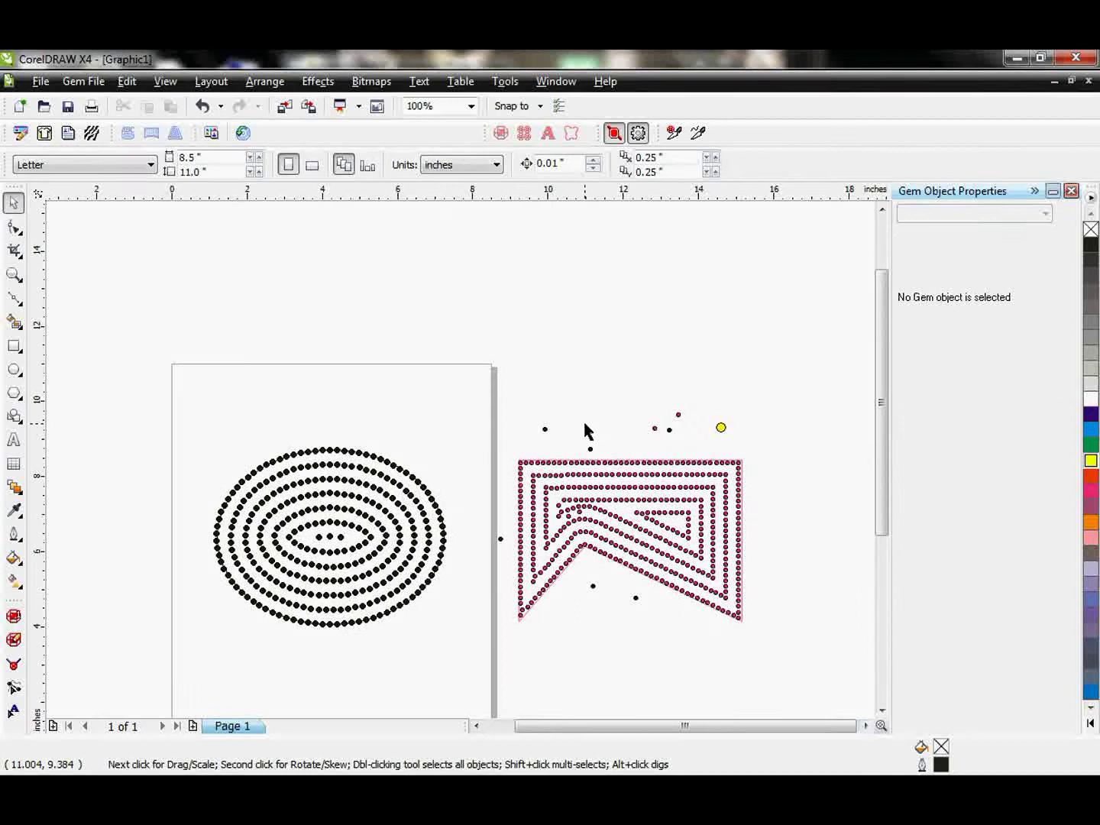
click(426, 492)
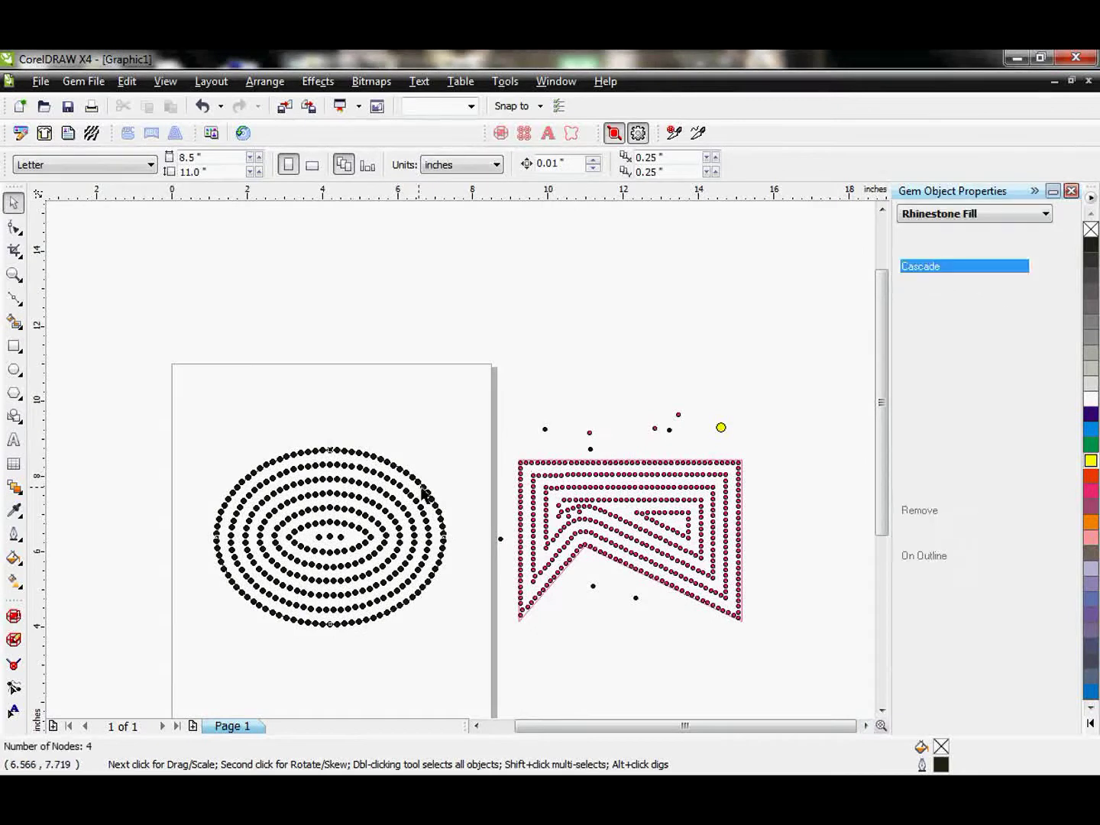
click(588, 434)
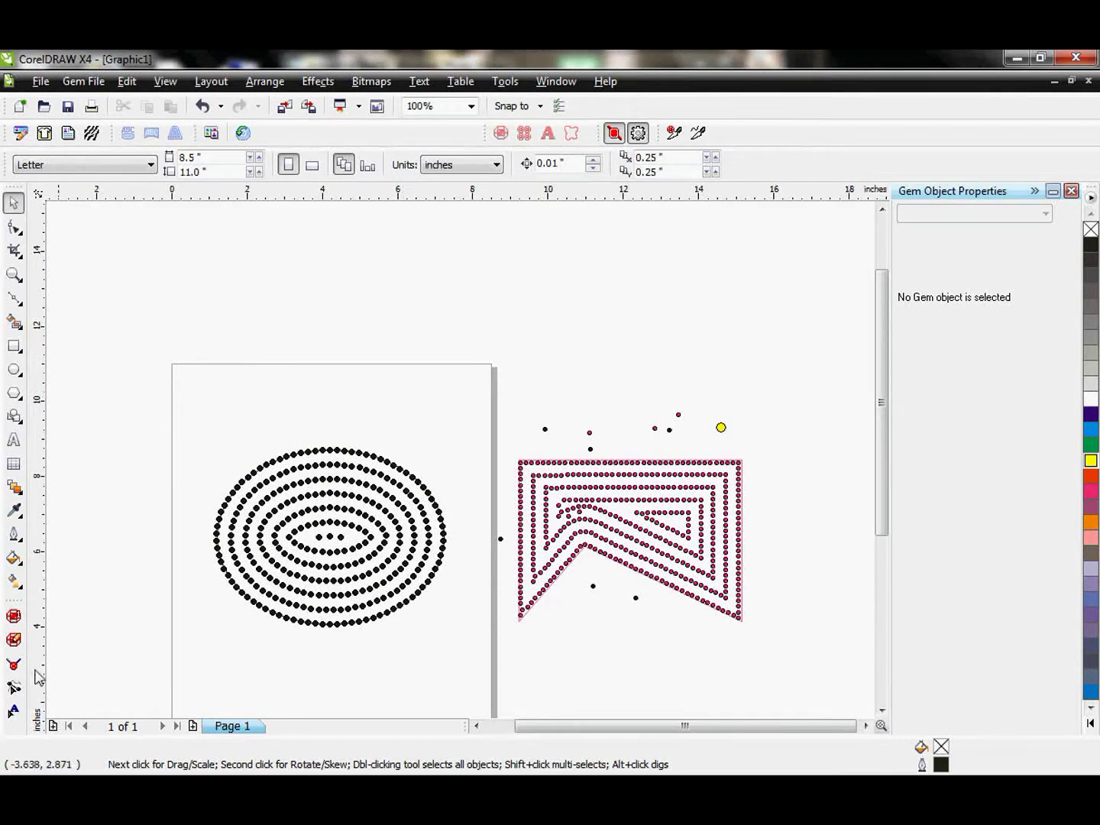
click(314, 454)
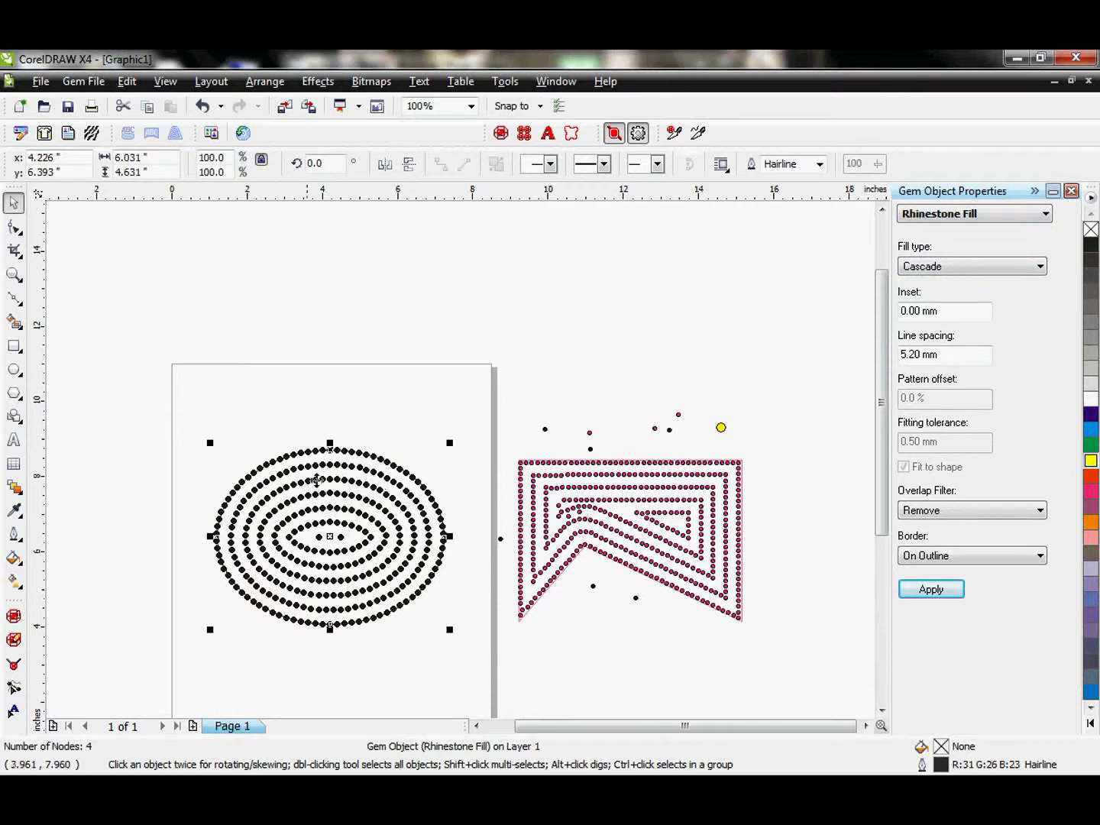
click(959, 267)
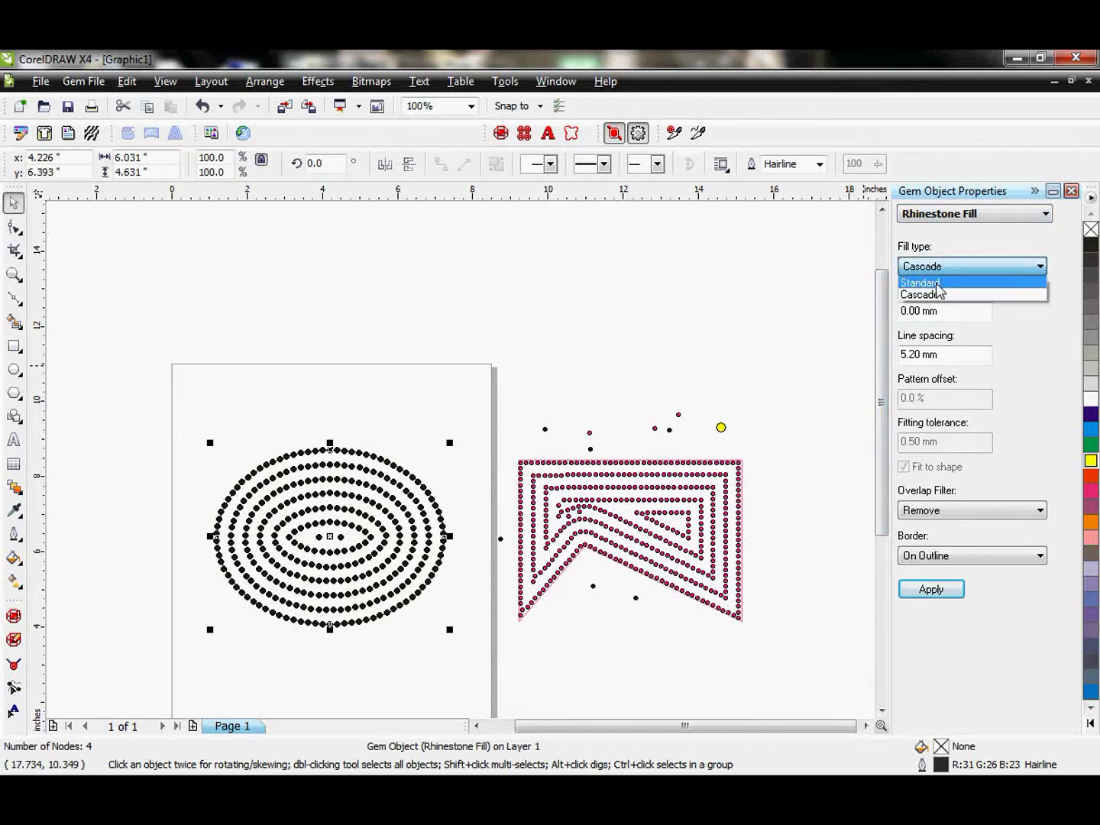
click(920, 282)
click(930, 589)
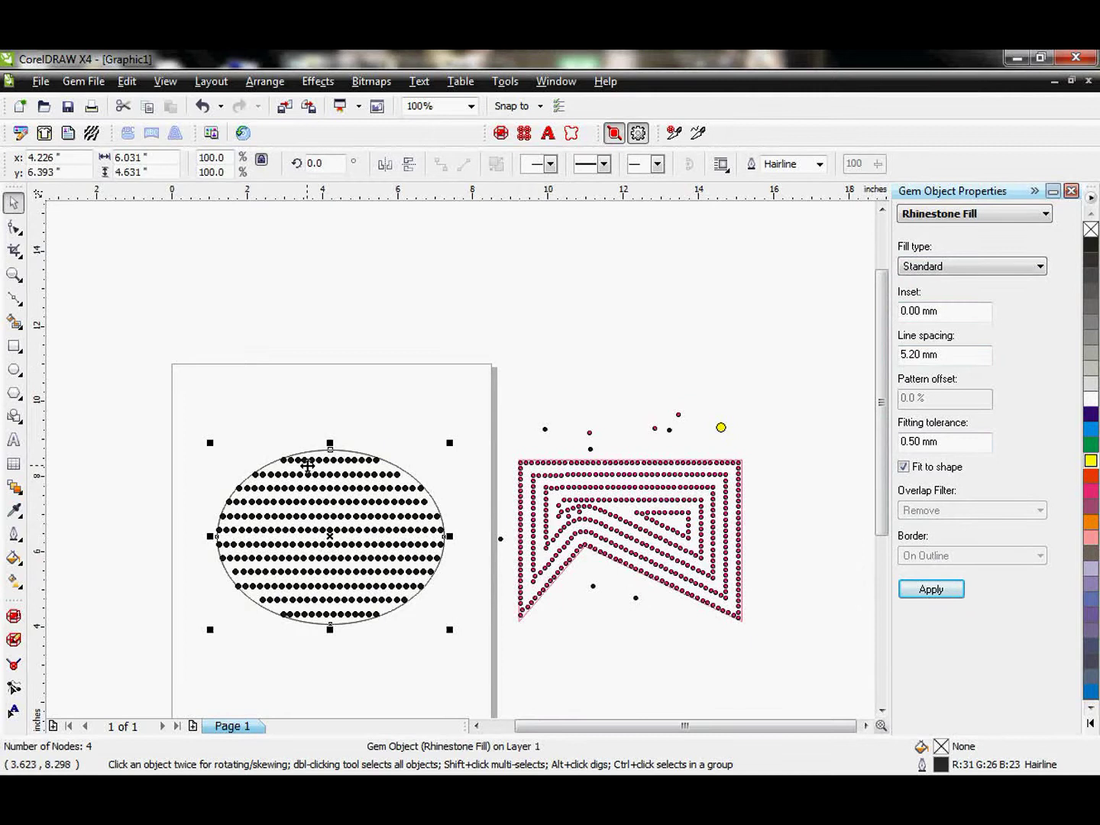
click(396, 356)
- Use the Angle Lines Tool to tilt the ellipse's stone rows by moving the angle line's right end to the outline's upper right
scroll(459, 456, up, 3)
scroll(461, 467, down, 3)
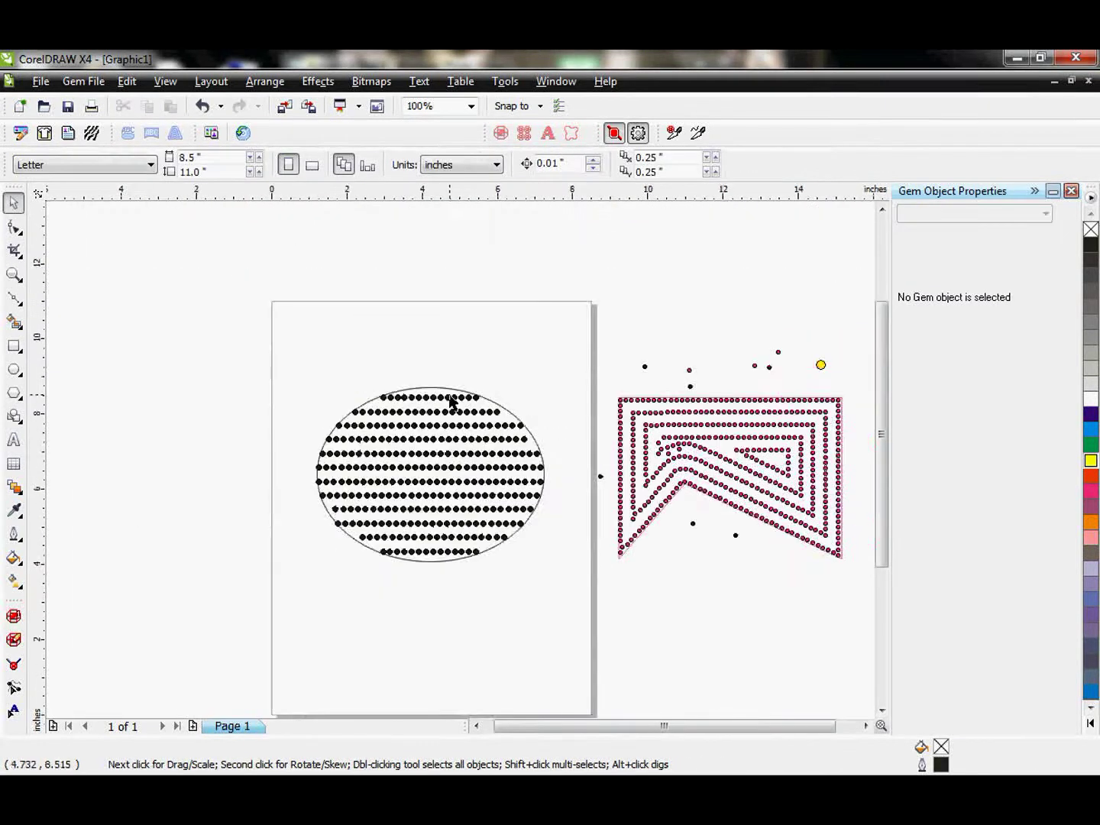
click(452, 423)
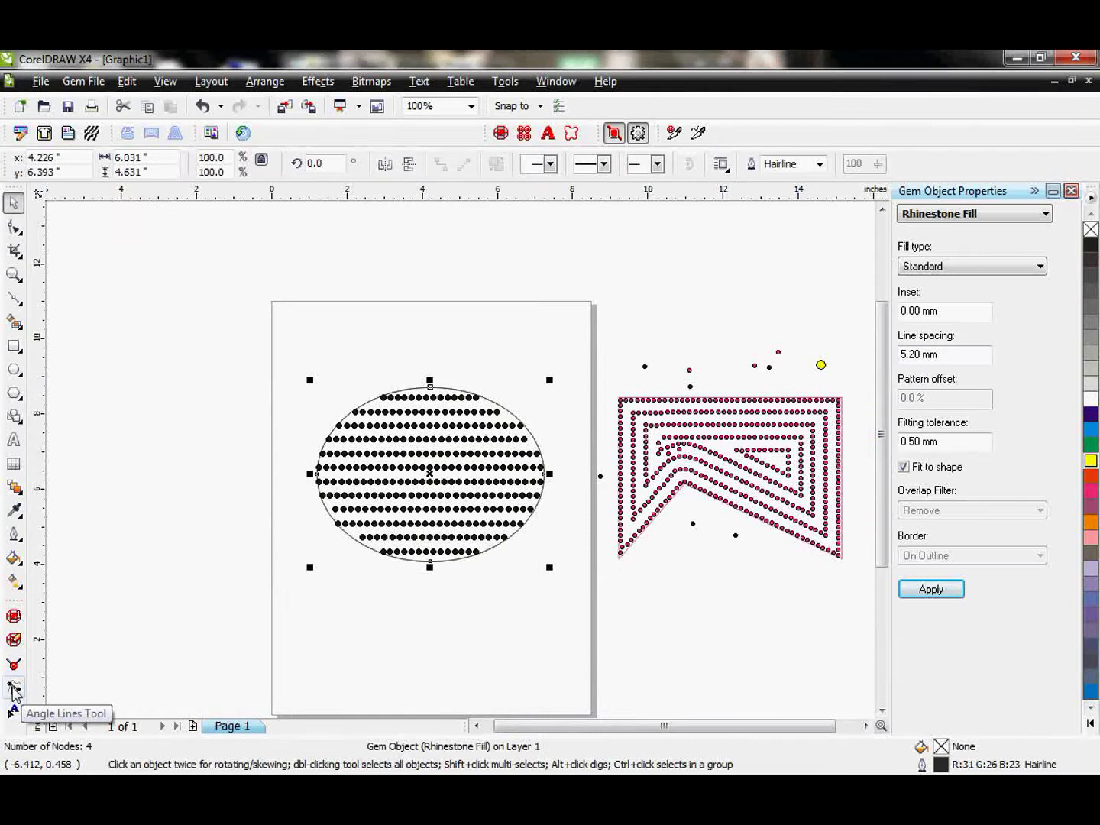
click(14, 690)
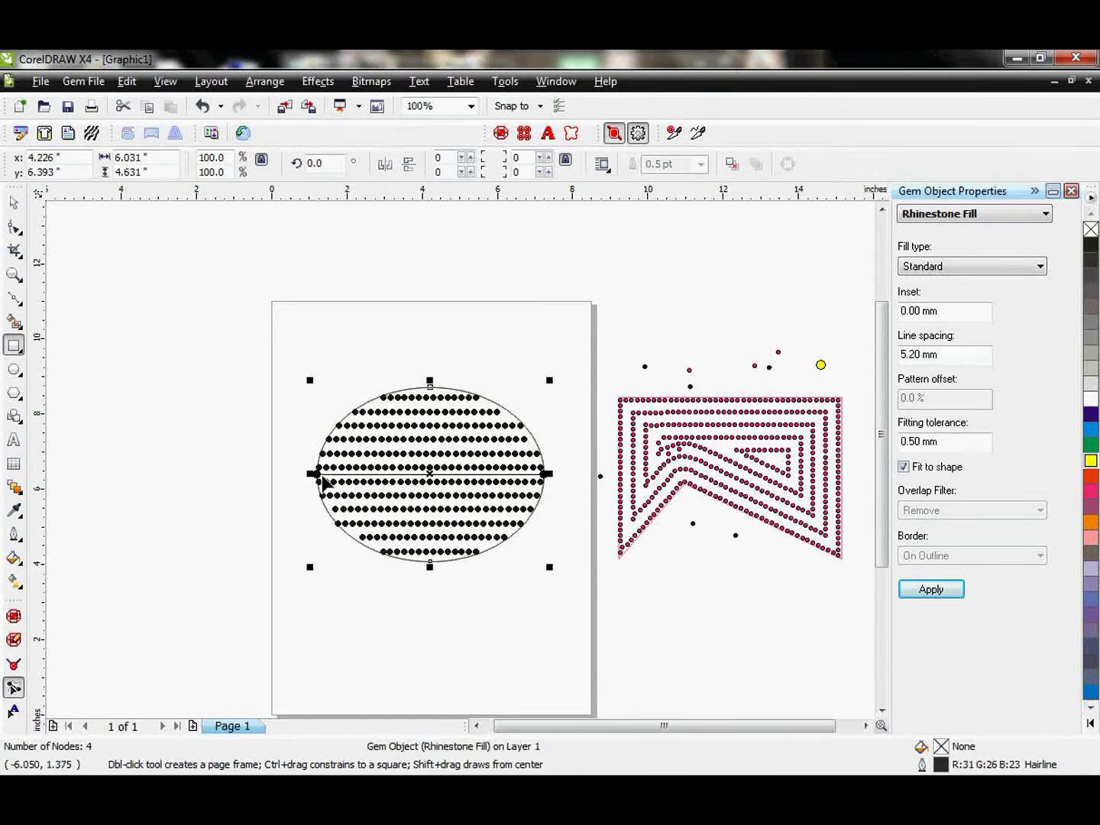
click(14, 273)
drag(271, 376, 572, 576)
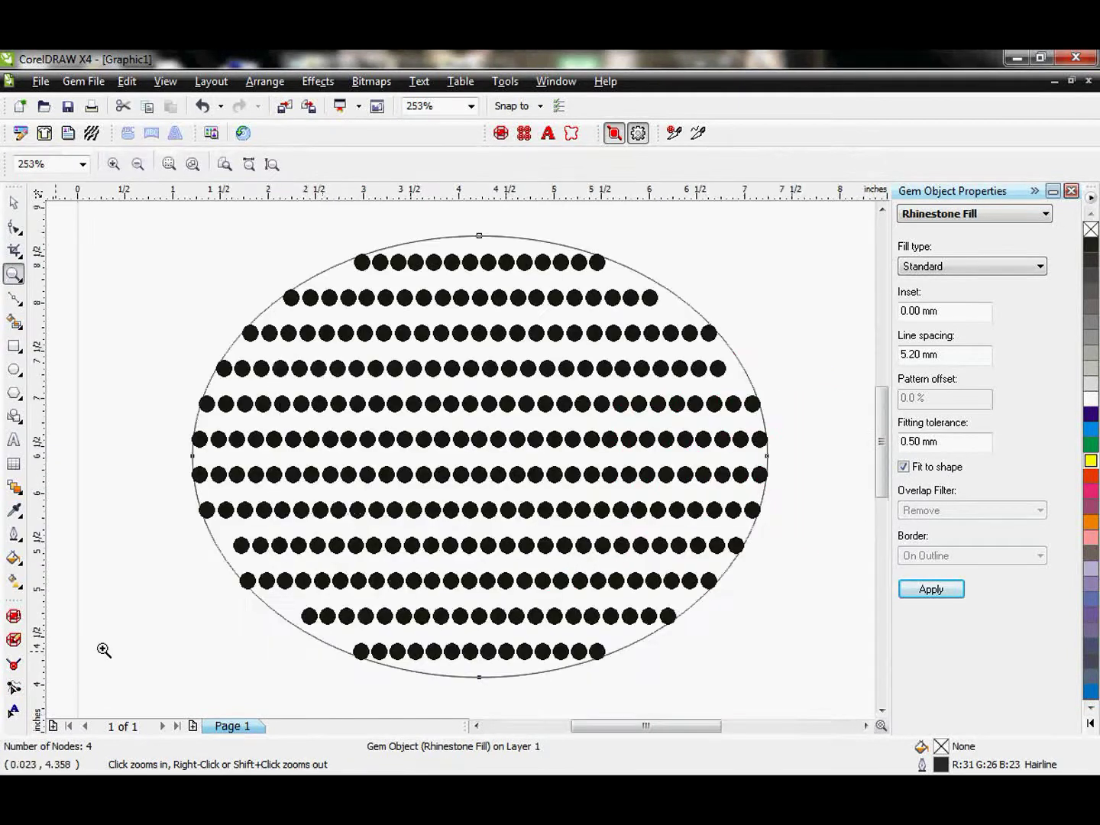
click(14, 690)
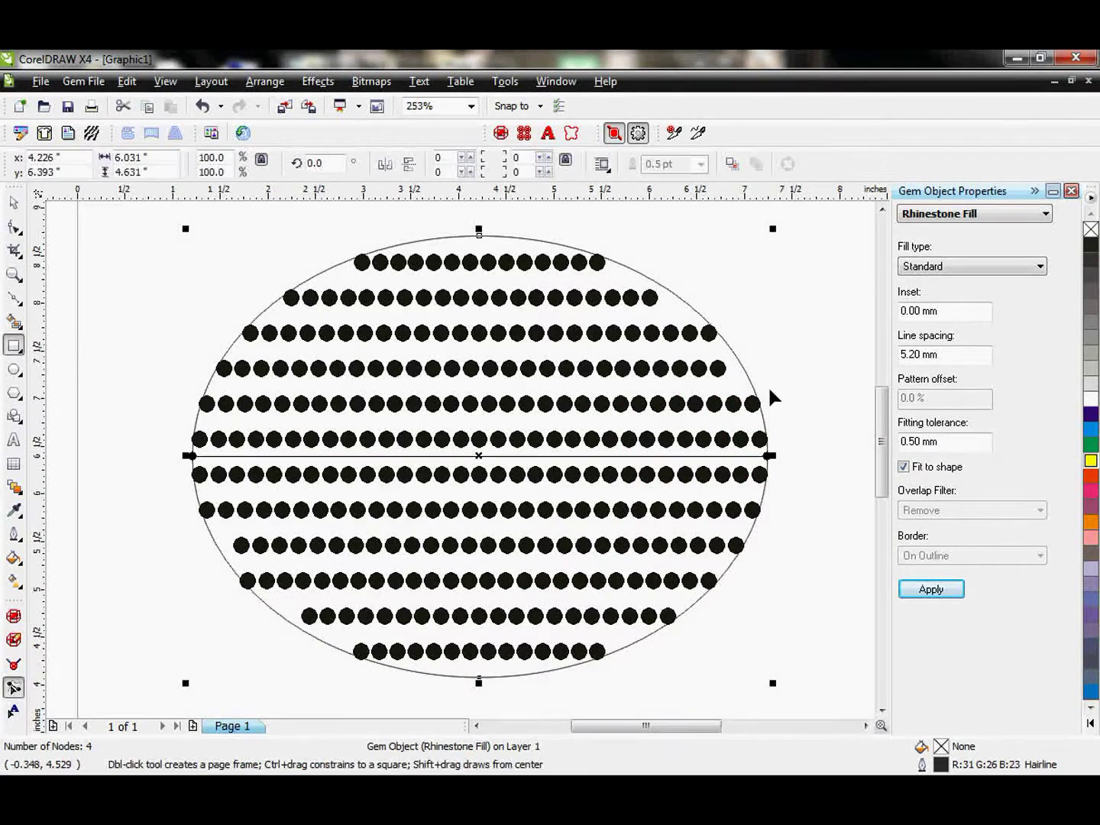
drag(770, 458, 592, 258)
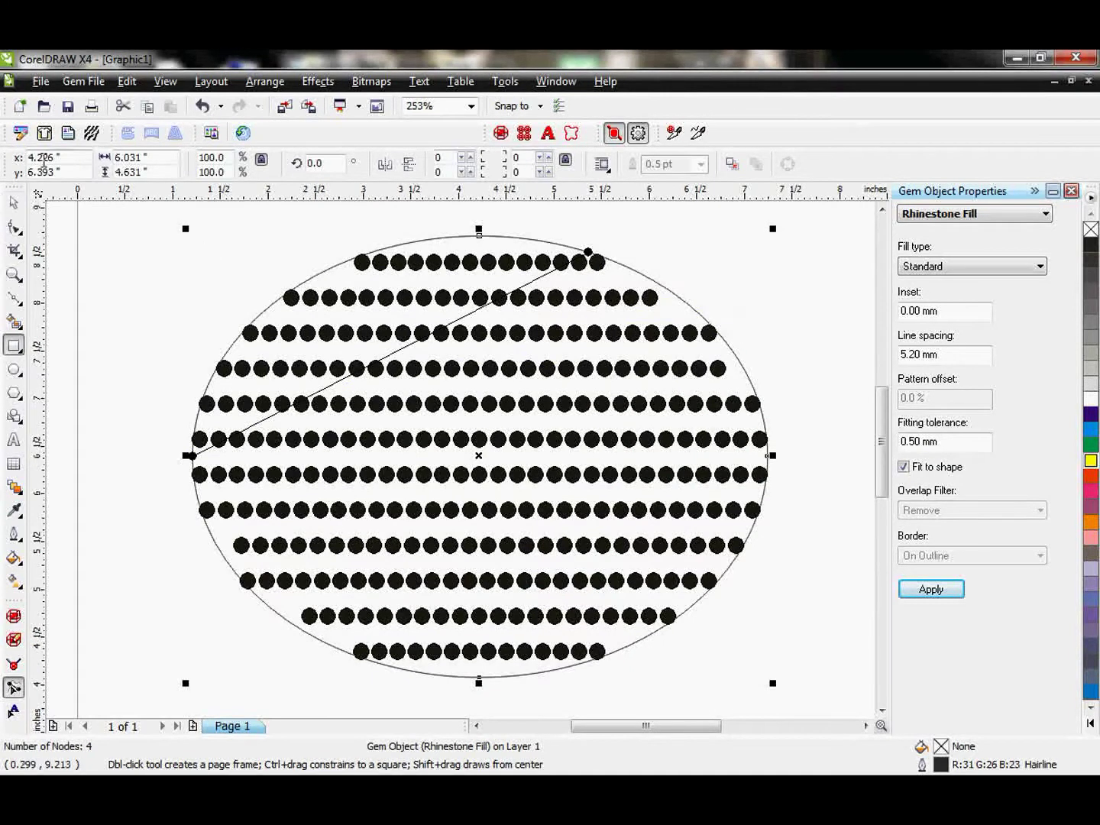
click(13, 203)
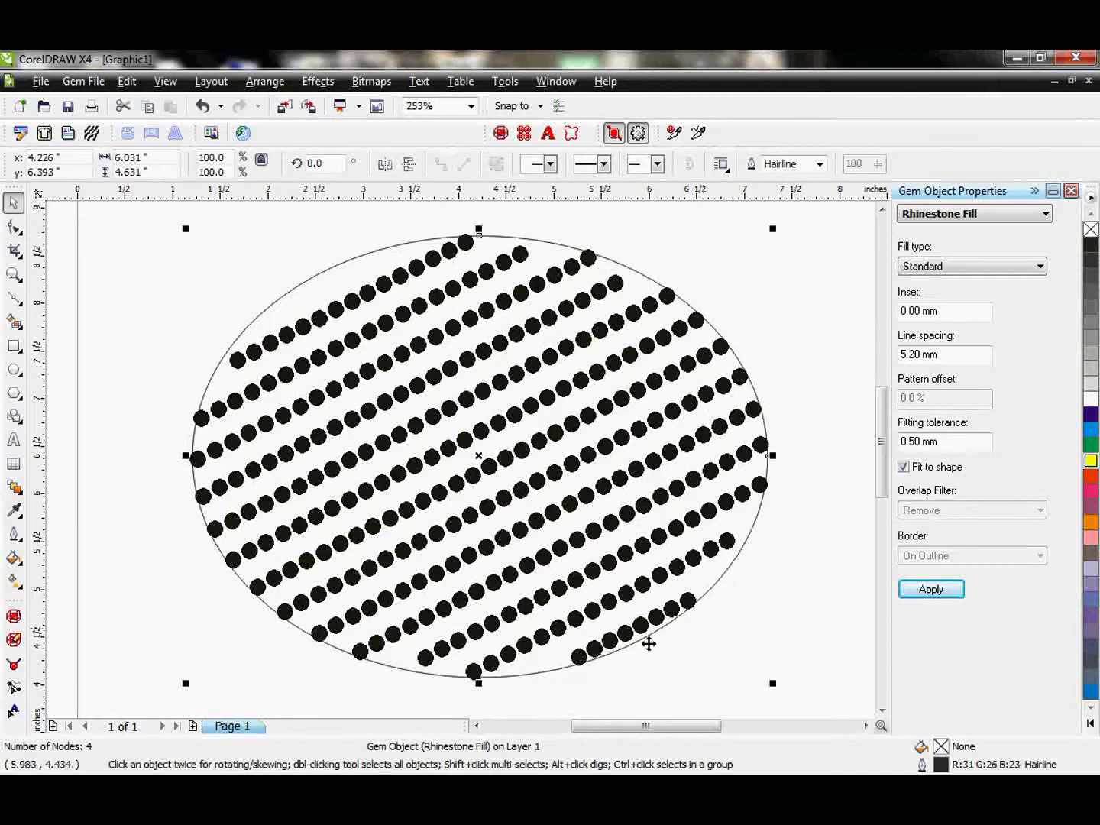
- Make the ellipse's stone rows steeper by moving the angle line's left end down to the outline's lower left
click(16, 688)
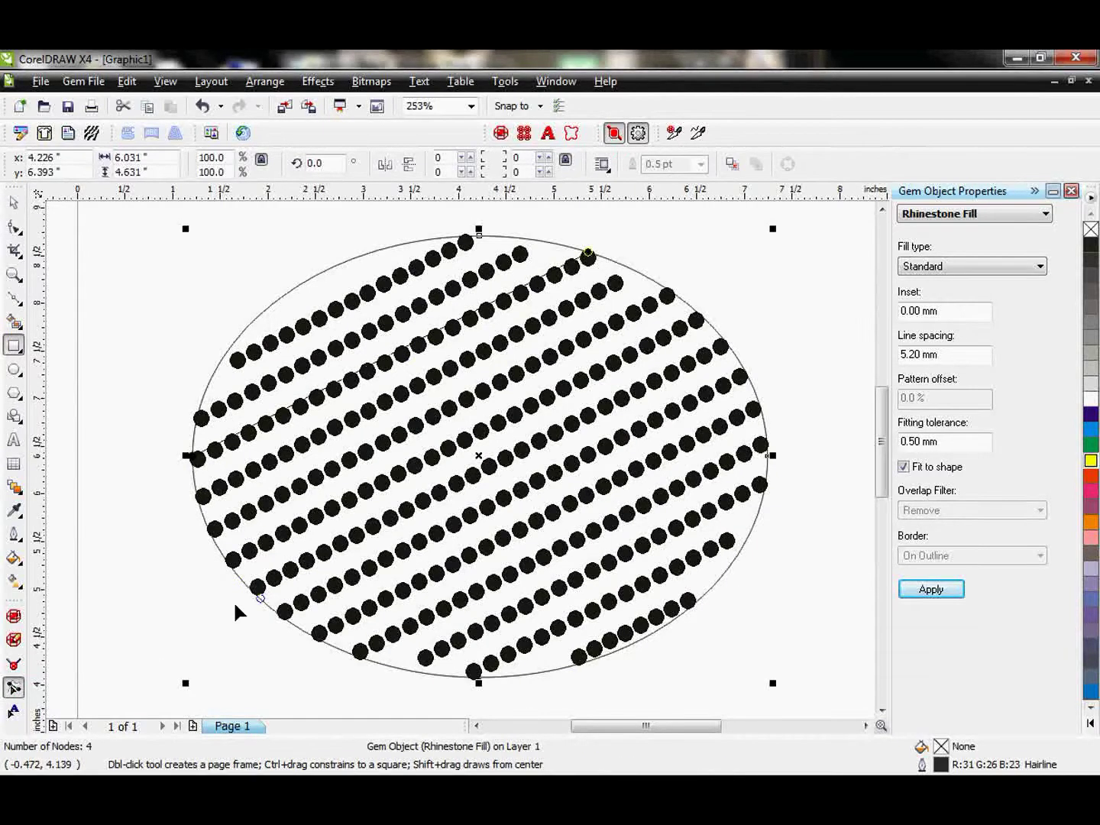
drag(234, 601, 292, 658)
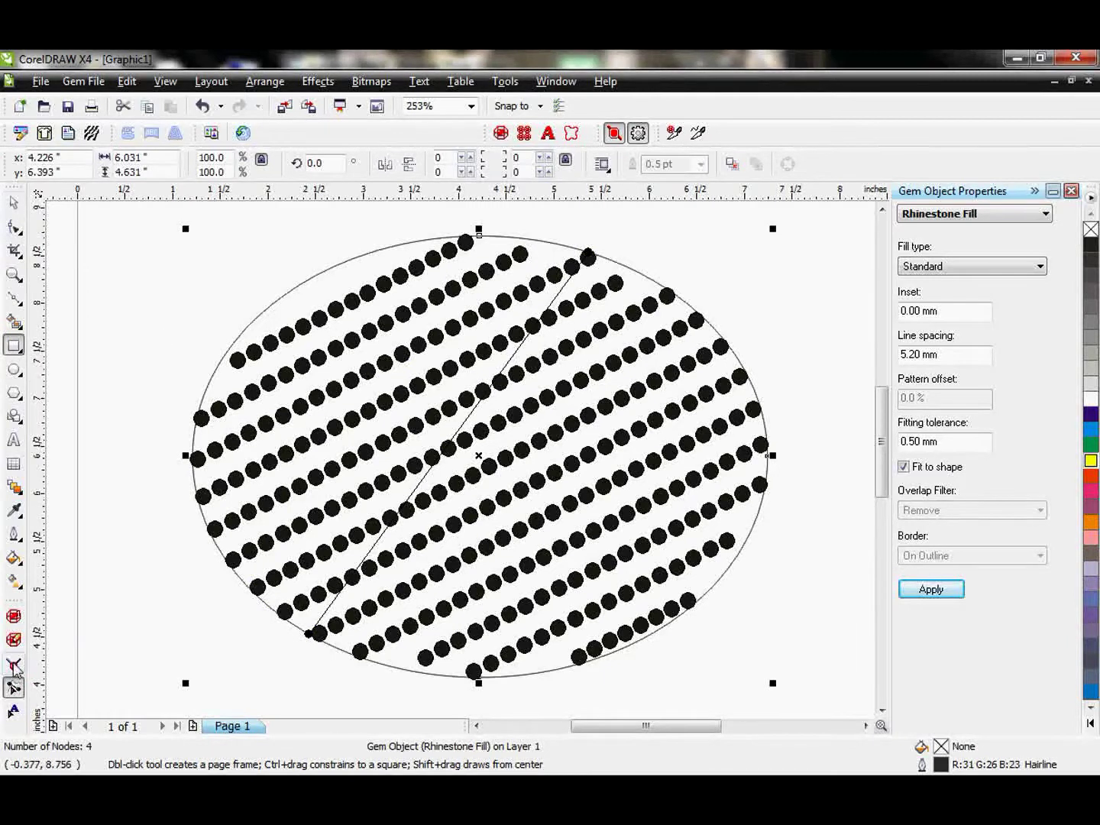
click(15, 203)
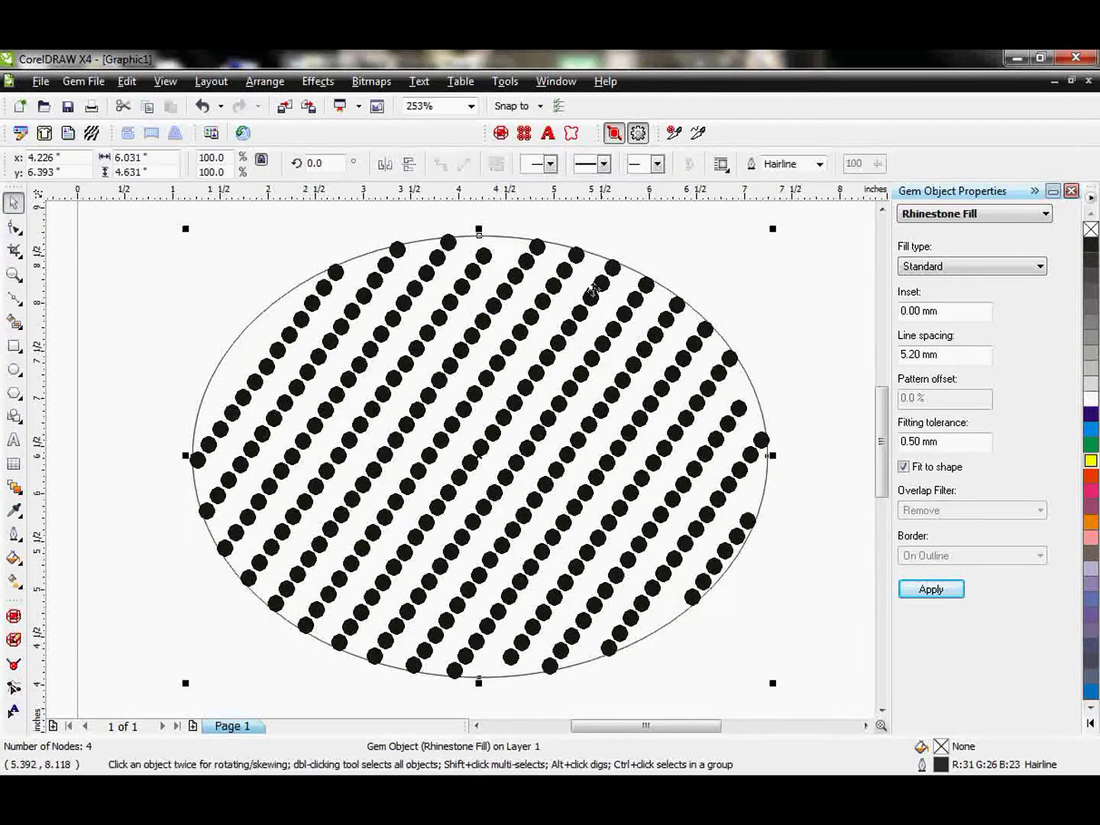
- Flatten the slope of the ellipse's stone rows by moving the angle line's upper end down to the outline's right side
click(14, 687)
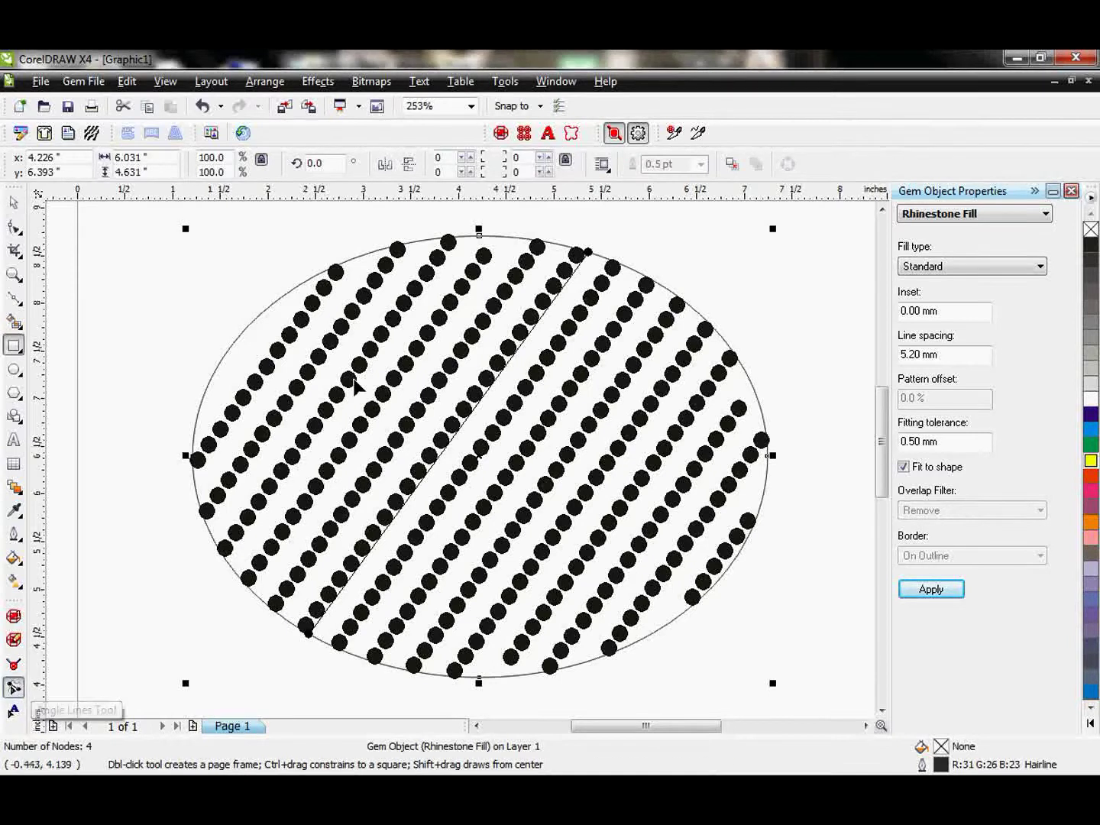
drag(586, 251, 767, 393)
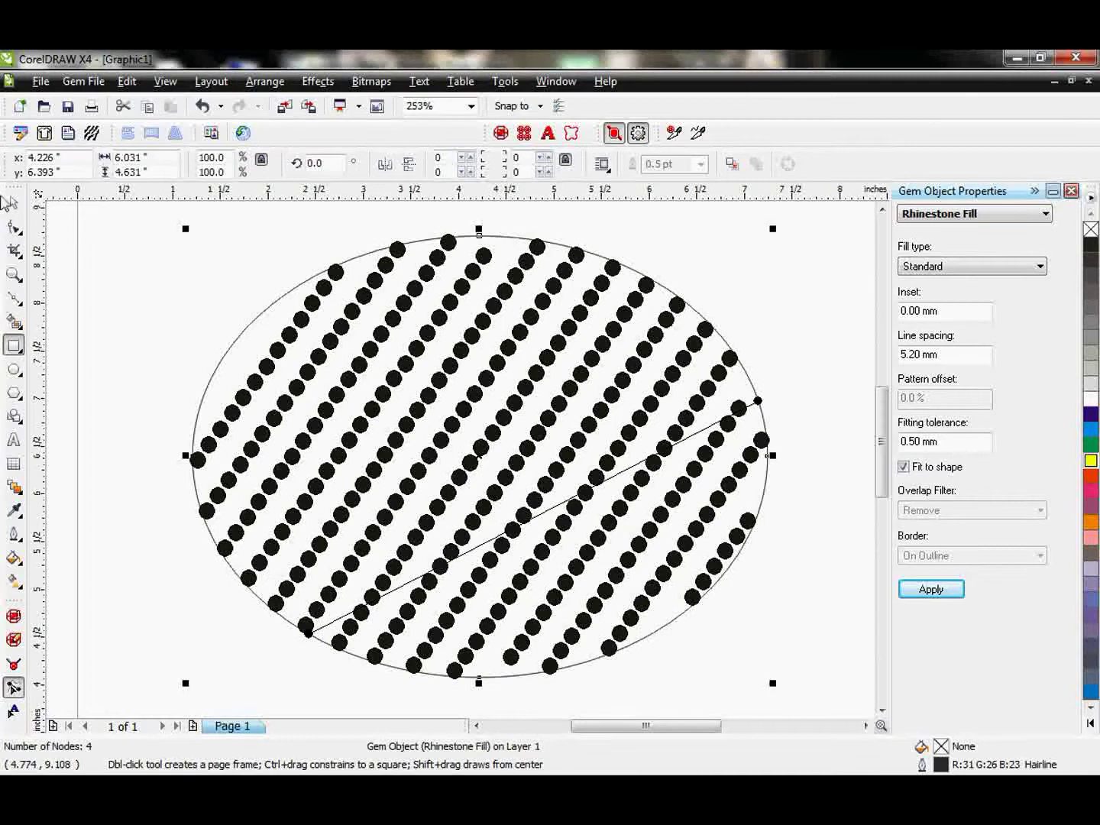
click(12, 203)
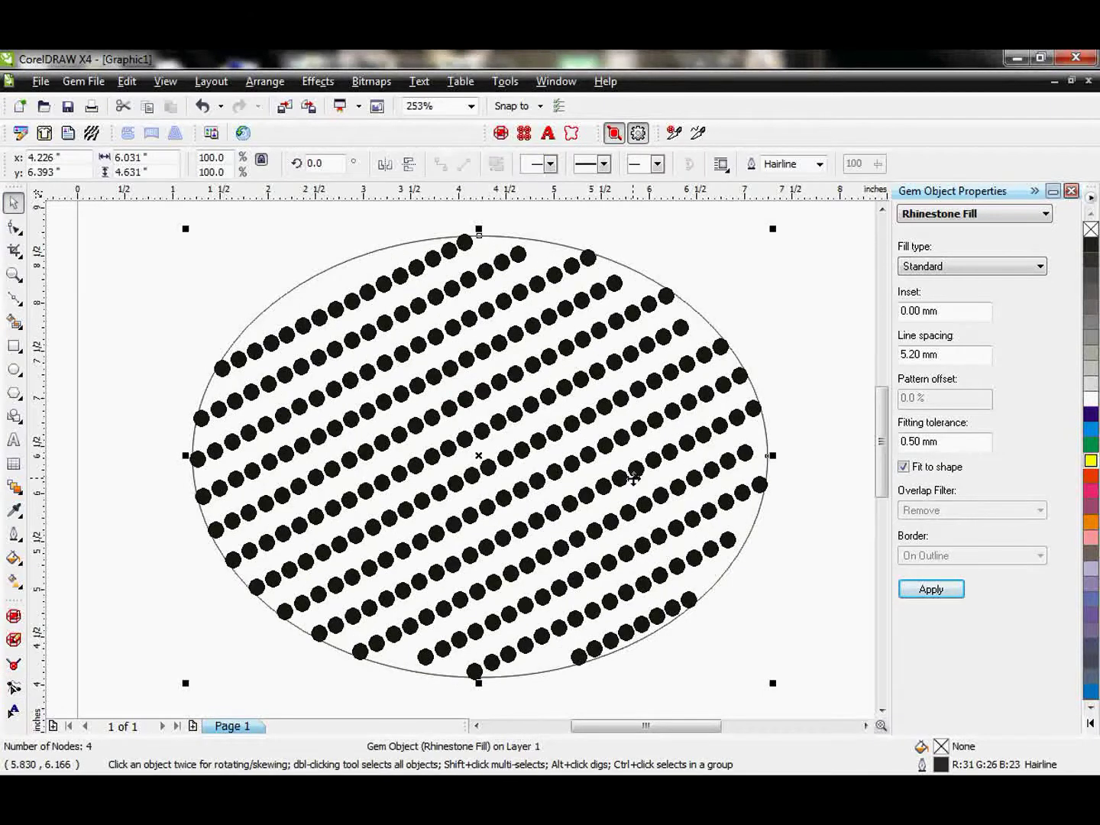